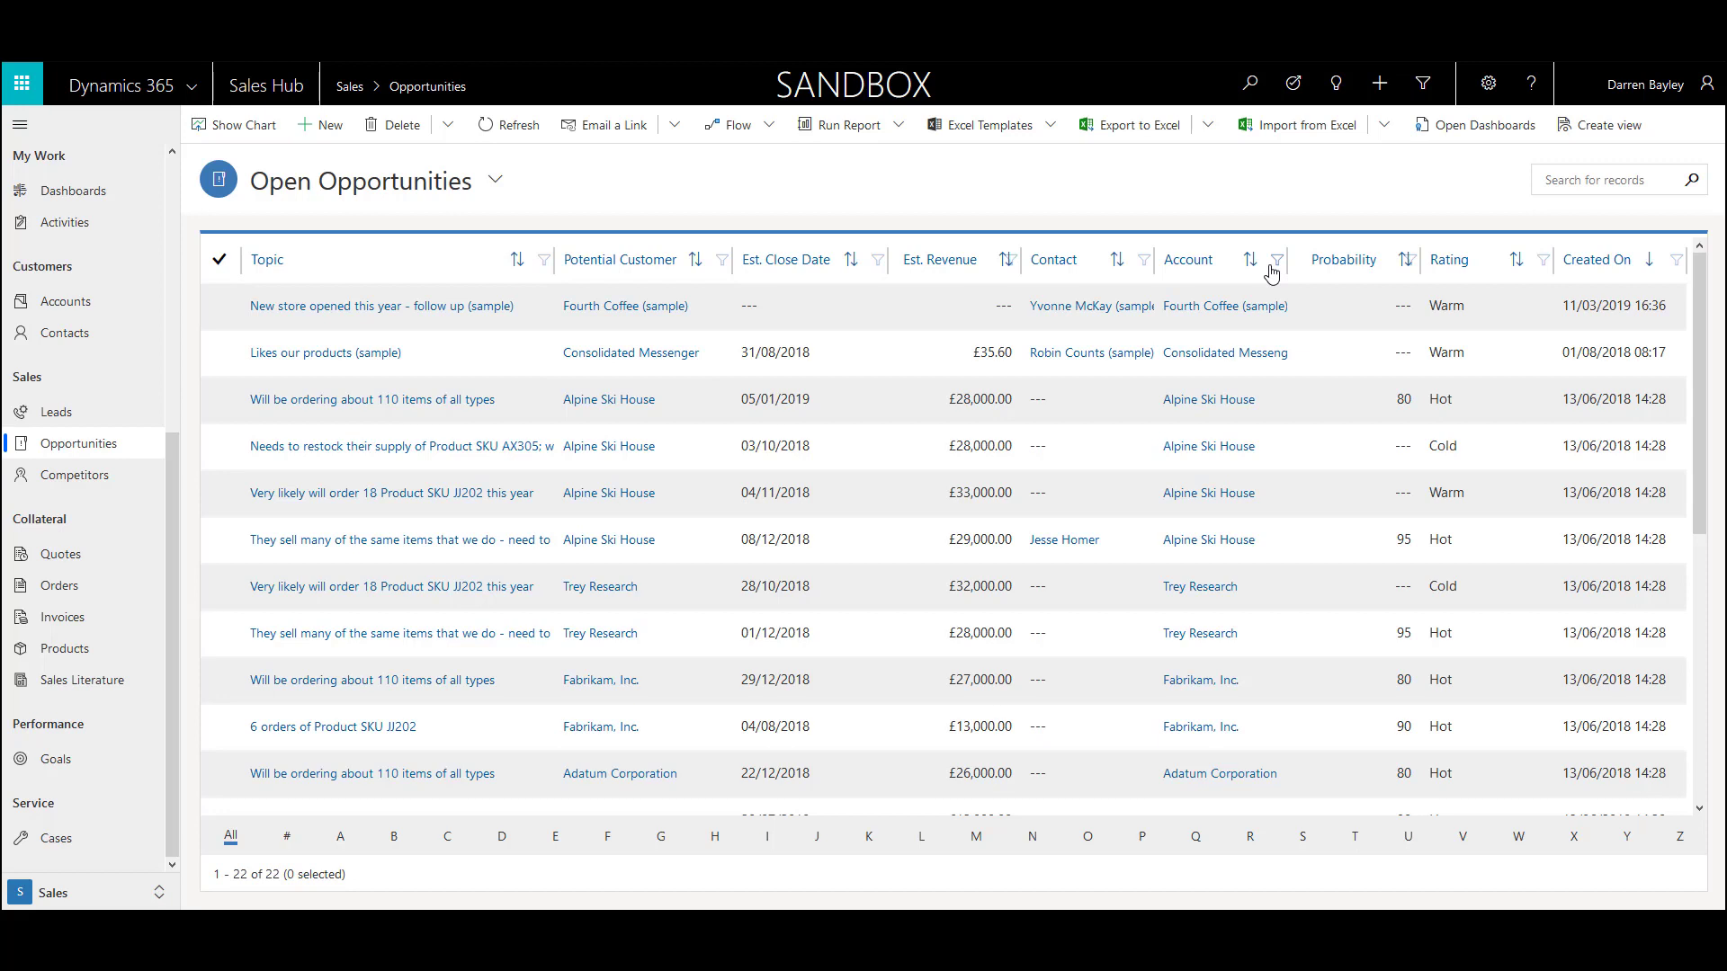
Run a new Opportunities view query without any criteria, return to the query and close its Advanced Find window.
click(1587, 130)
click(1610, 160)
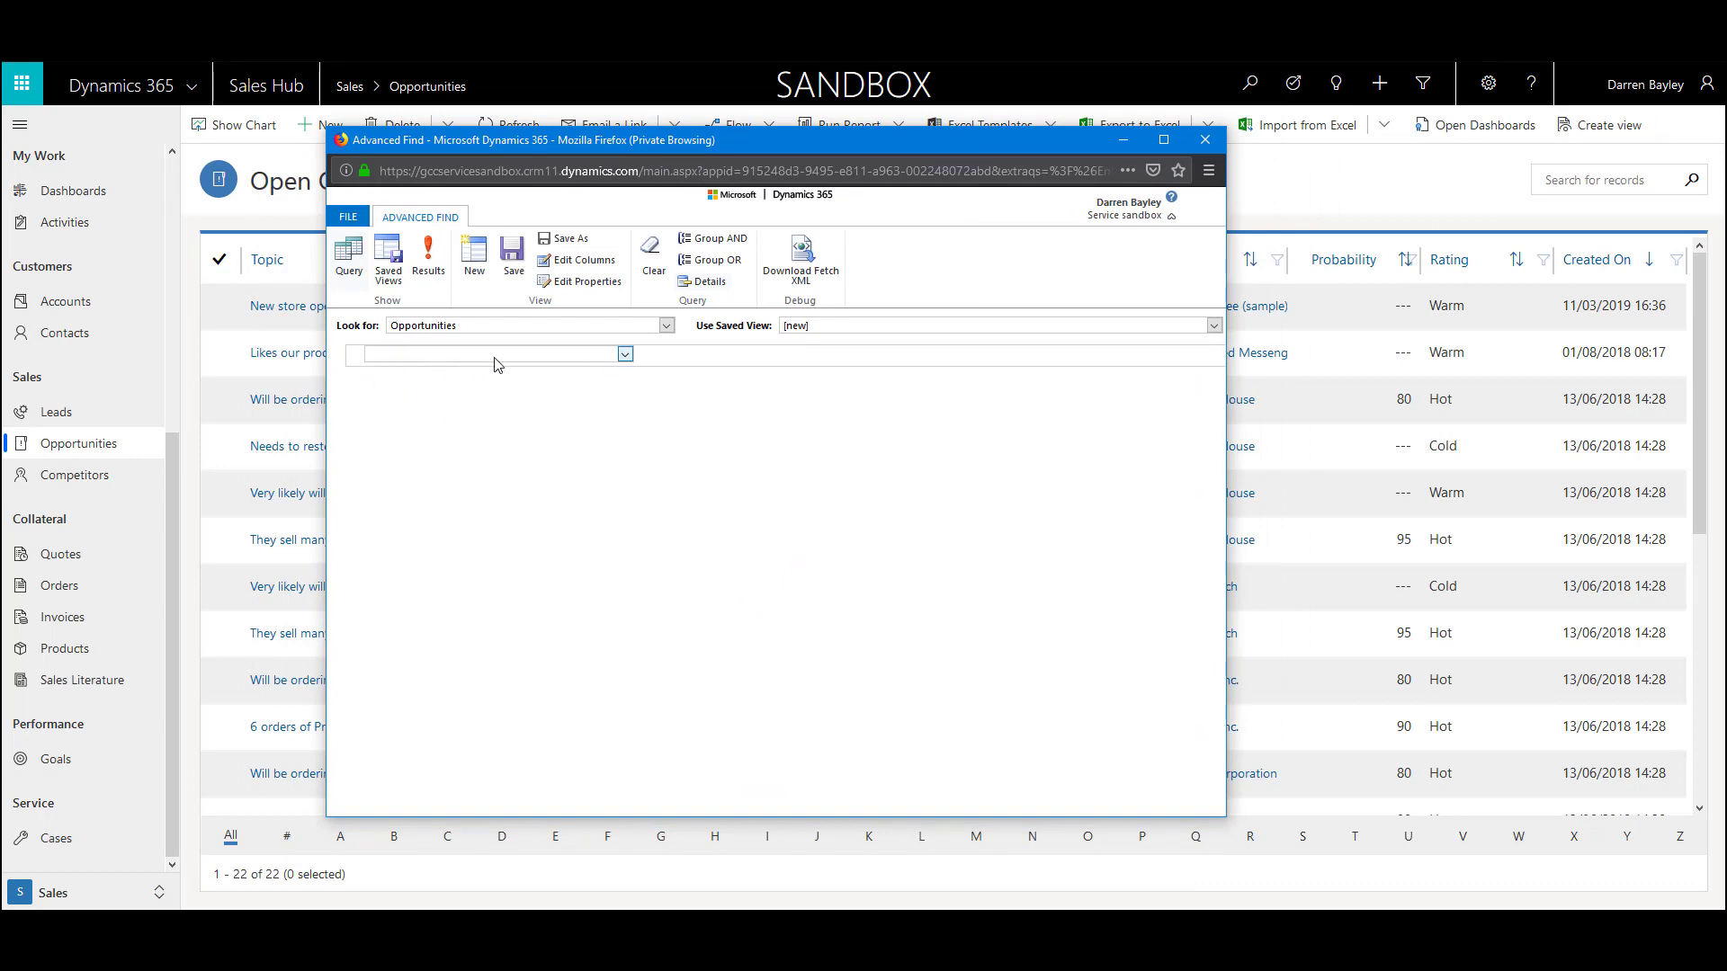
click(441, 266)
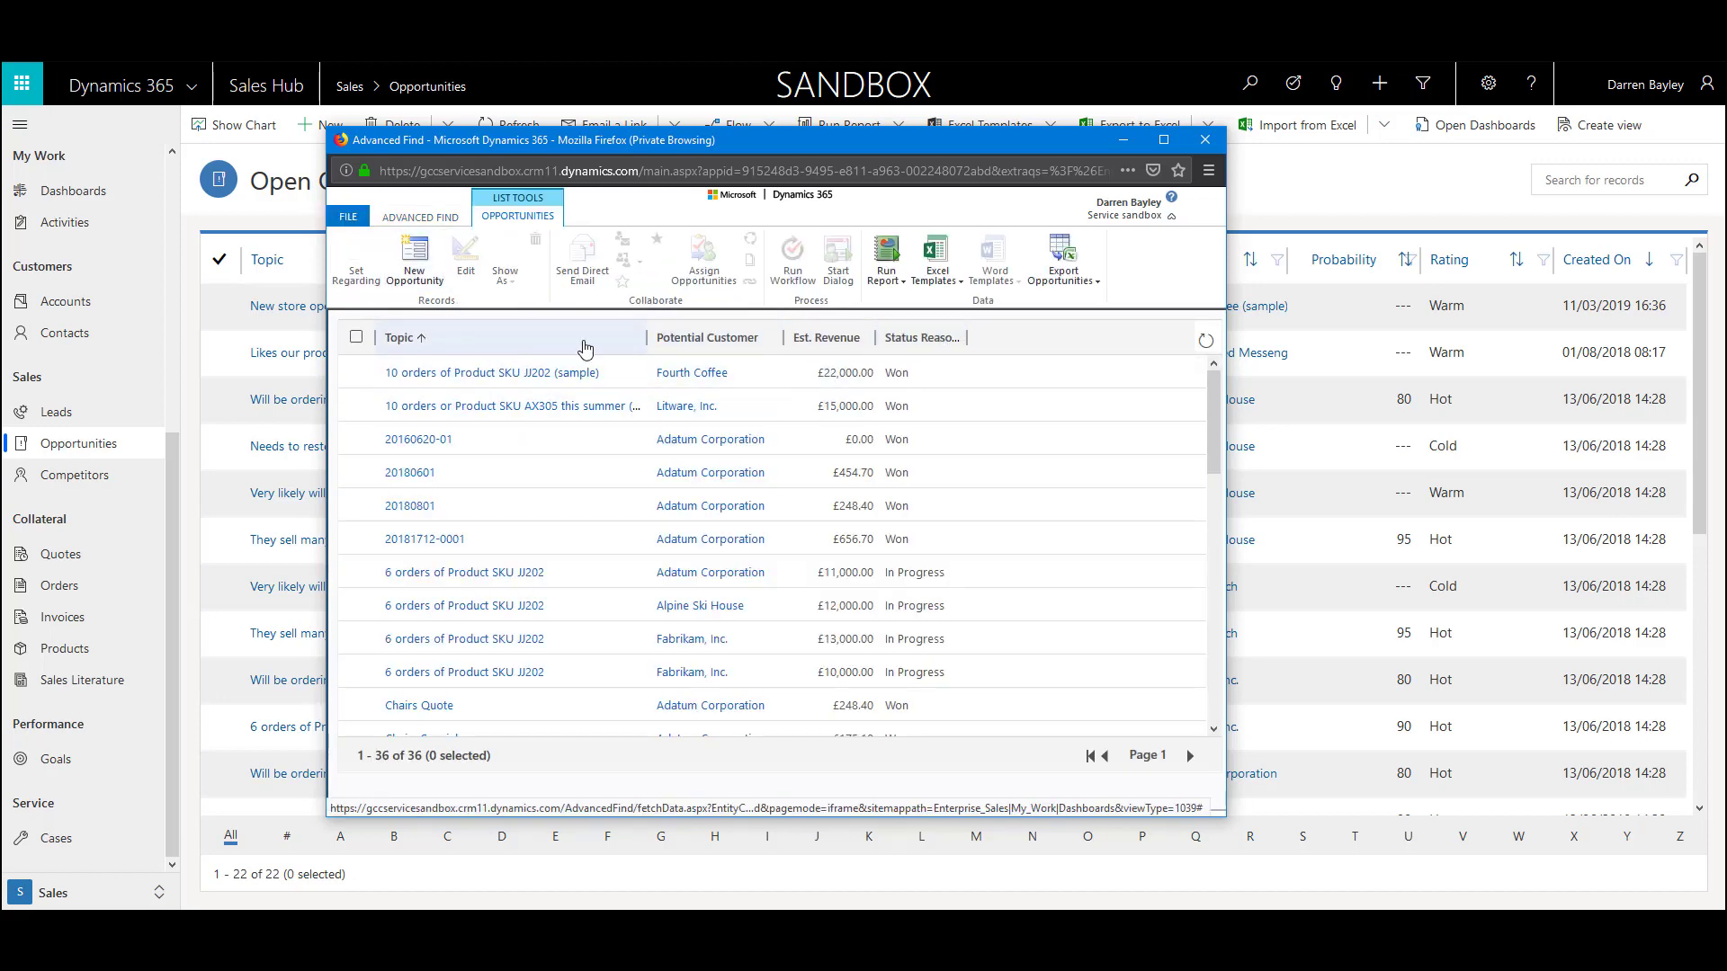
click(414, 227)
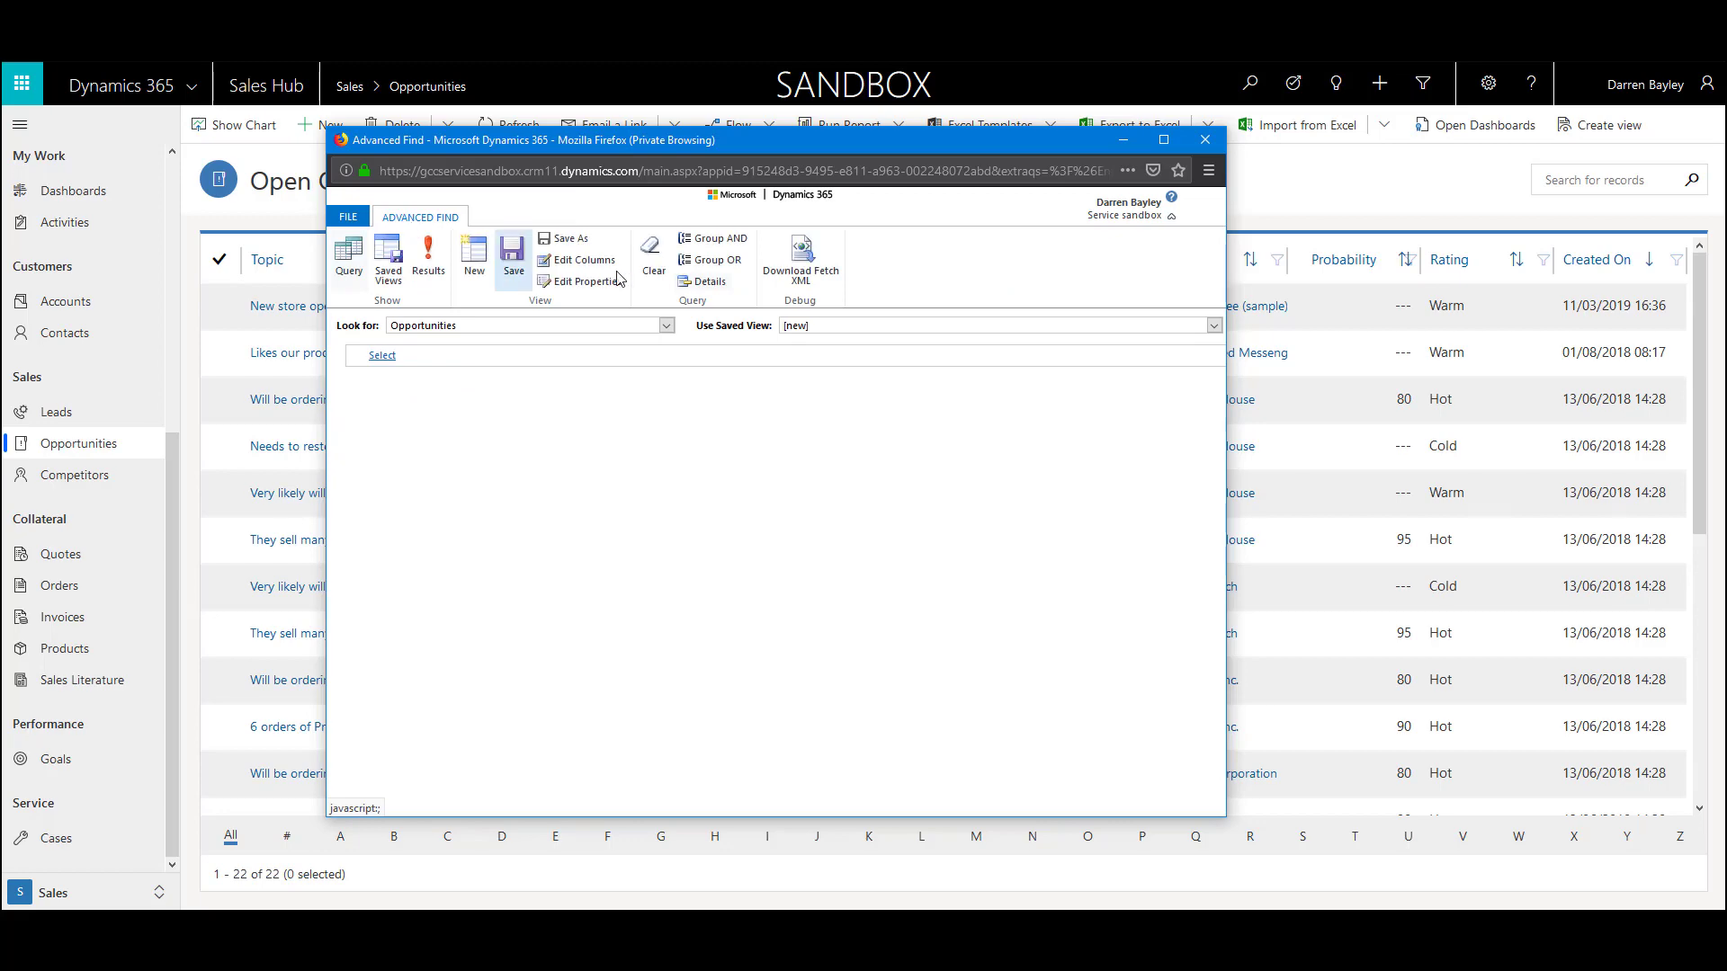
click(1205, 139)
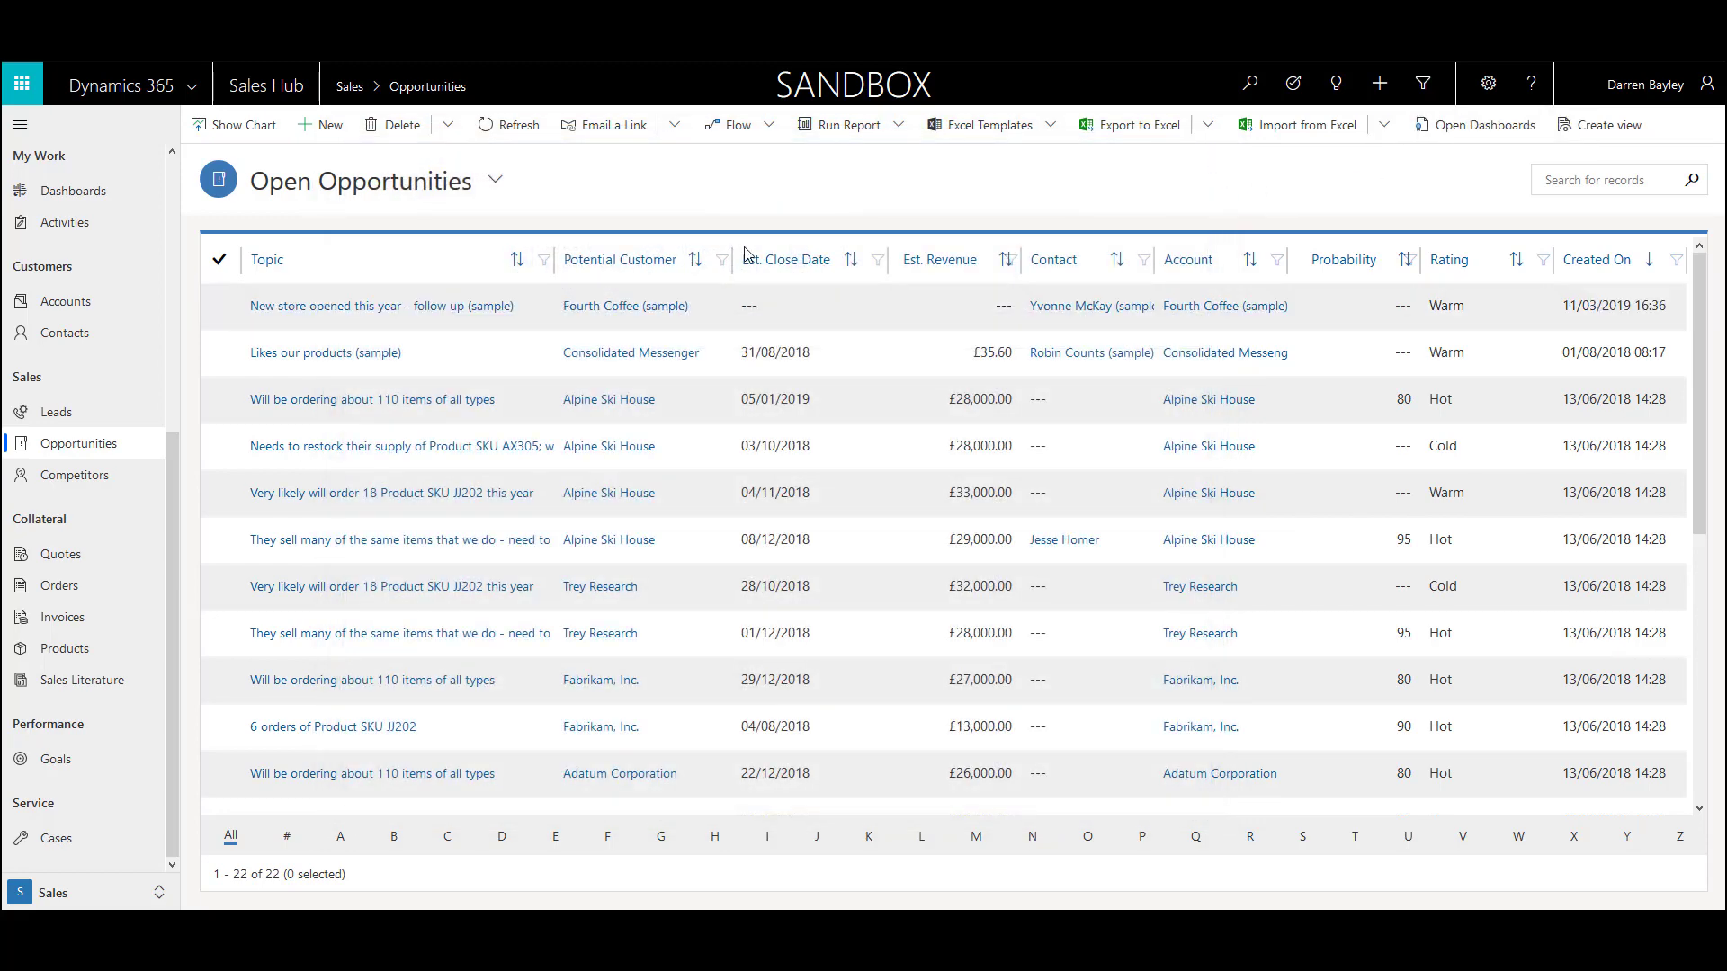
Open Advanced Find on the Open Opportunities view, review its results and return to the query criteria.
click(1423, 86)
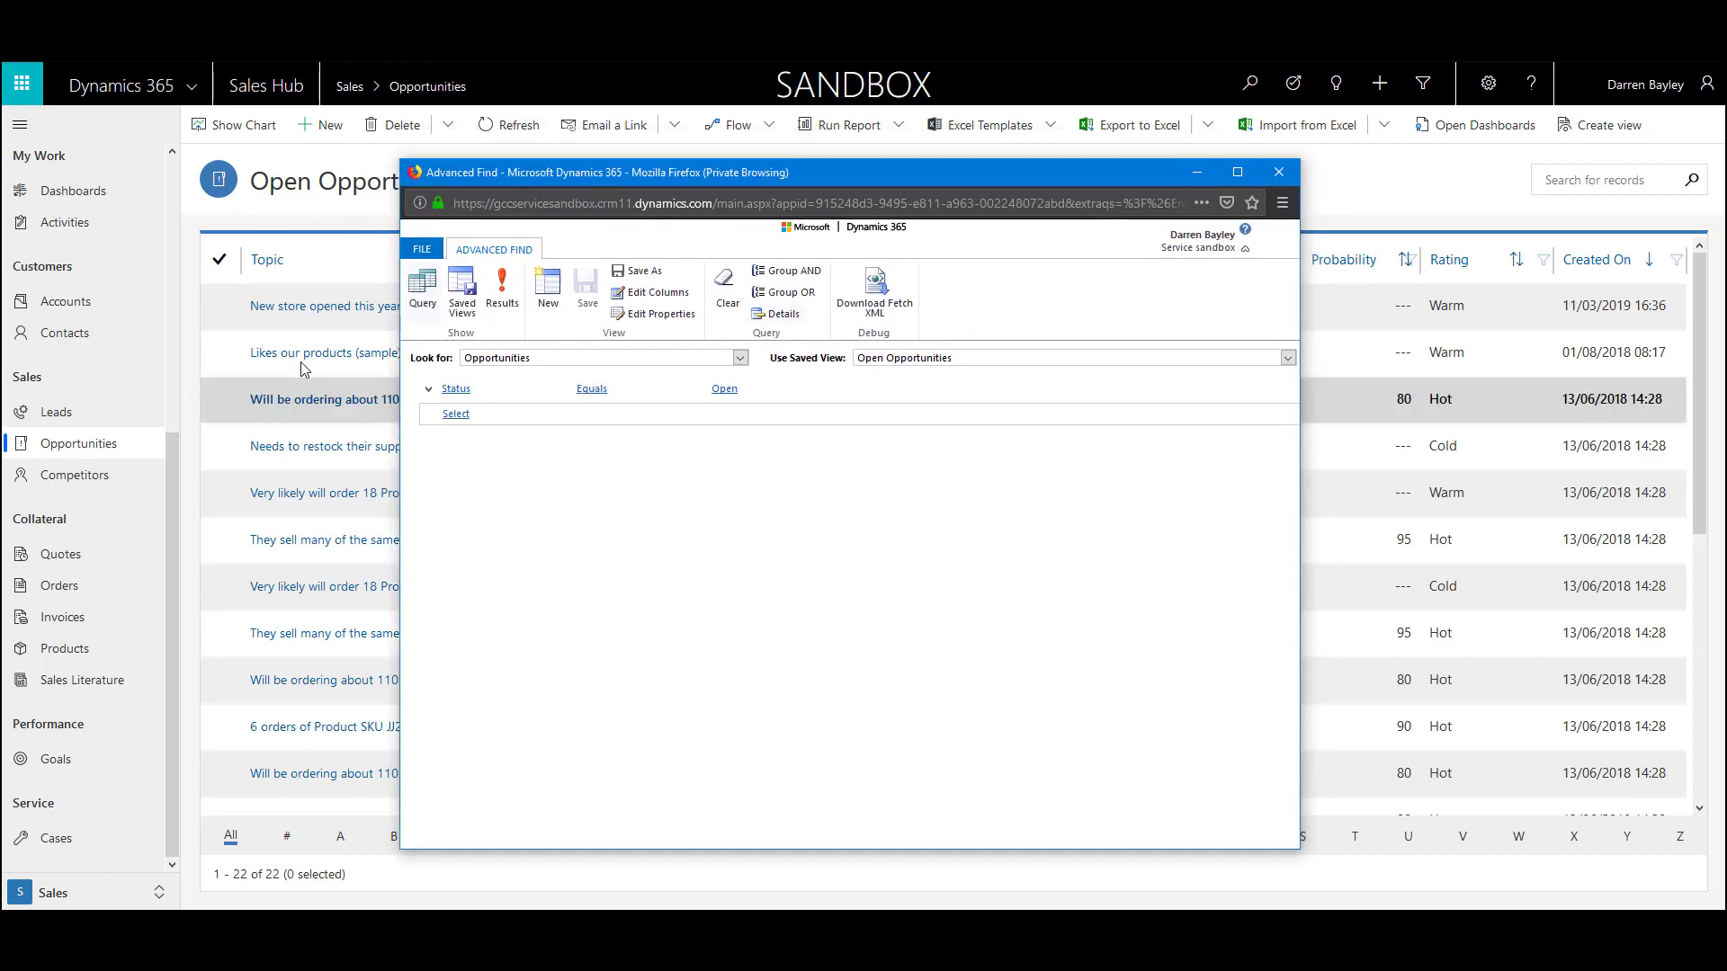
click(502, 290)
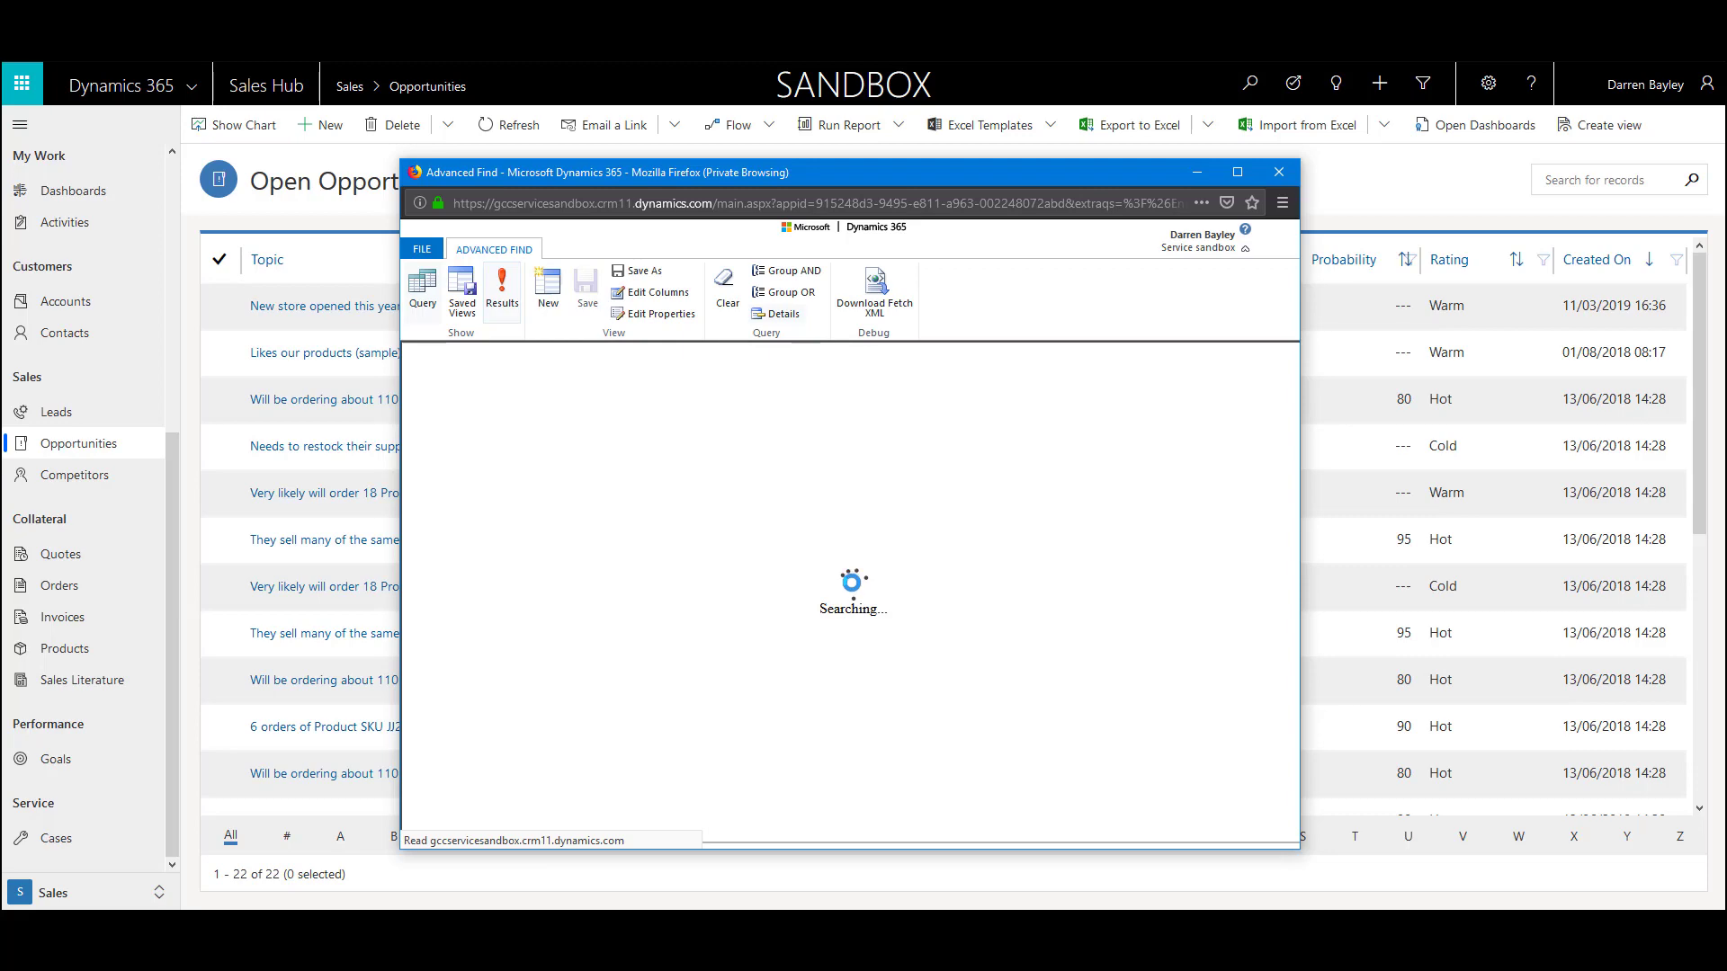
drag(826, 762, 637, 760)
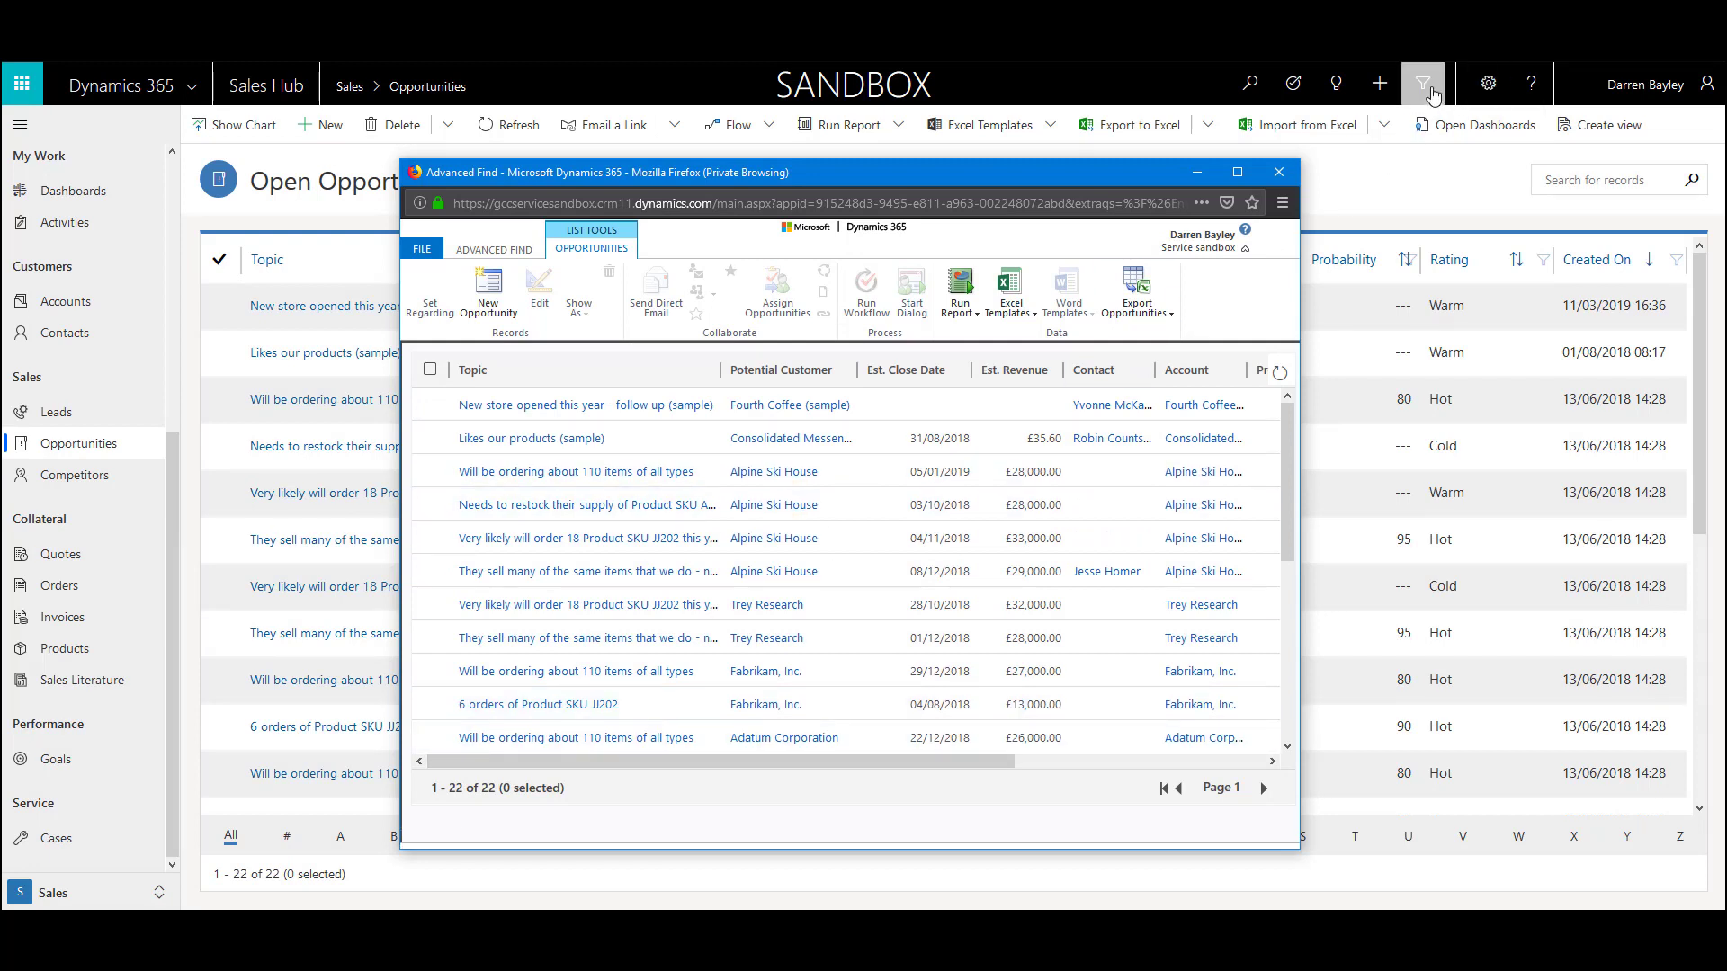
click(509, 247)
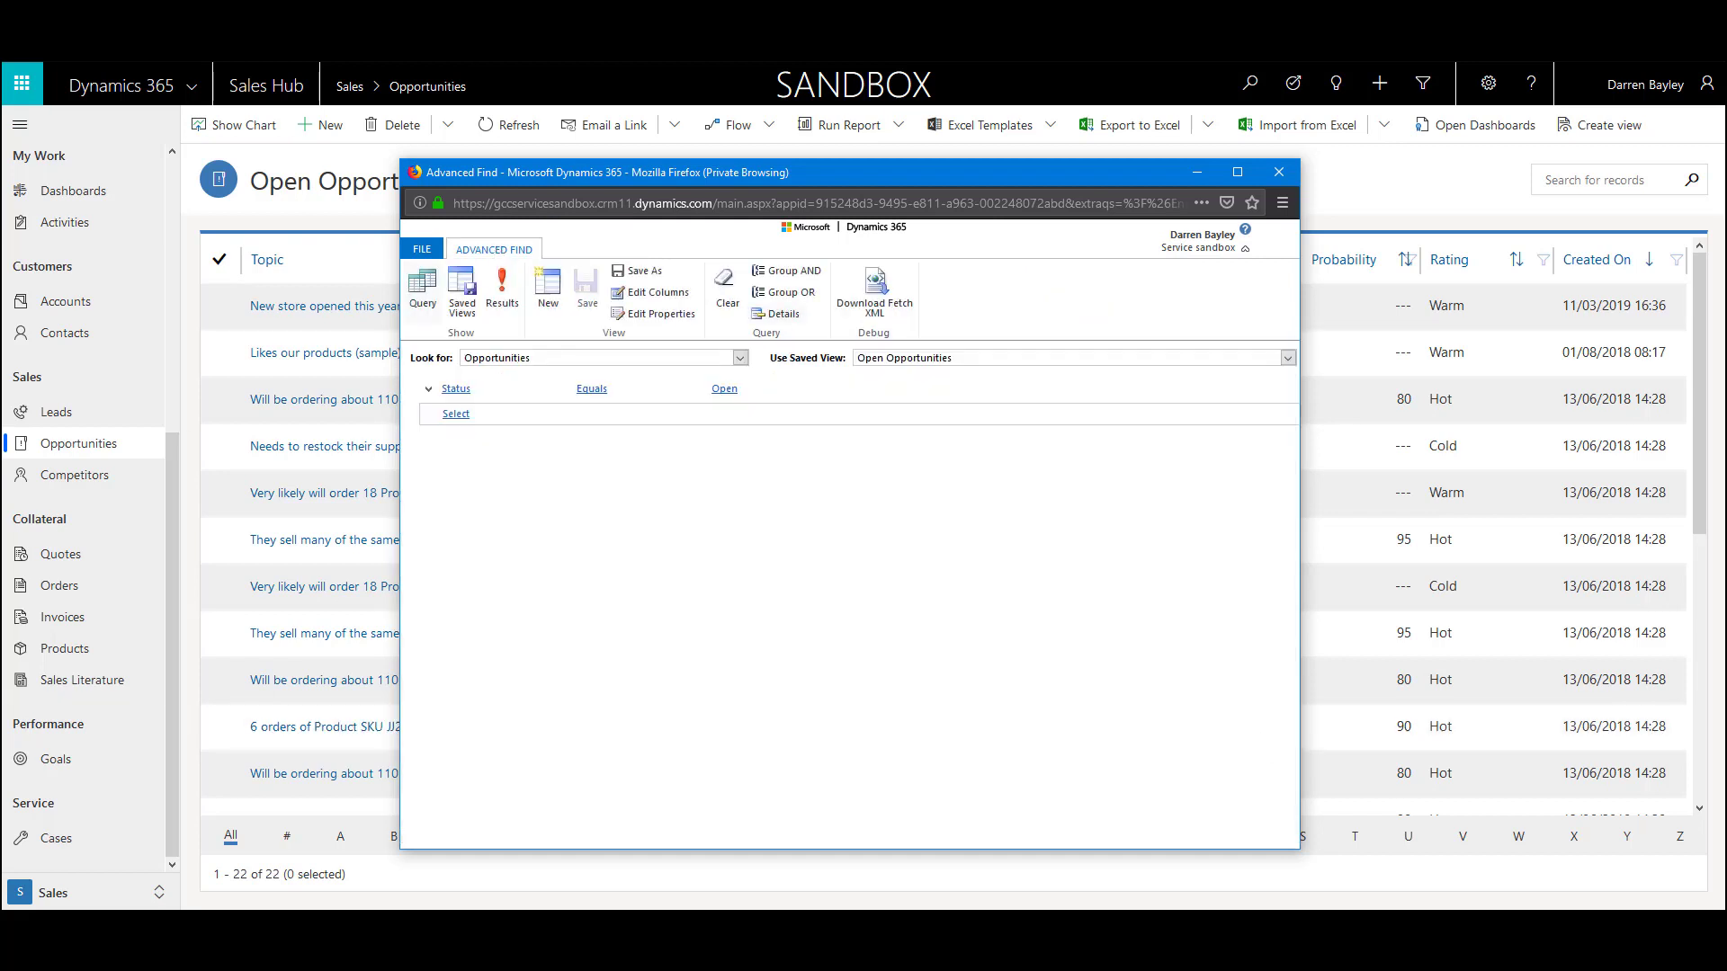
Inspect the field, operator and value of the Status criterion, along with the empty row below it.
click(459, 416)
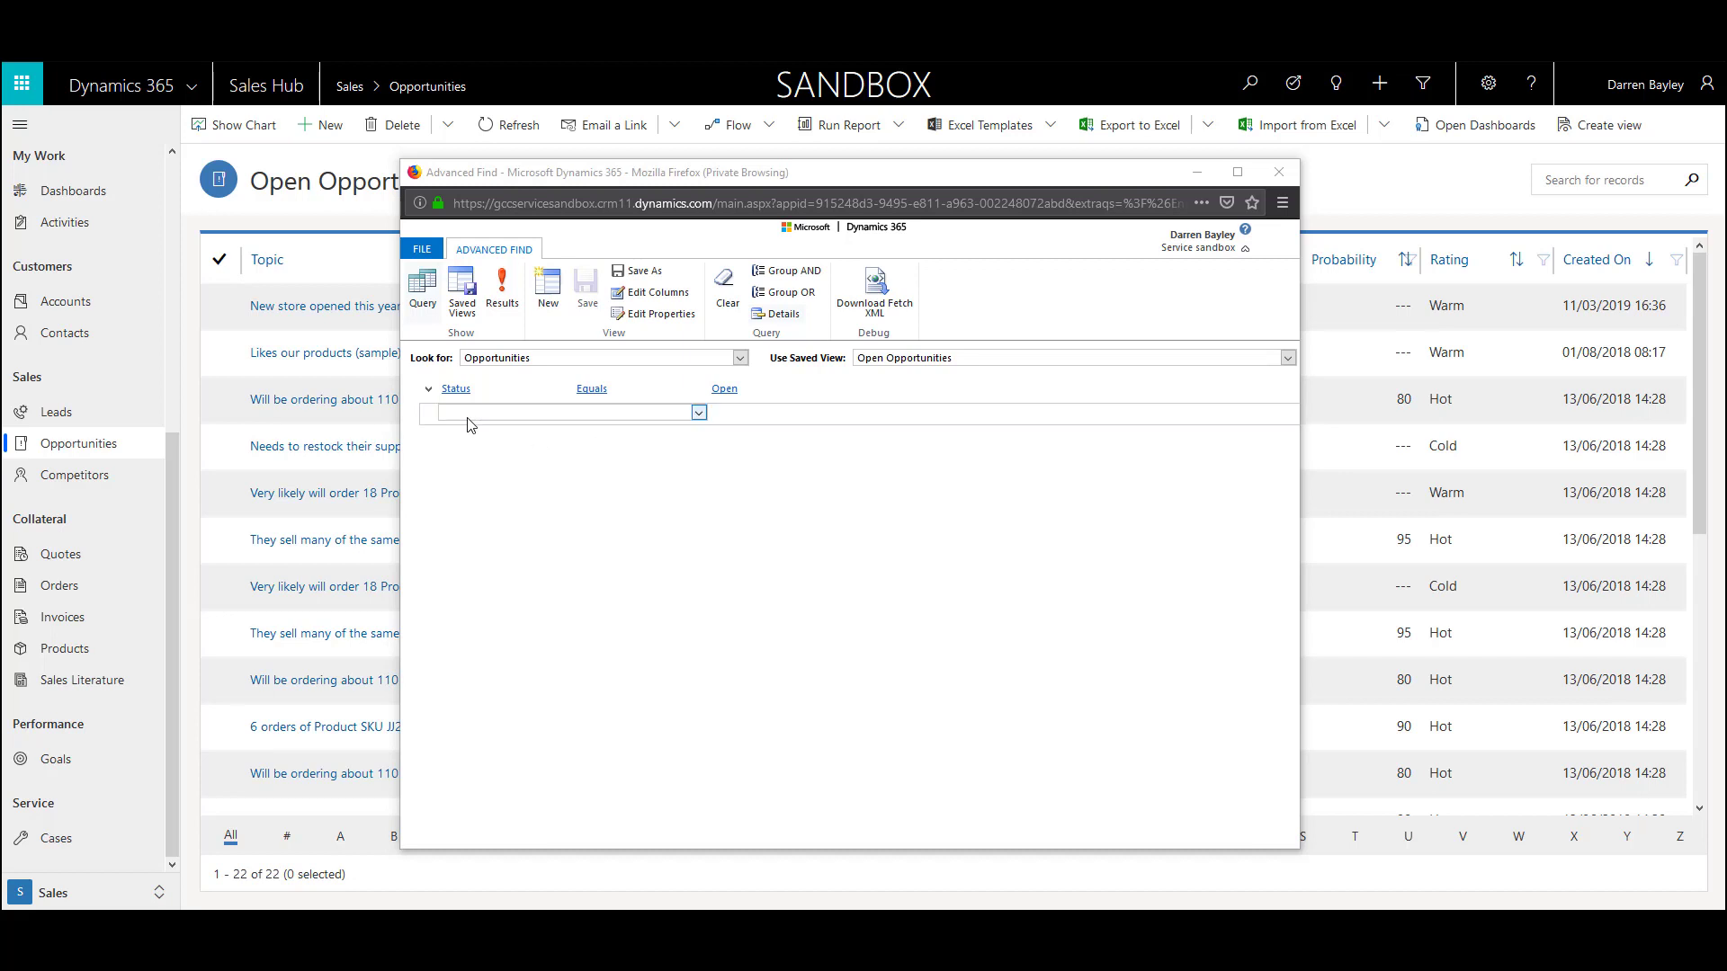
click(492, 456)
click(501, 418)
click(455, 389)
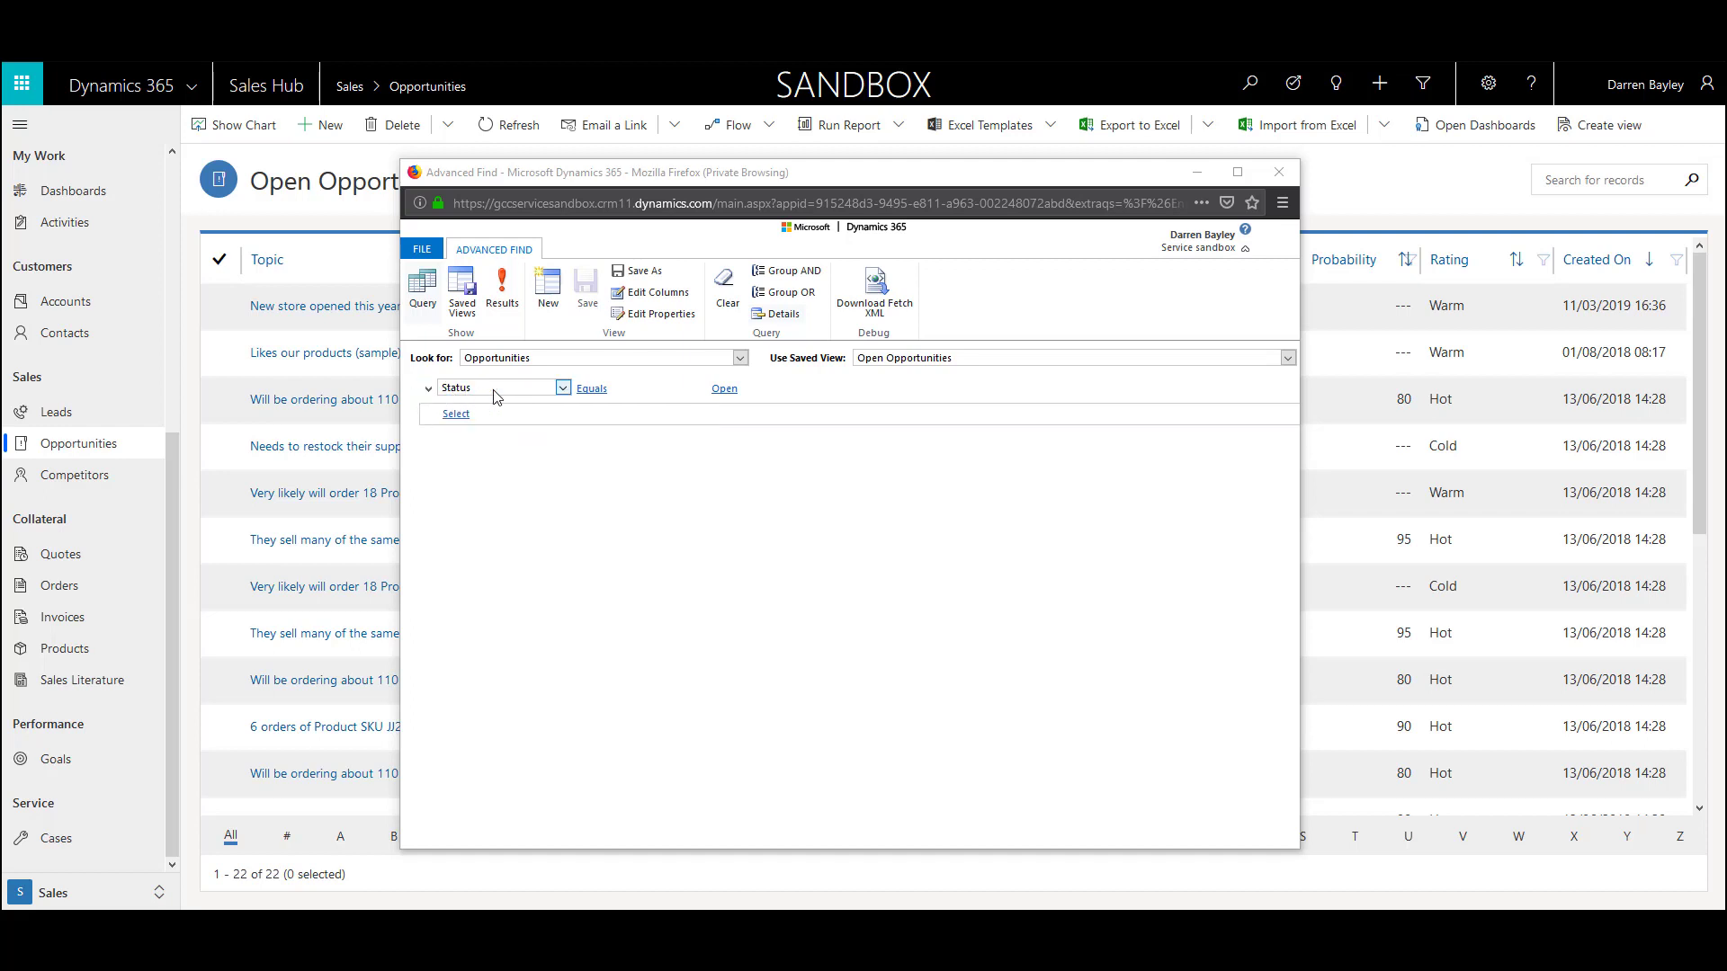
click(591, 391)
click(719, 391)
click(634, 391)
click(720, 392)
Switch the query to simple mode and back to detailed mode, then inspect the Status criterion's operator and value.
click(774, 312)
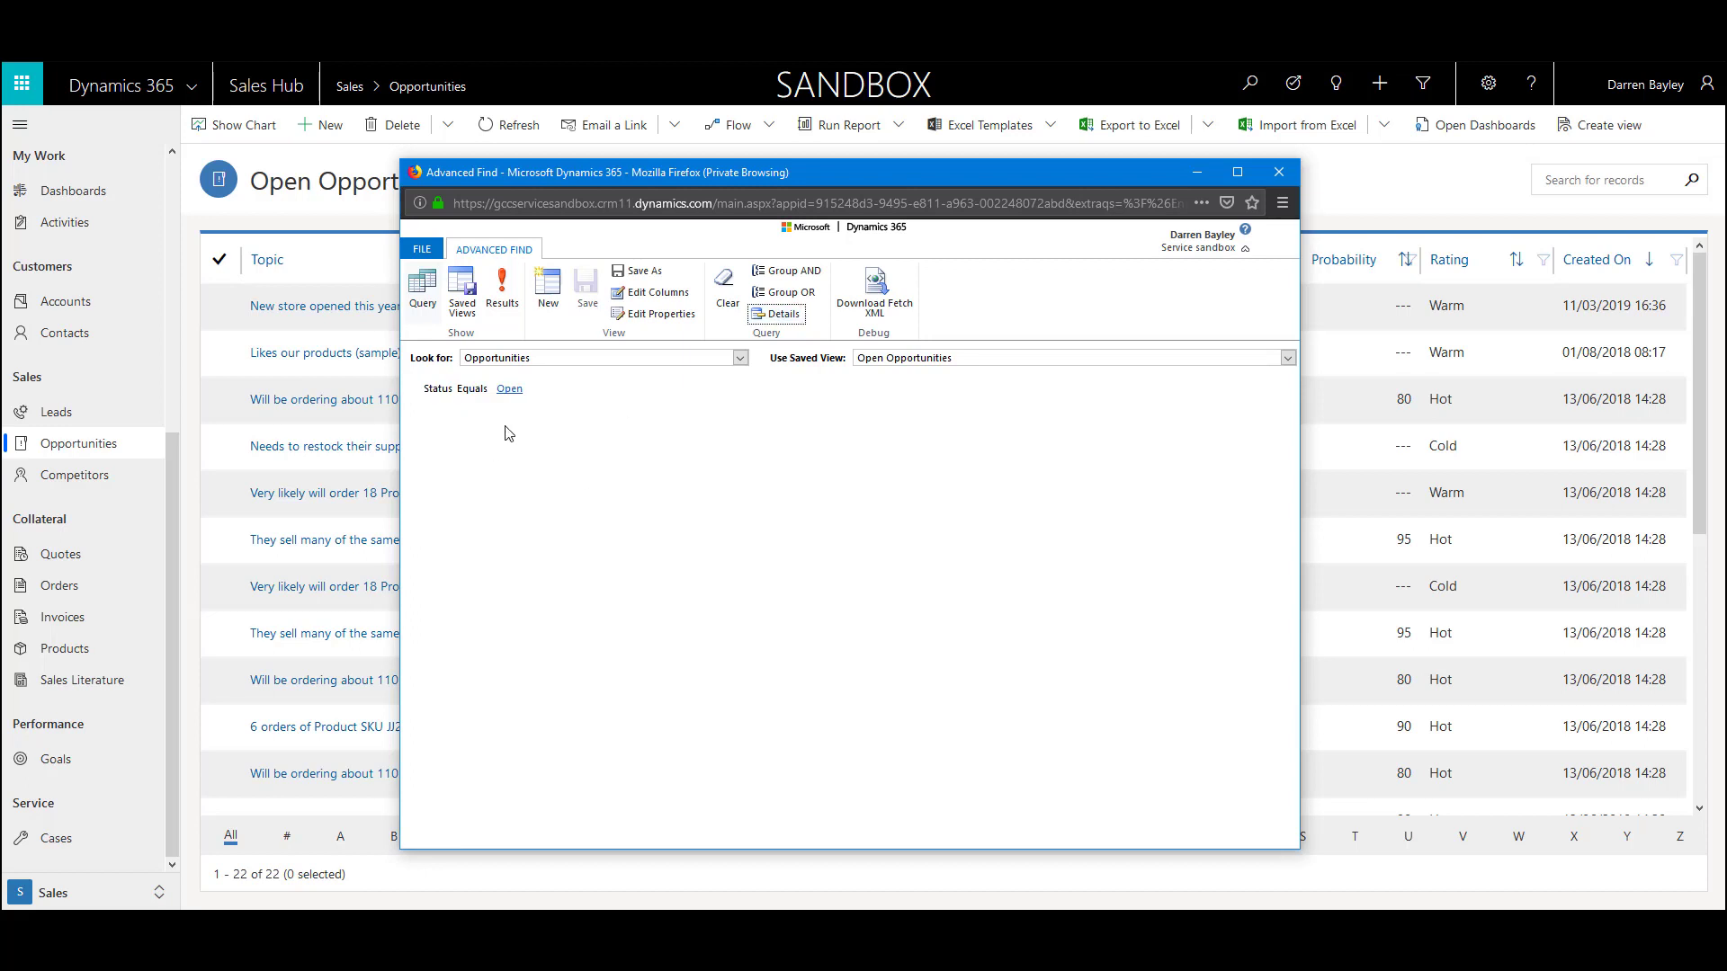
click(779, 318)
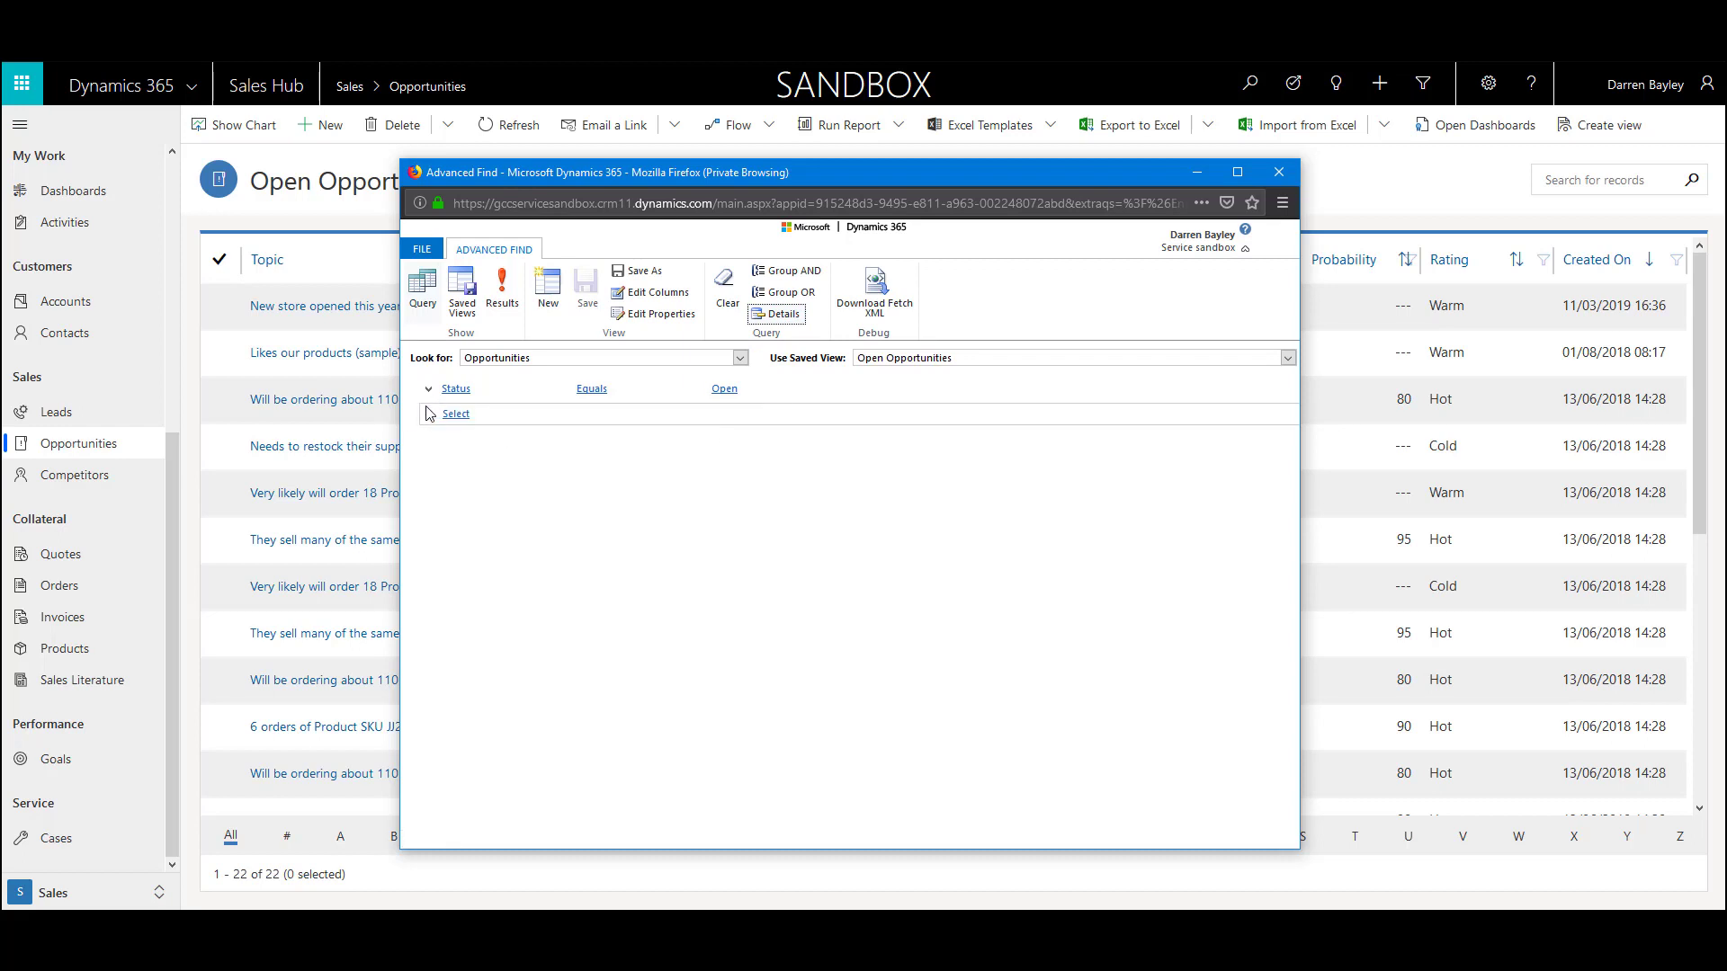
click(596, 392)
click(764, 395)
click(779, 428)
Add a criterion row on the Probability field below the Status criterion.
click(457, 414)
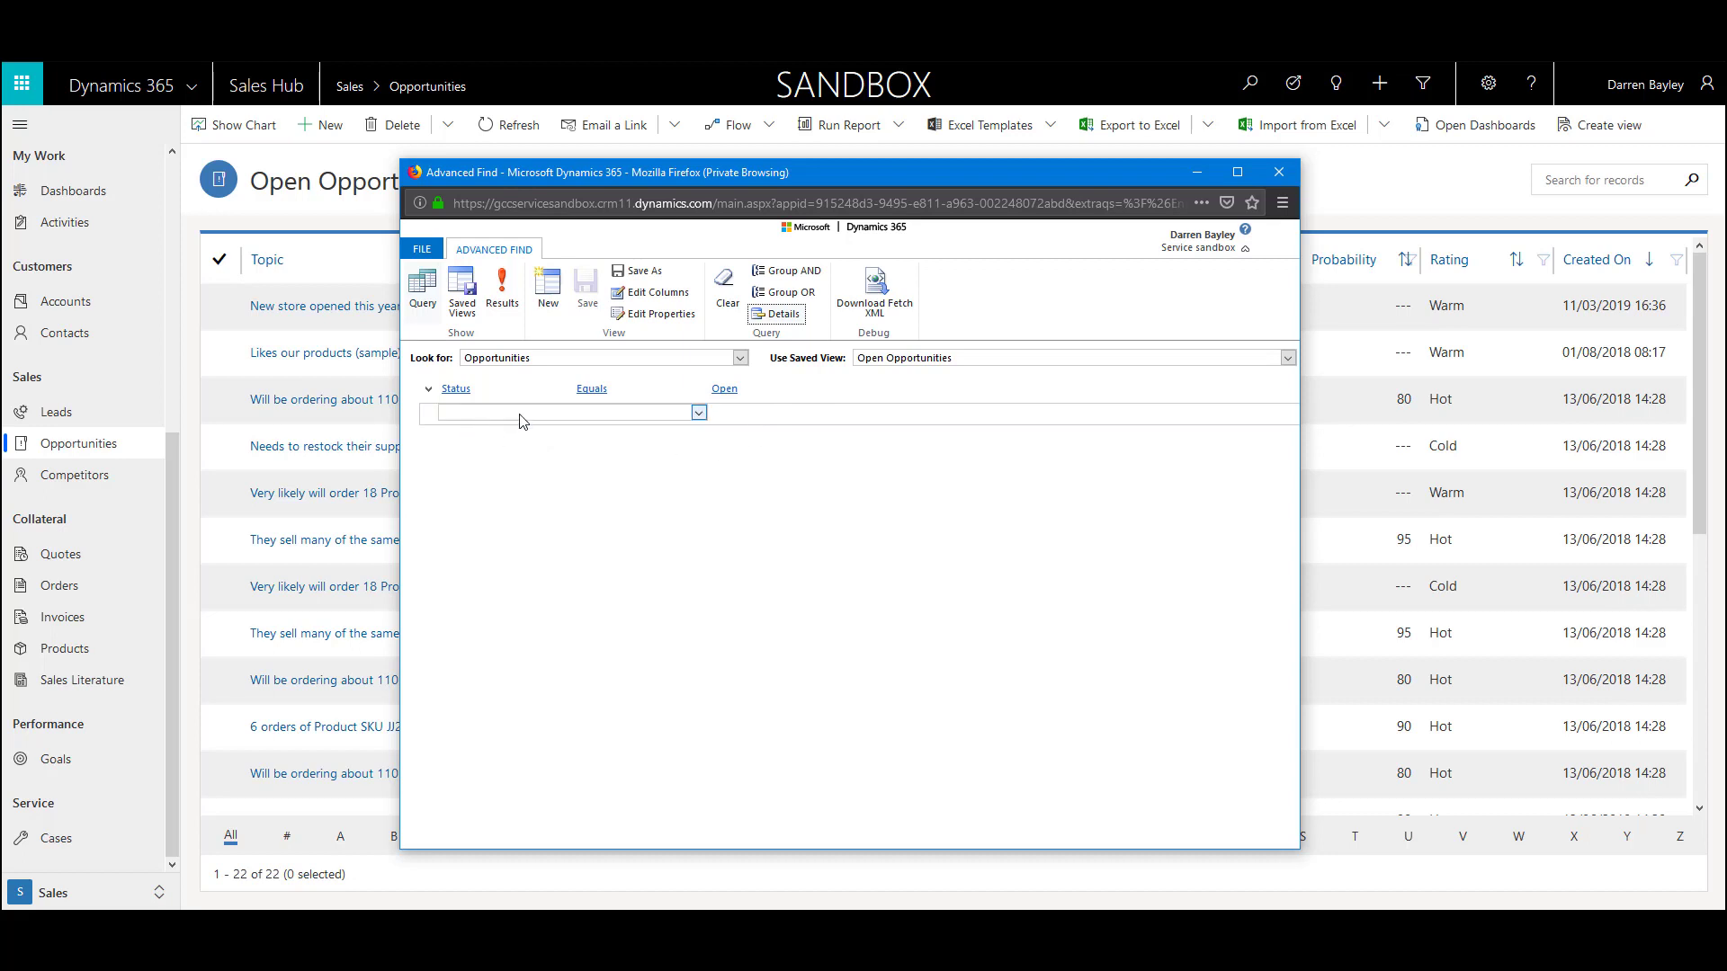
click(522, 414)
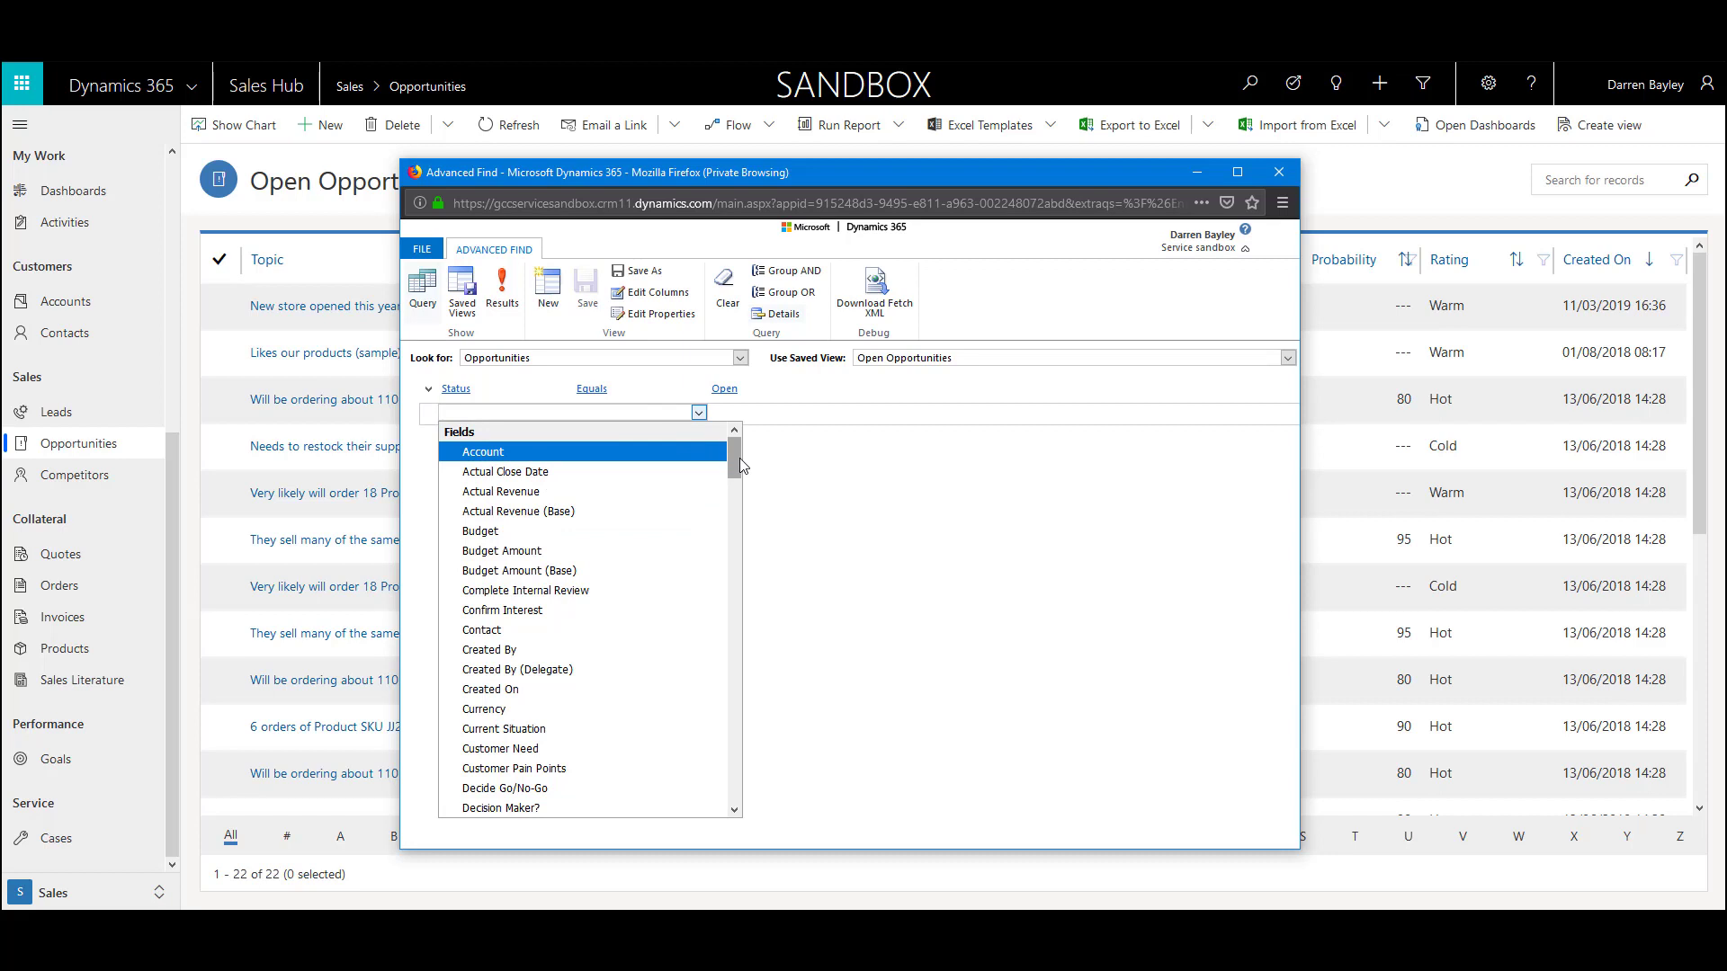
scroll(732, 461, down, 1)
drag(733, 467, 733, 574)
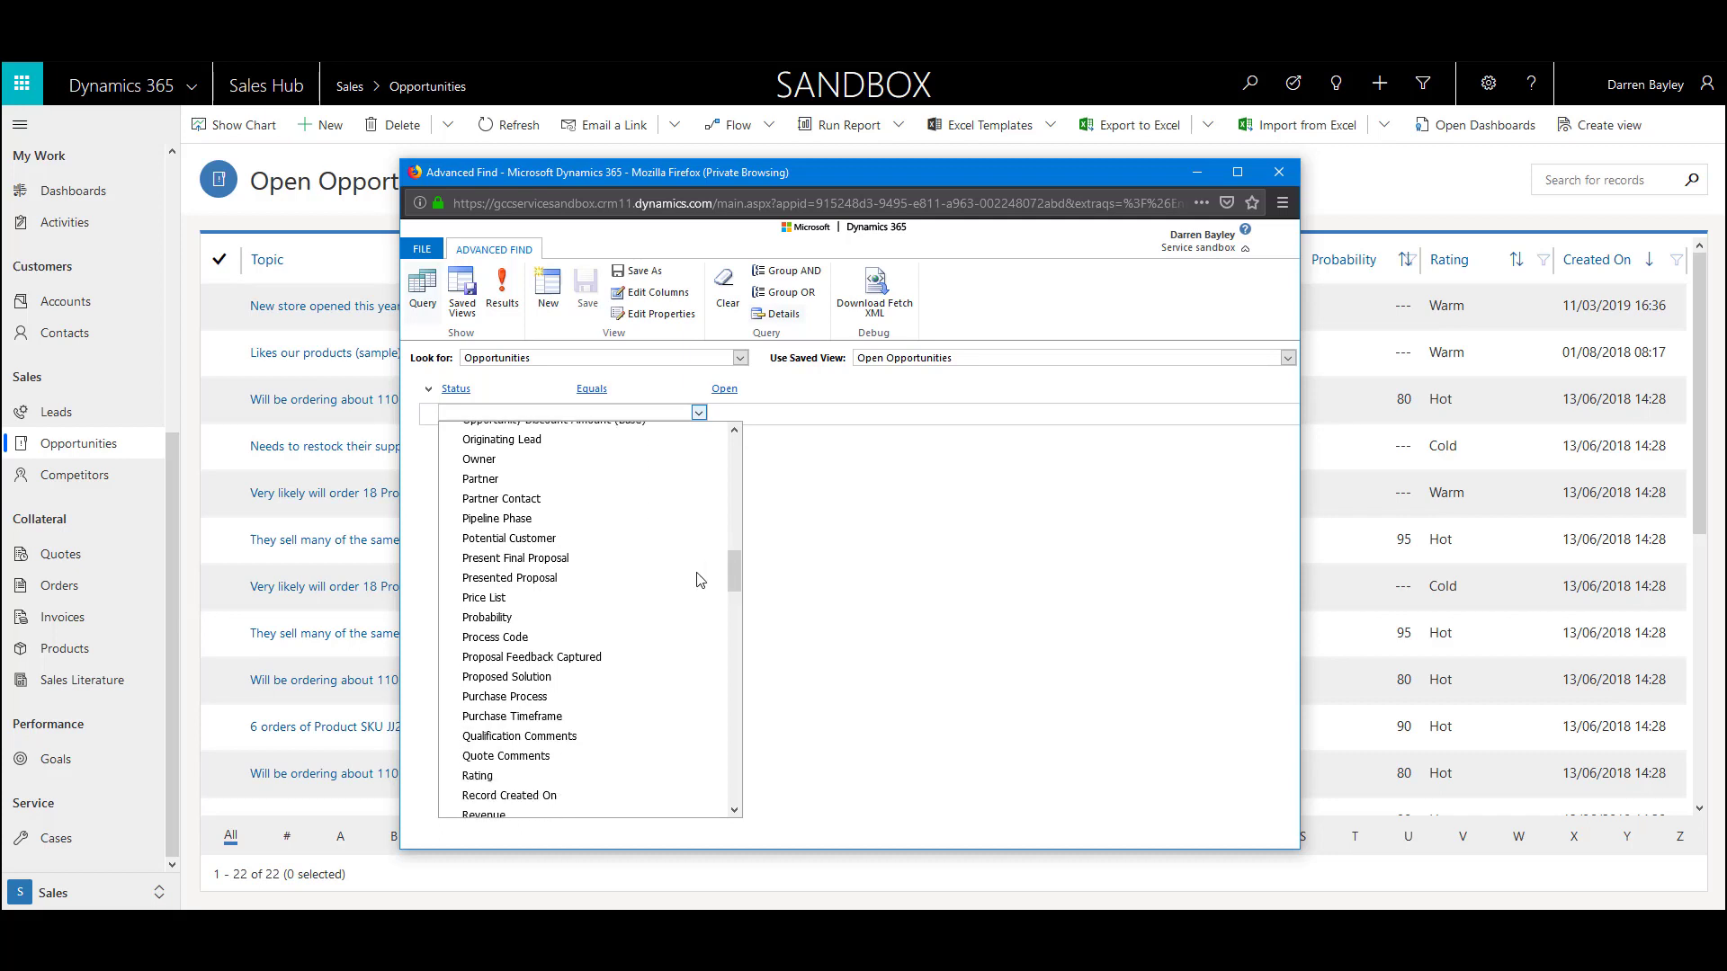
click(552, 621)
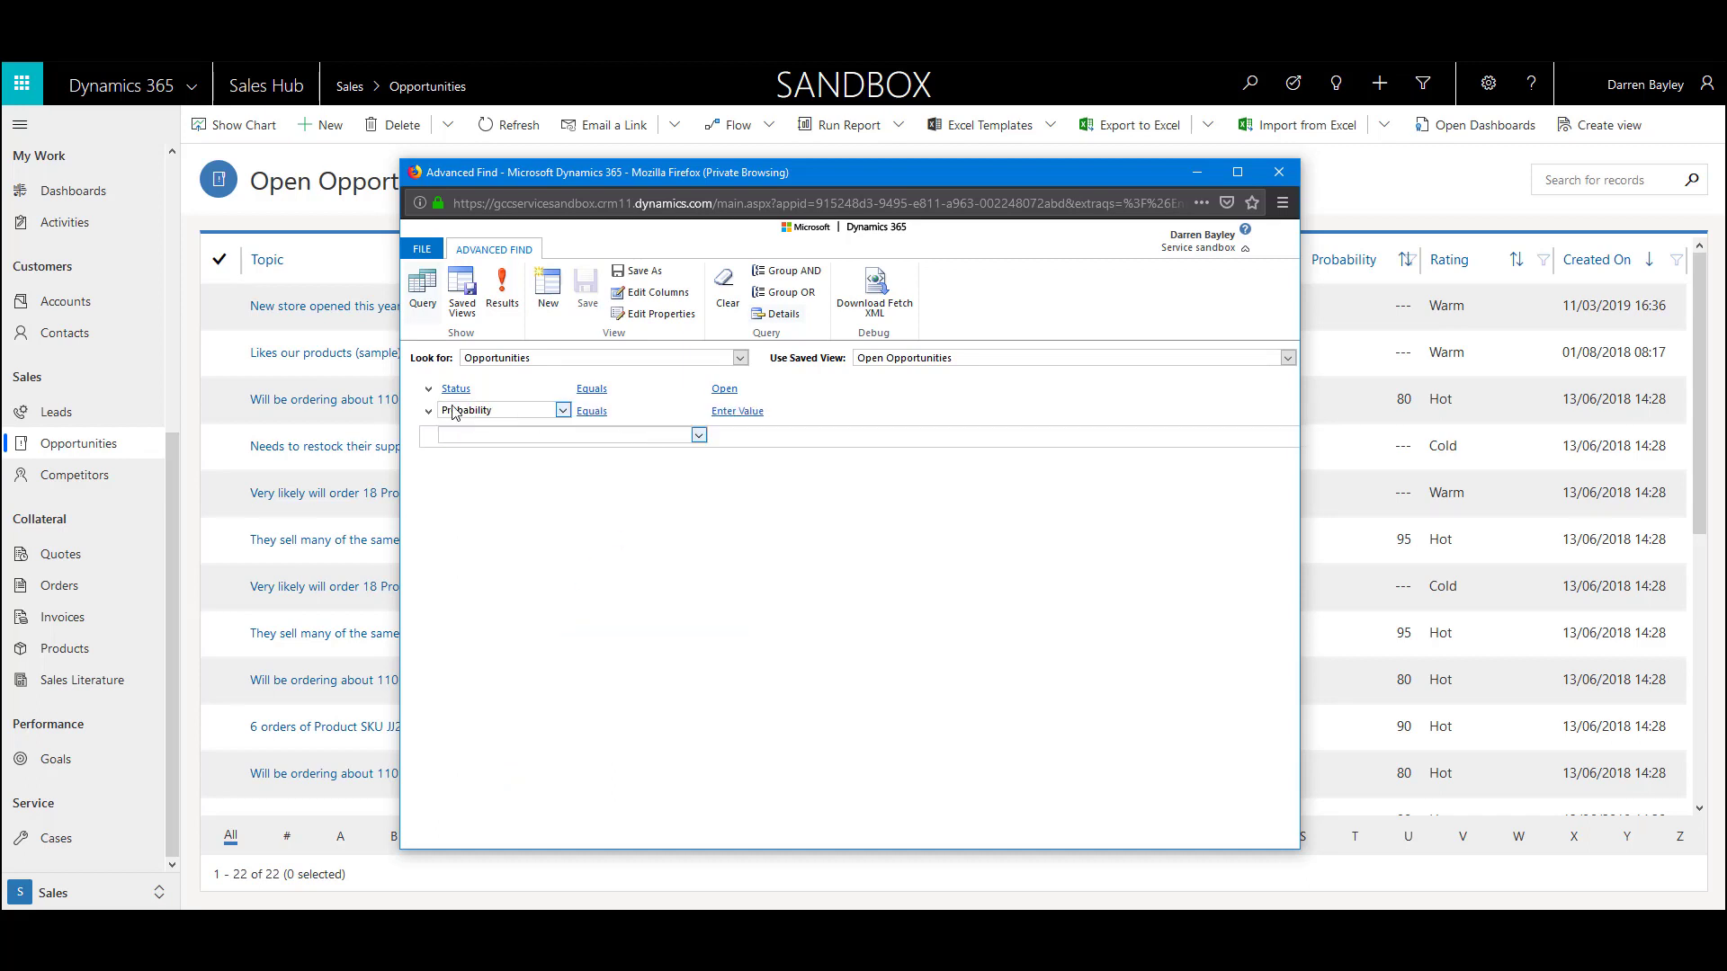
Set the Probability criterion's operator to Is Greater Than and its value to 90.
click(594, 412)
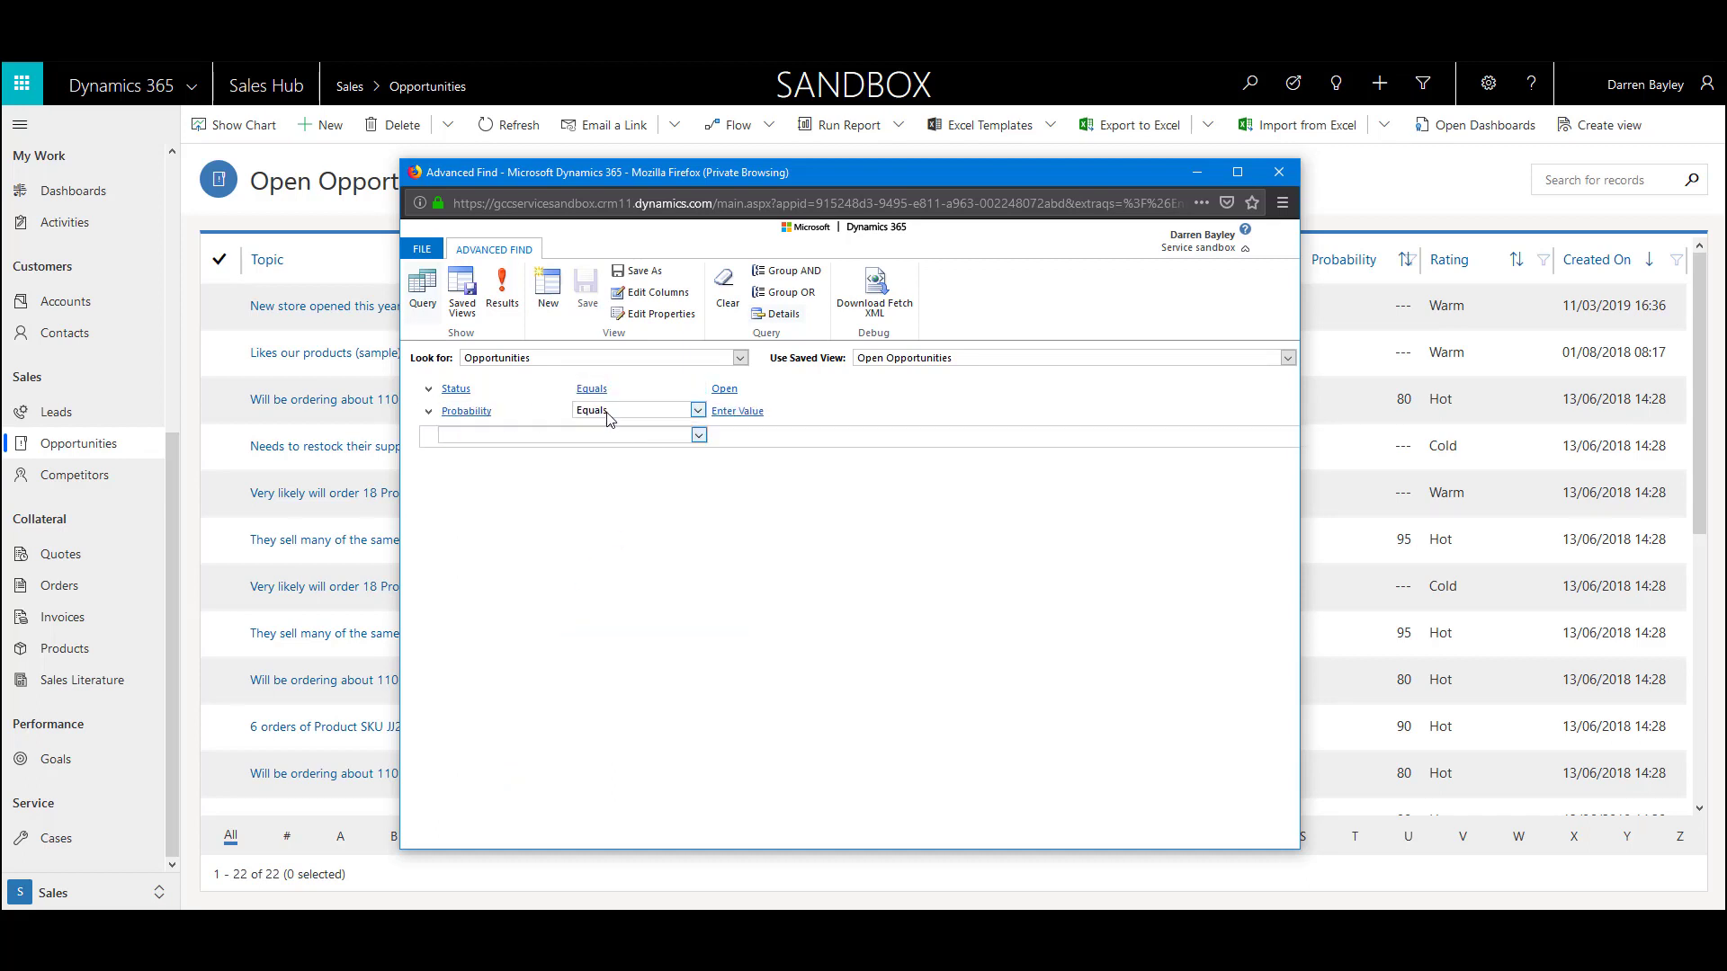
click(500, 413)
click(593, 412)
click(623, 411)
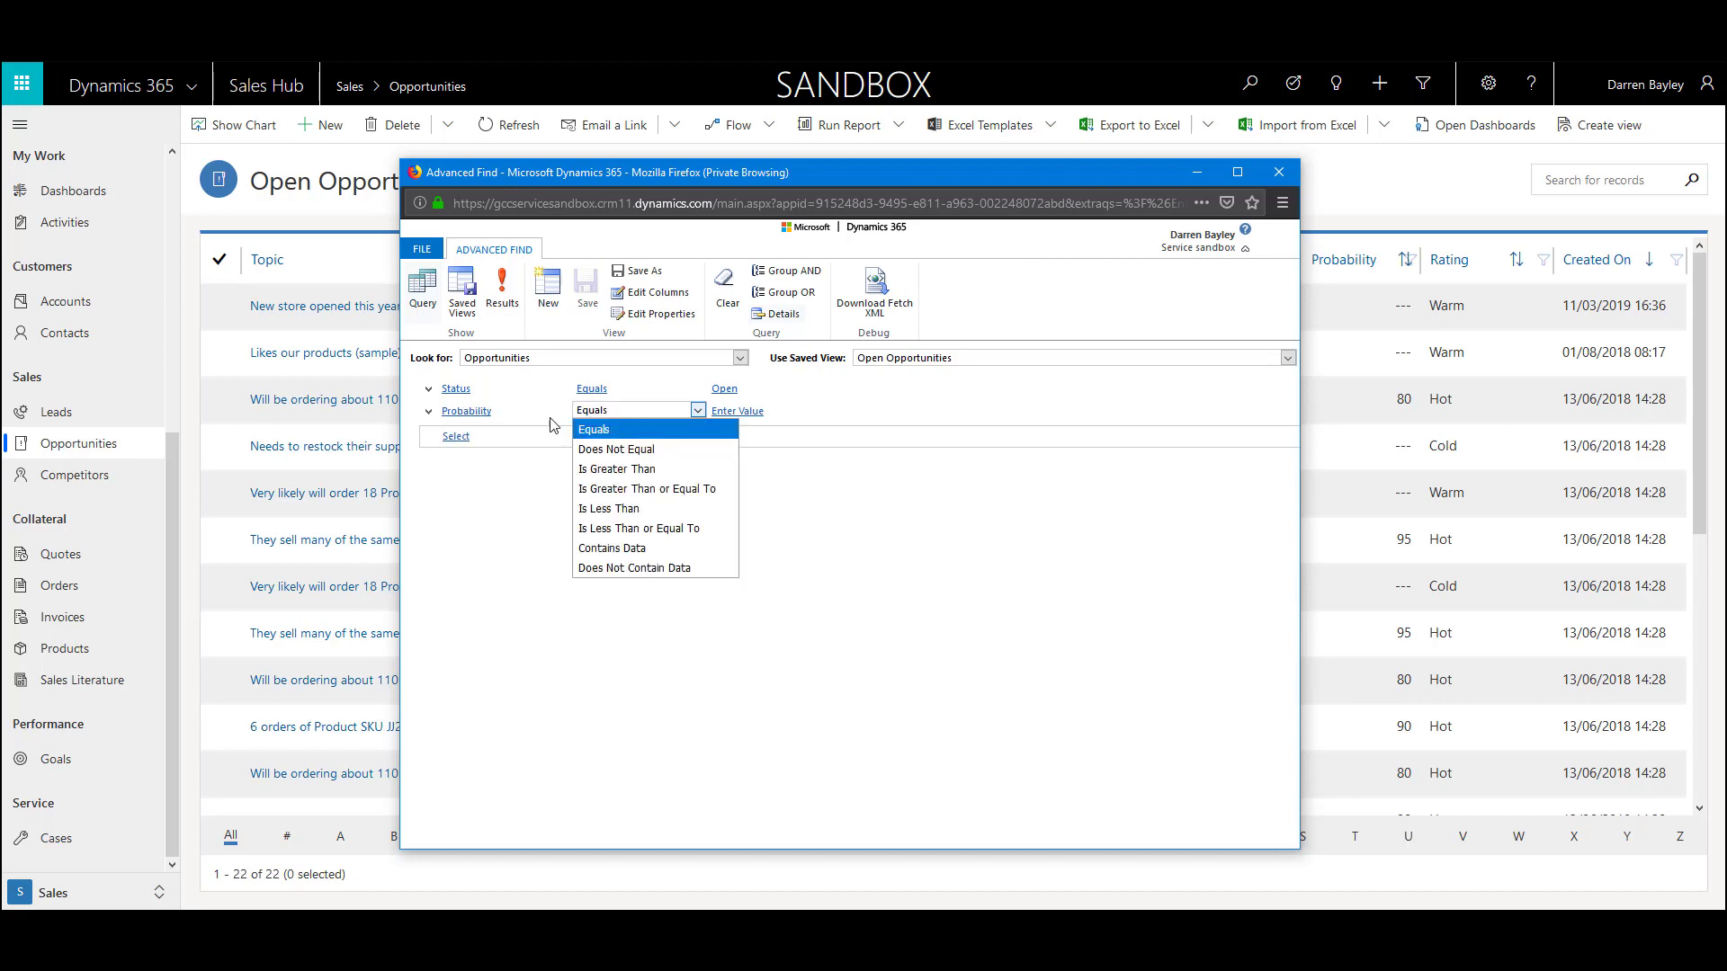
click(653, 469)
click(746, 412)
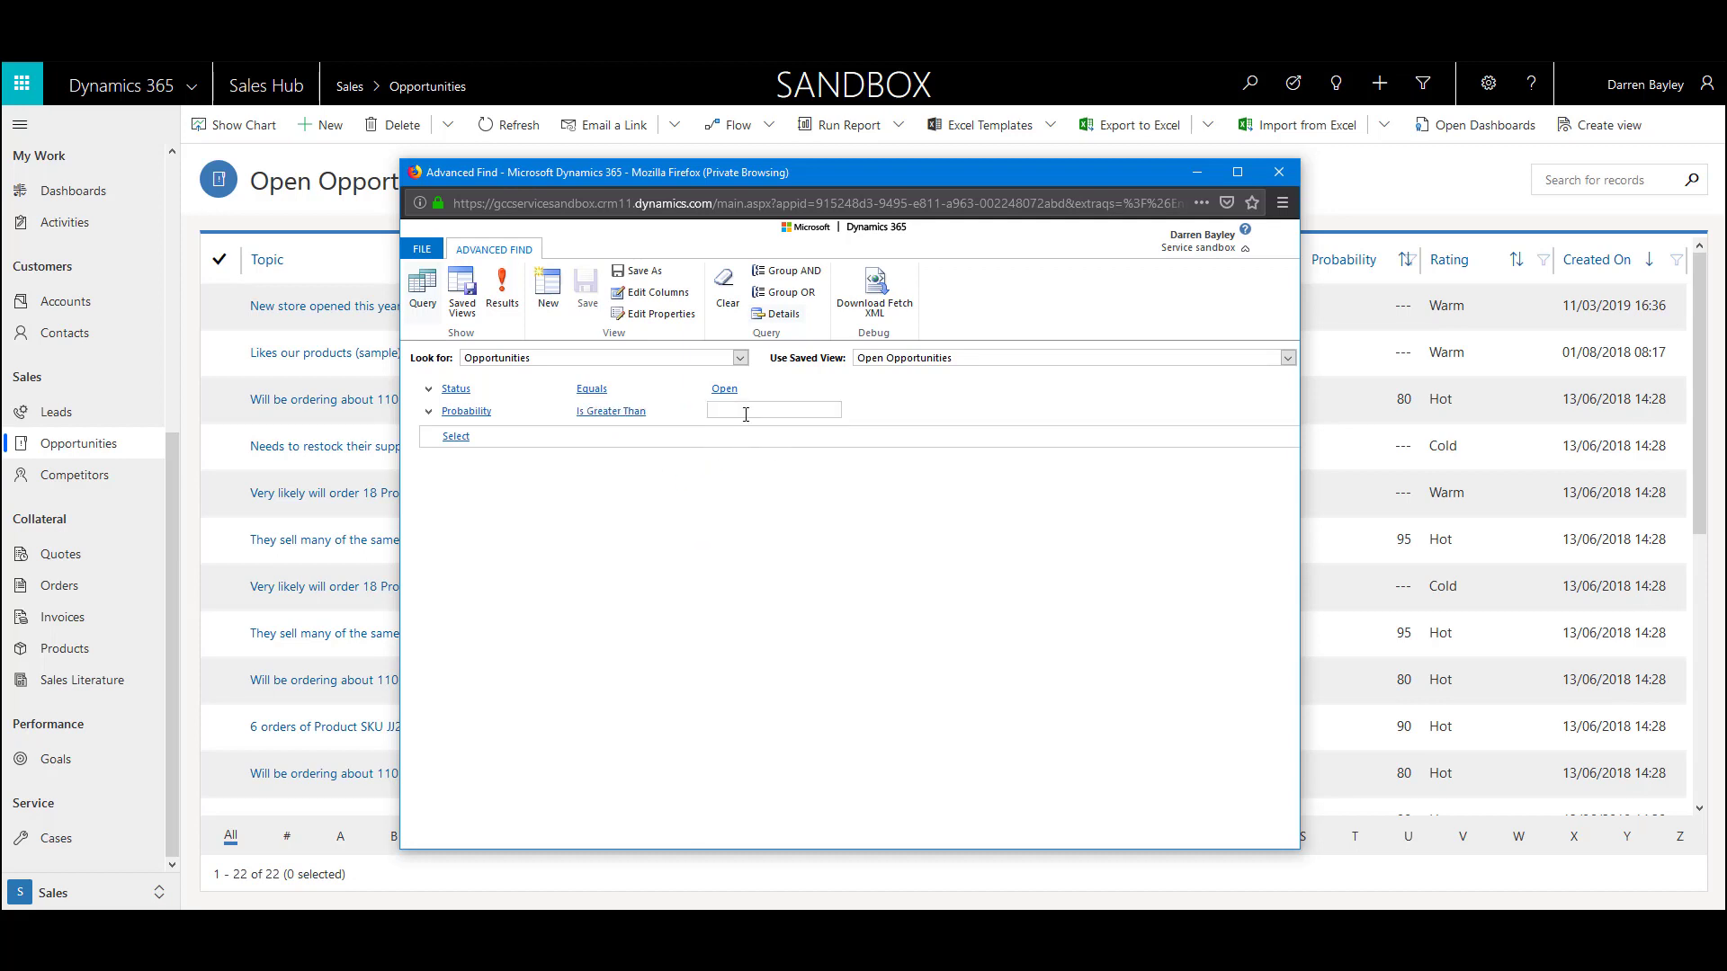
Add an Est. Revenue criterion with Is Greater Than 20,000, run the query and return to the criteria.
click(539, 436)
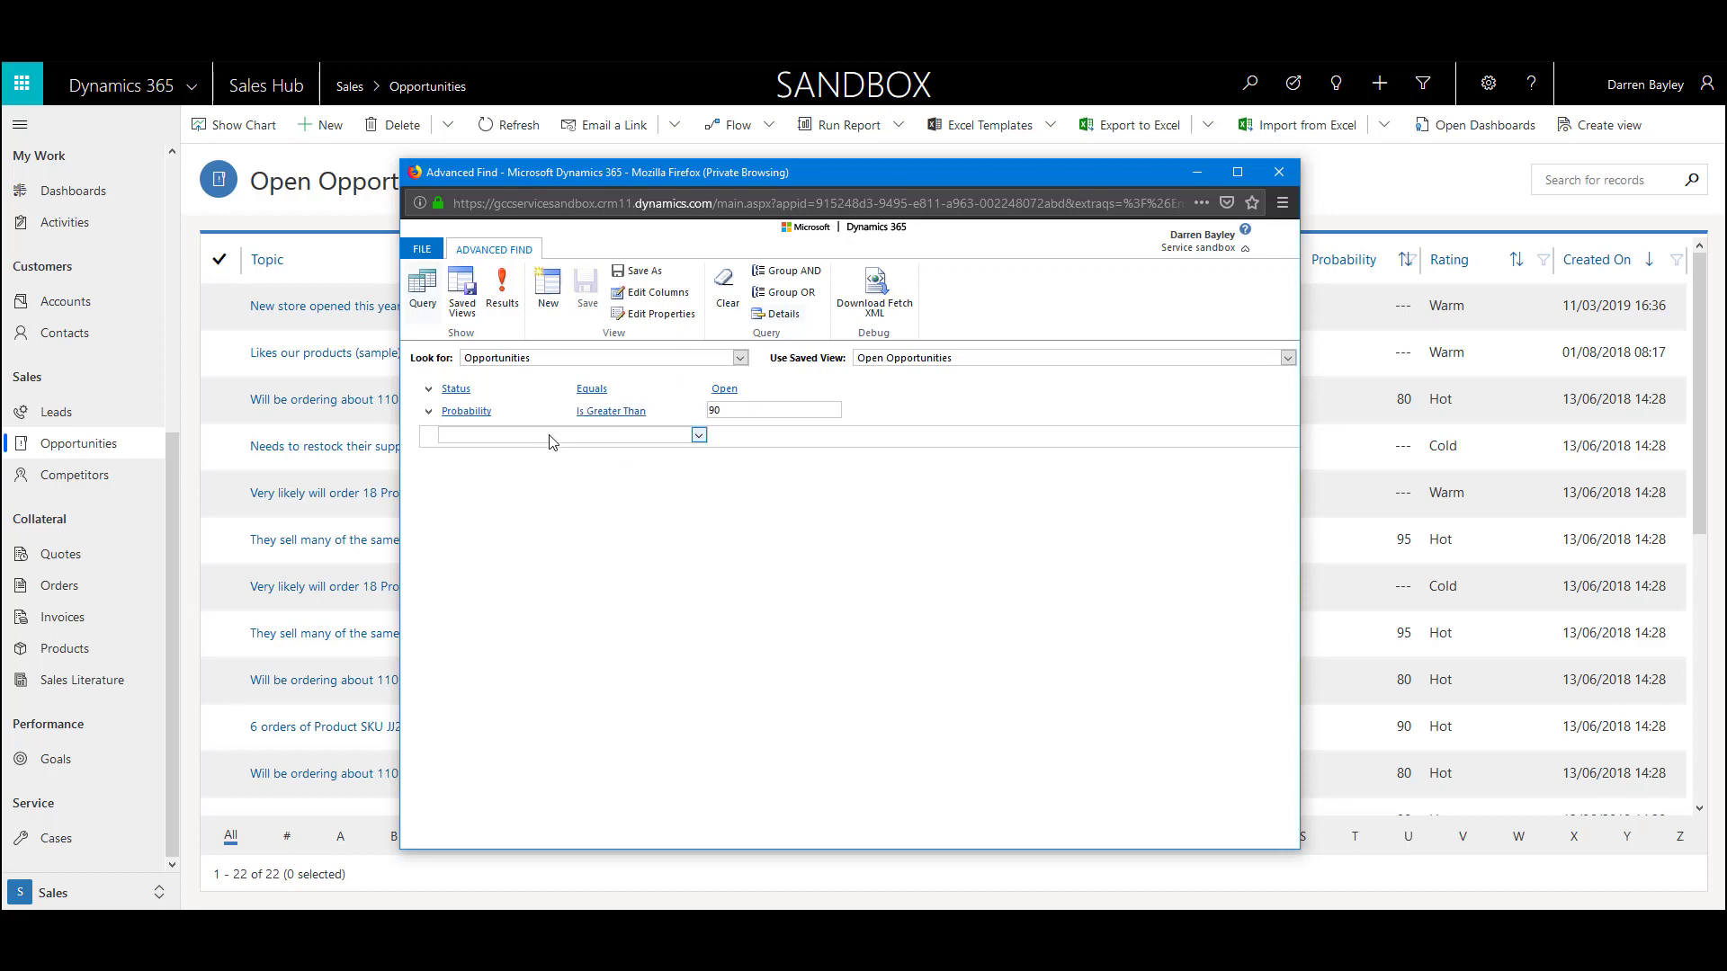
click(533, 437)
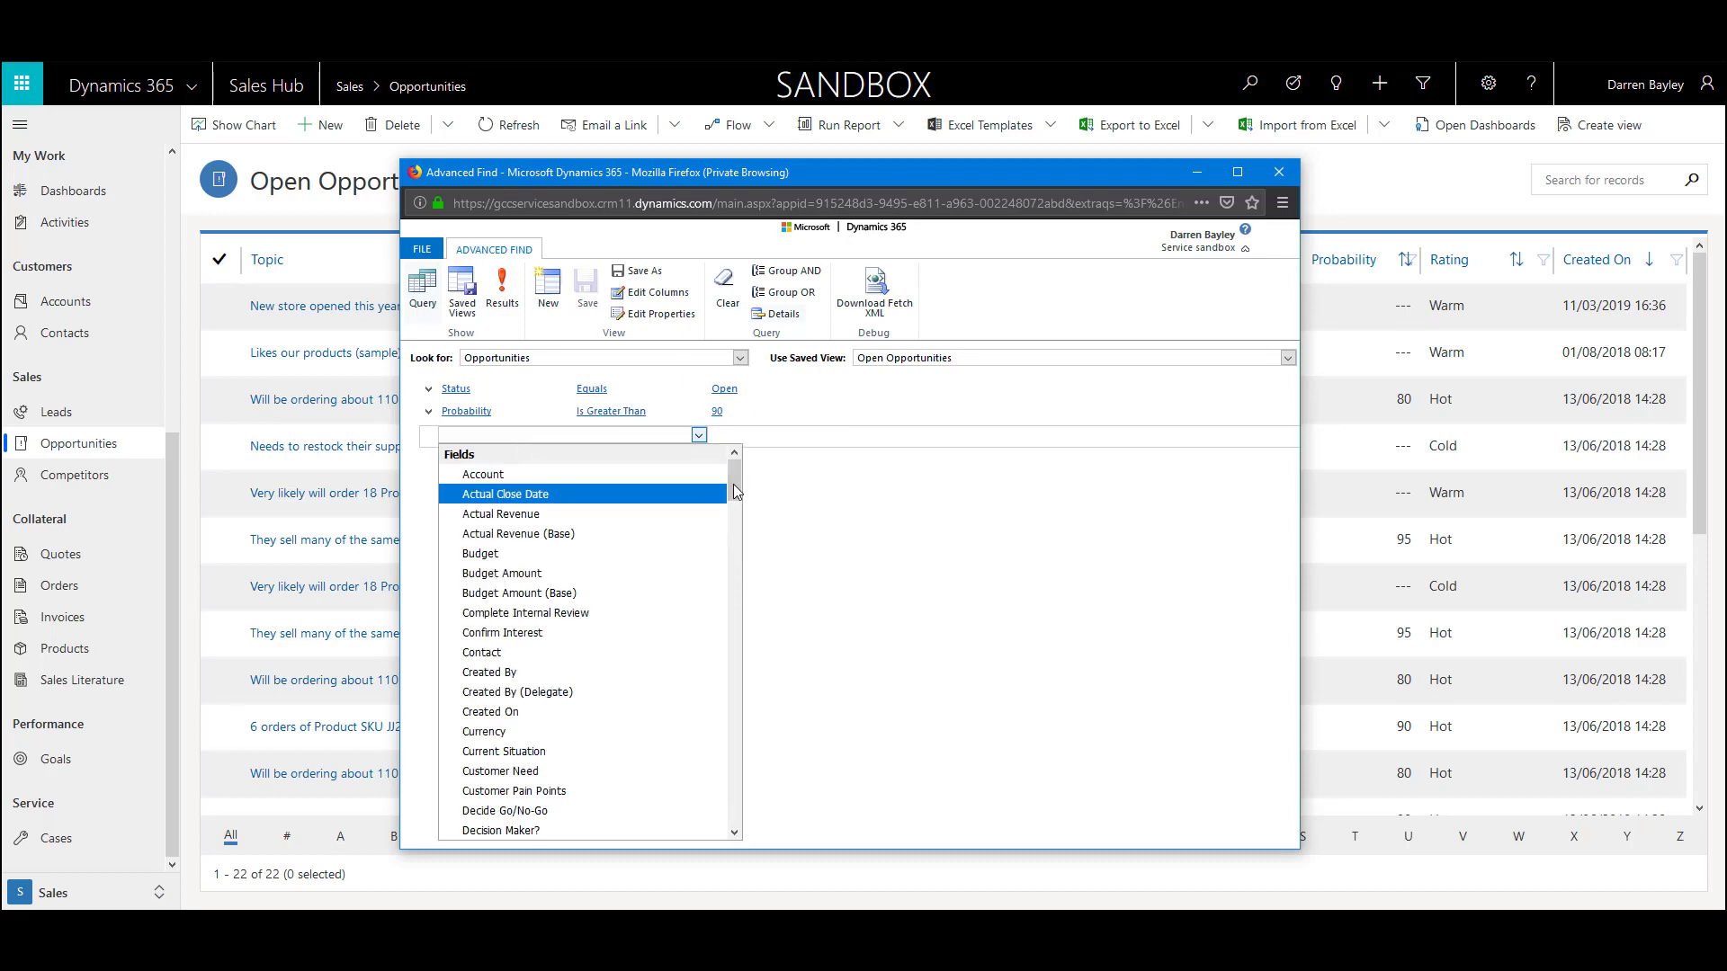
drag(735, 486, 722, 543)
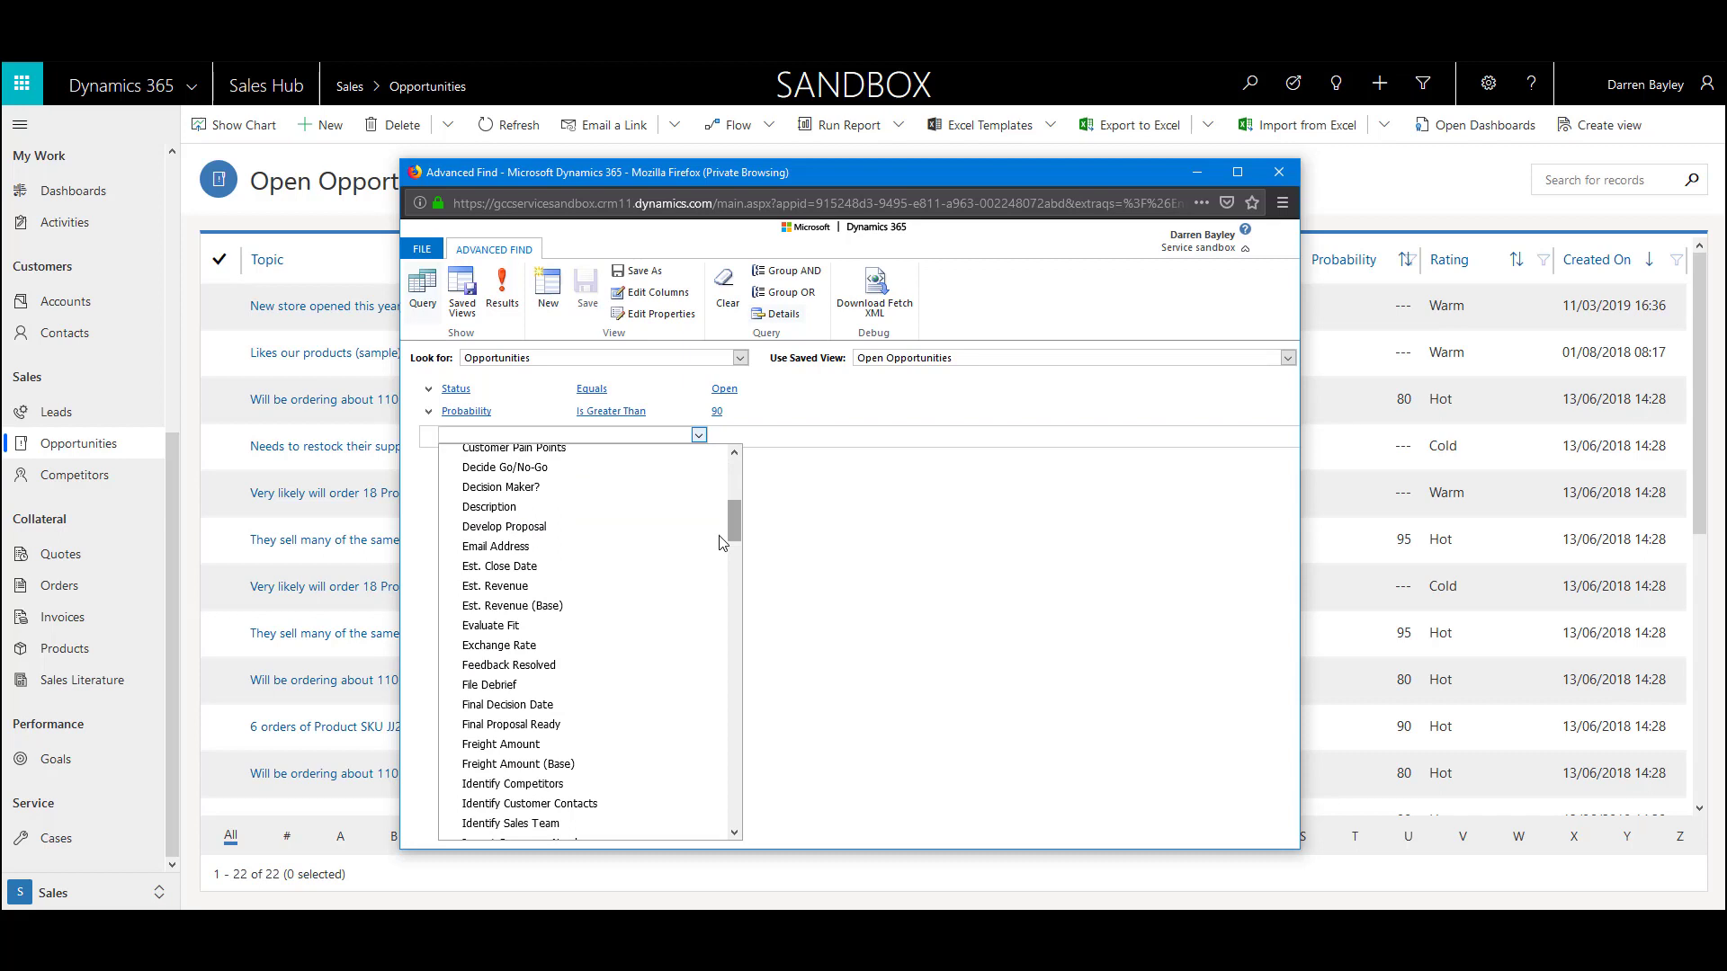
click(570, 589)
click(647, 435)
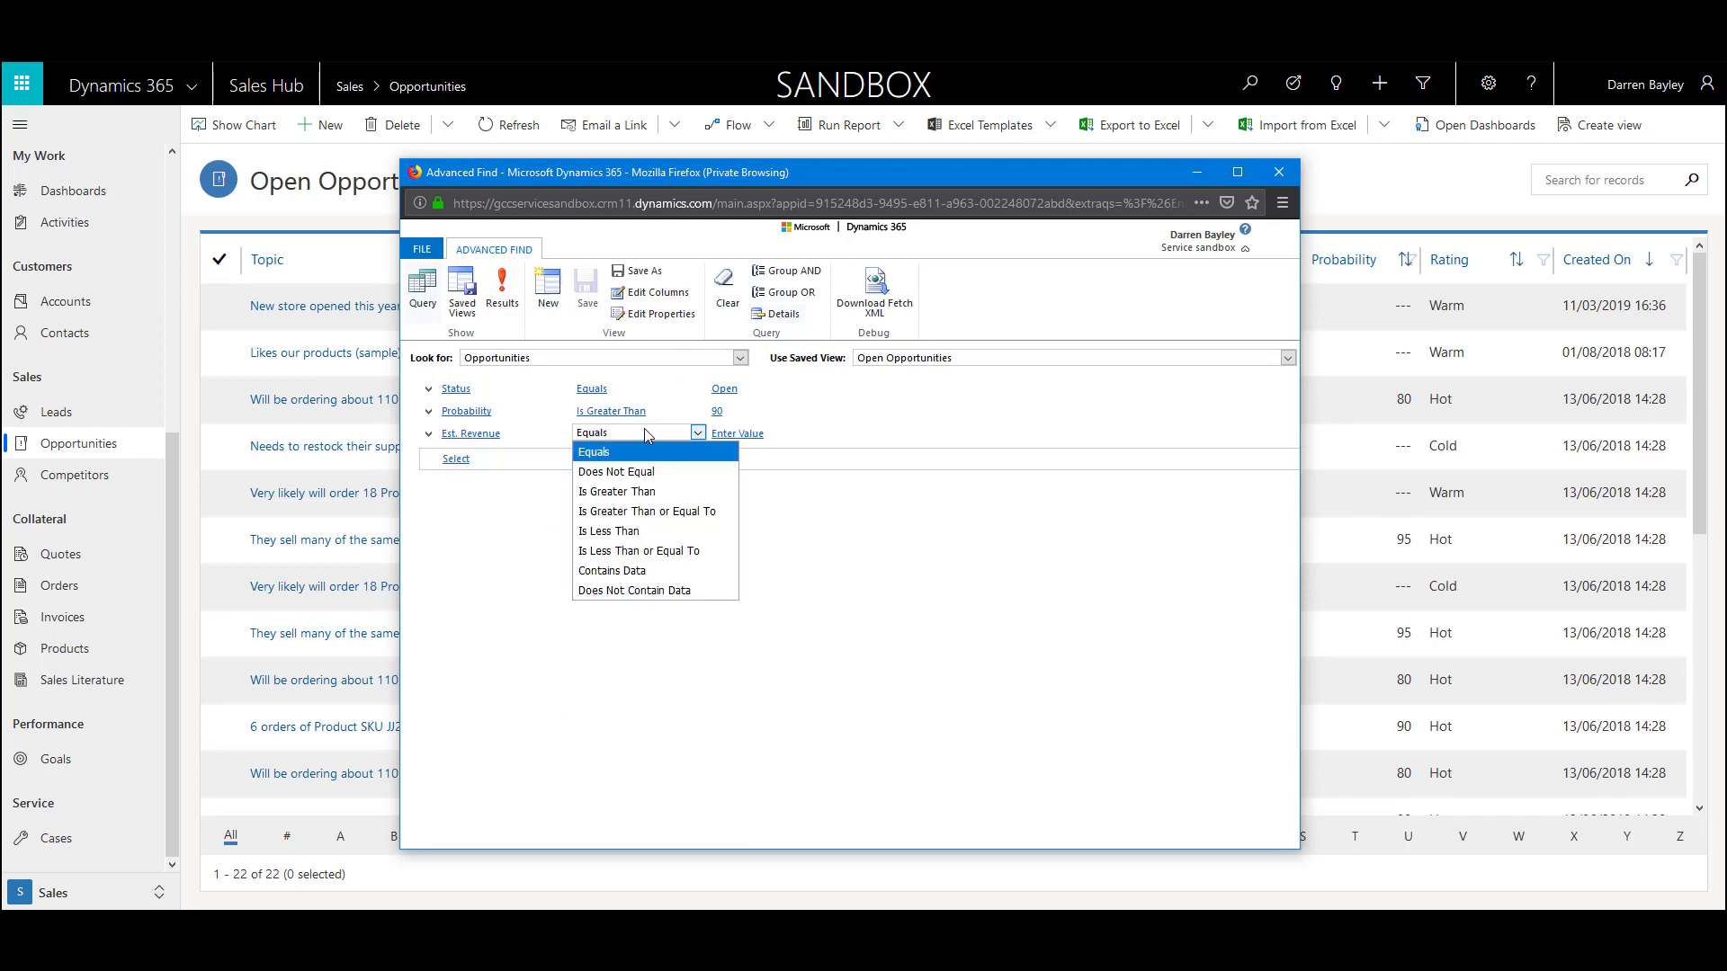
click(658, 491)
click(738, 435)
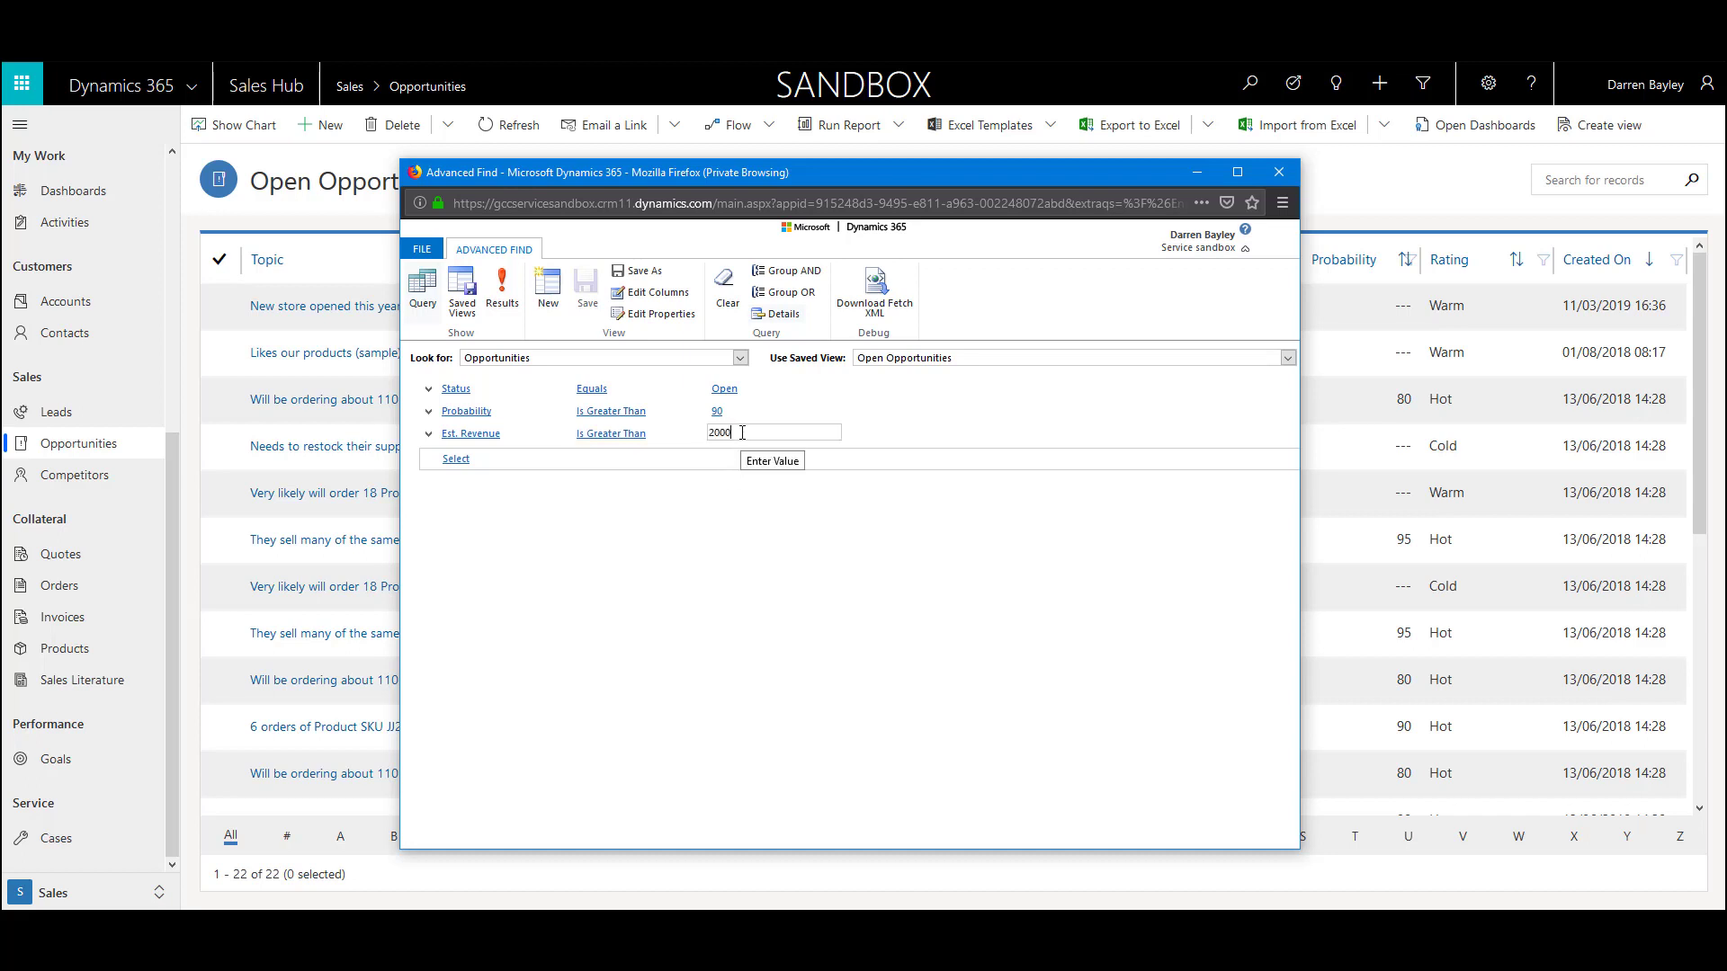
key(Tab)
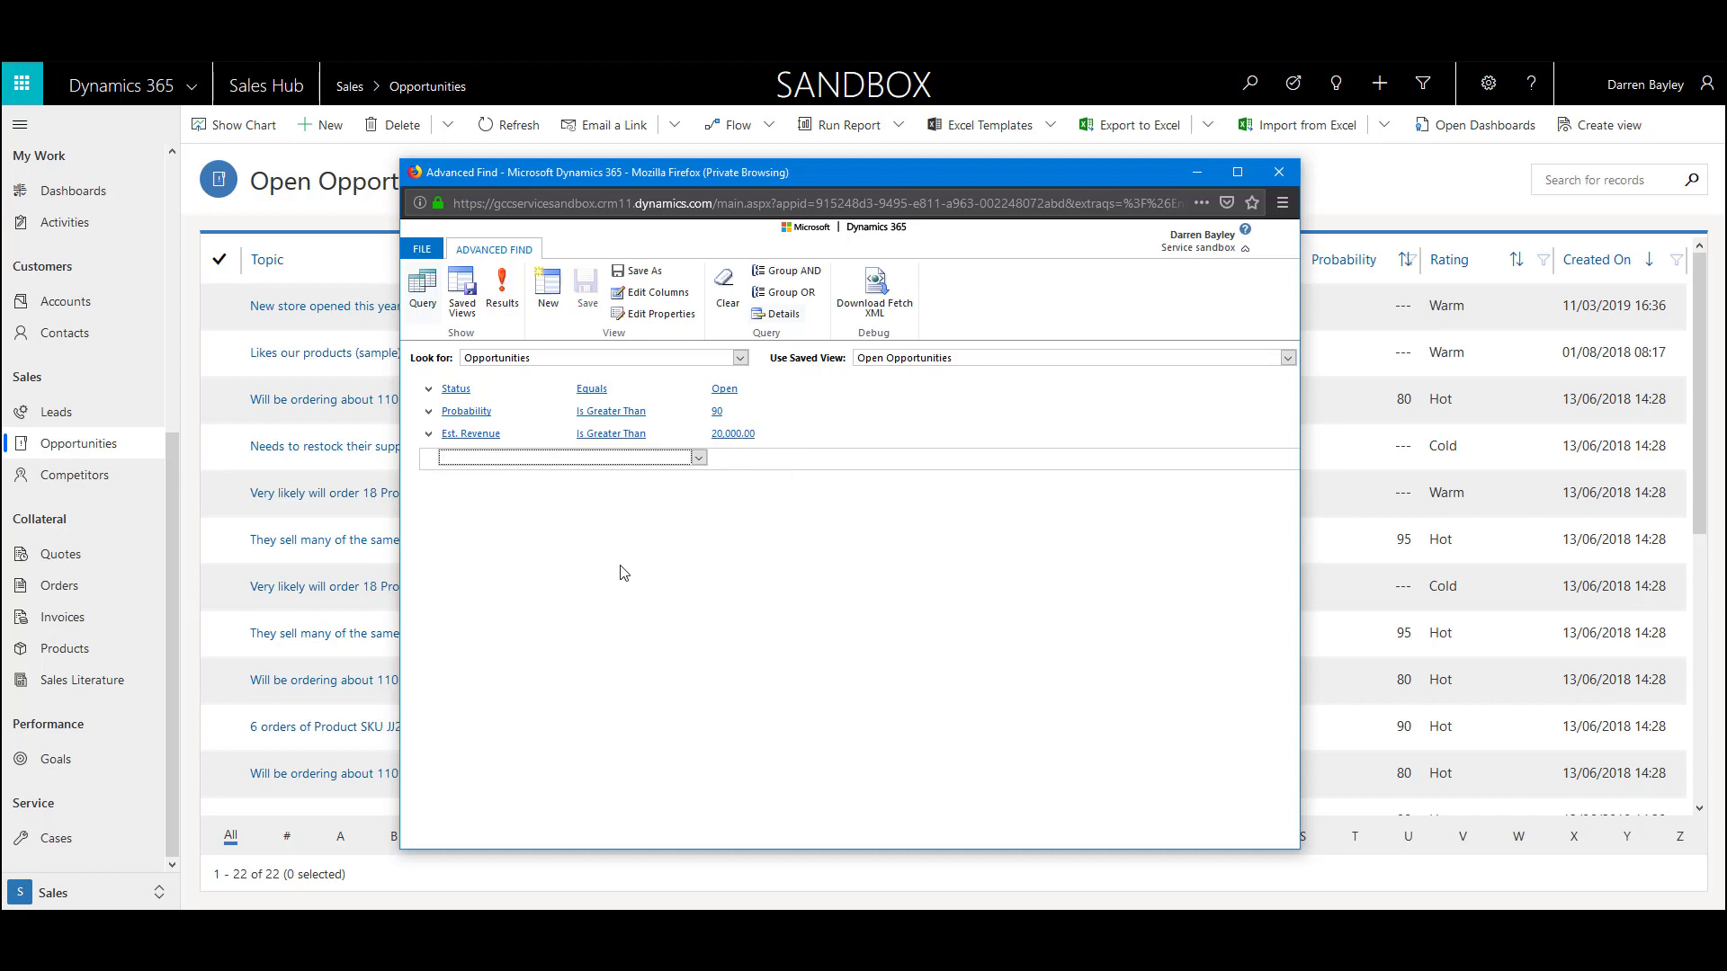
click(505, 304)
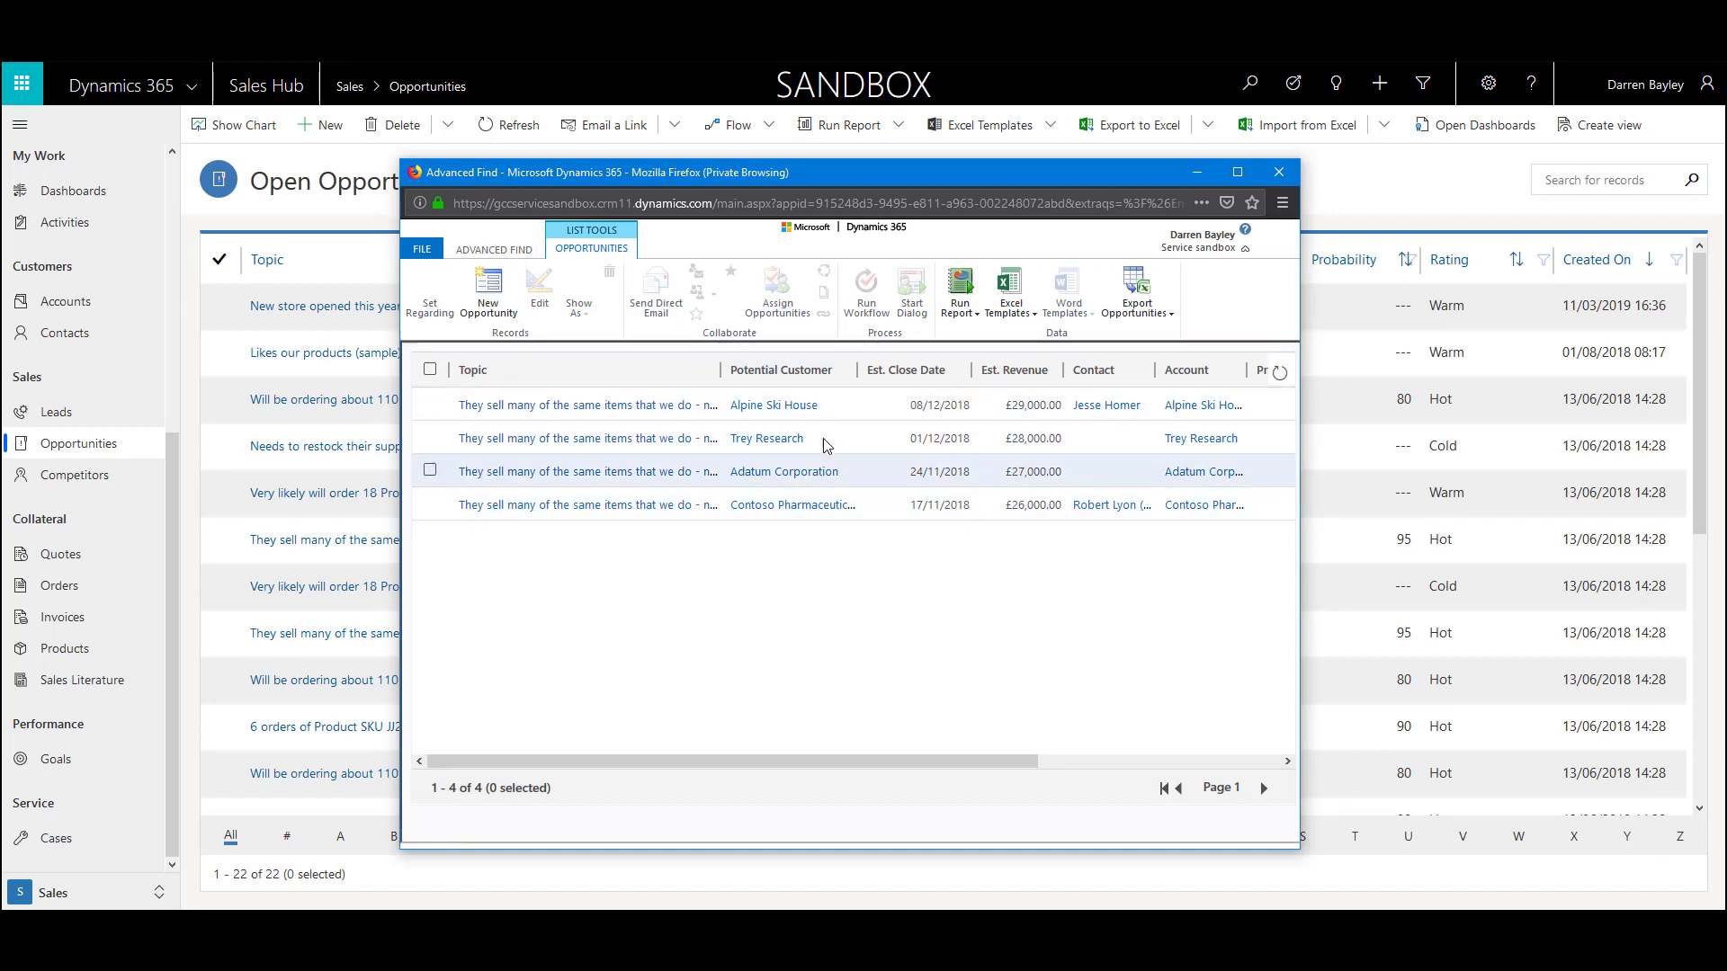
click(494, 250)
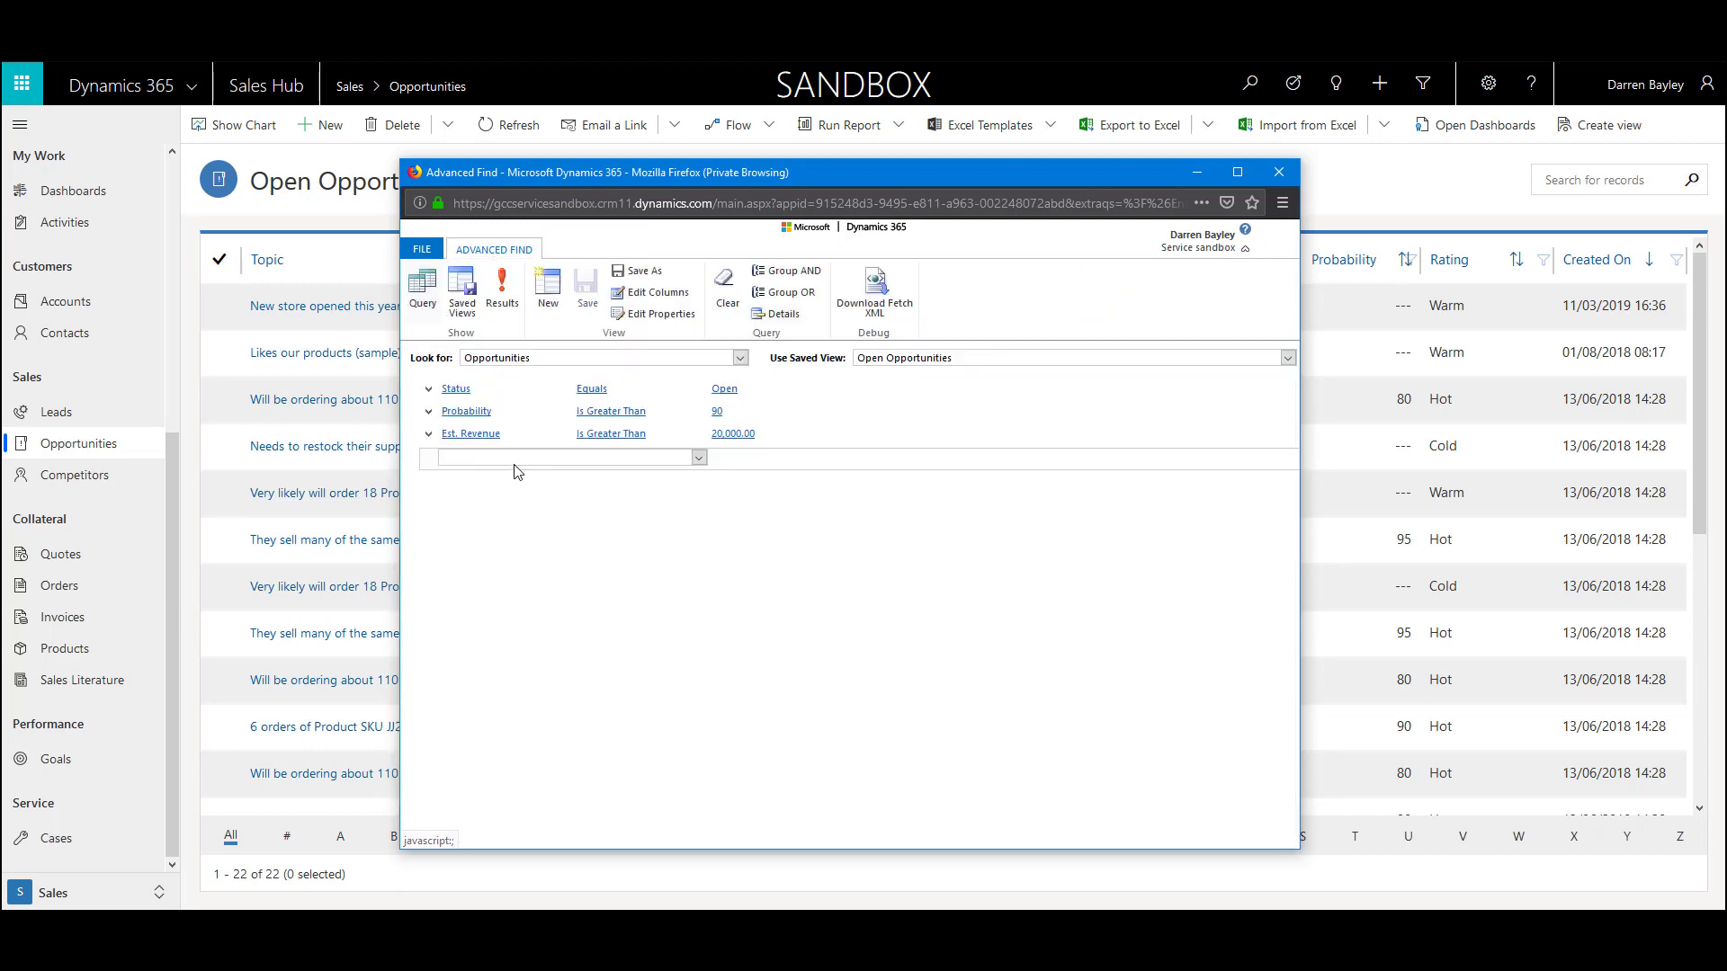
Add an Est. Close Date criterion with the operator Next X Months and the value 3.
click(517, 458)
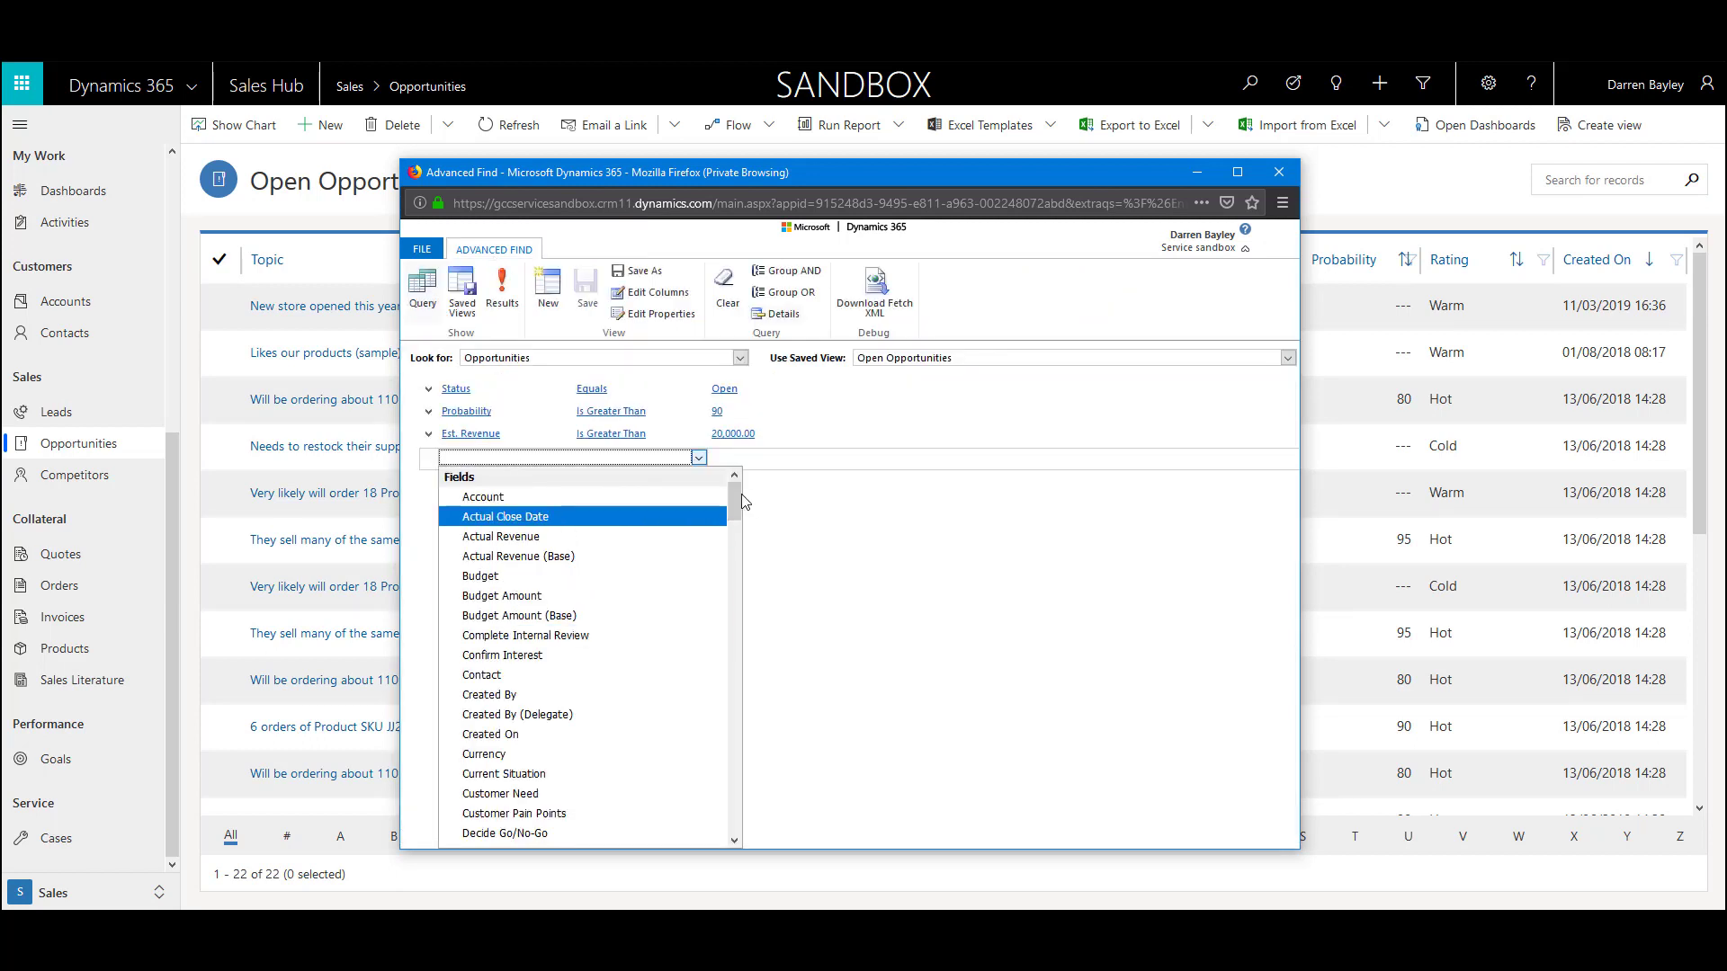
drag(734, 490, 737, 514)
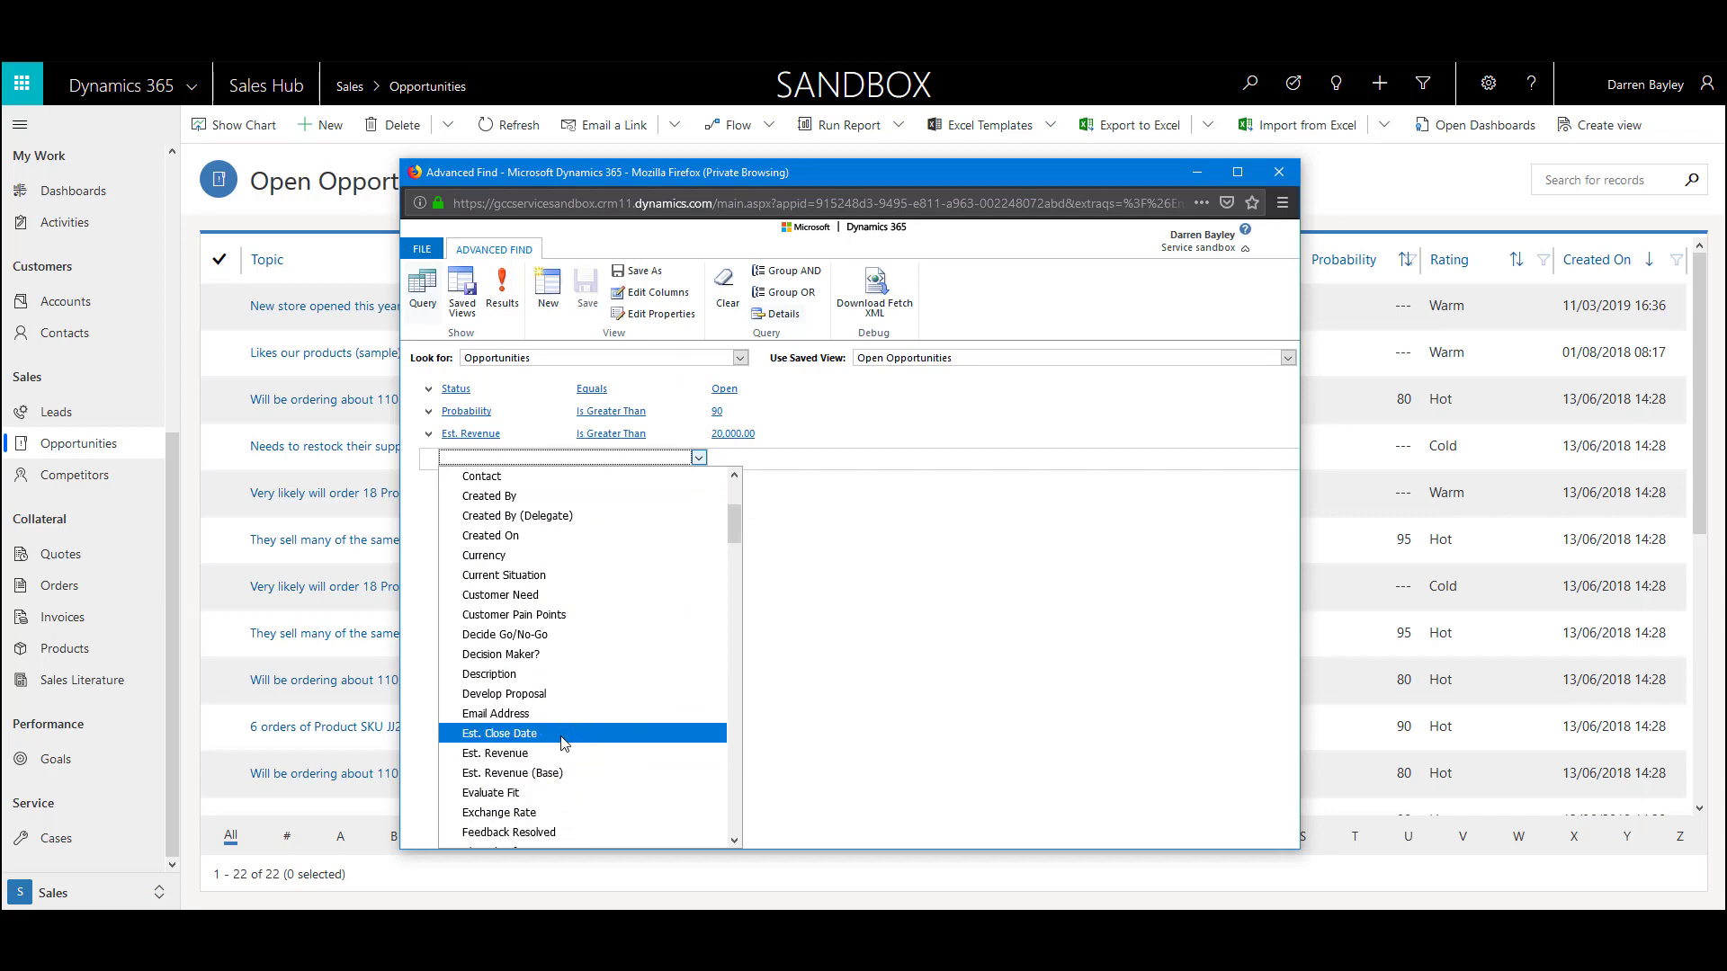
click(584, 733)
click(619, 458)
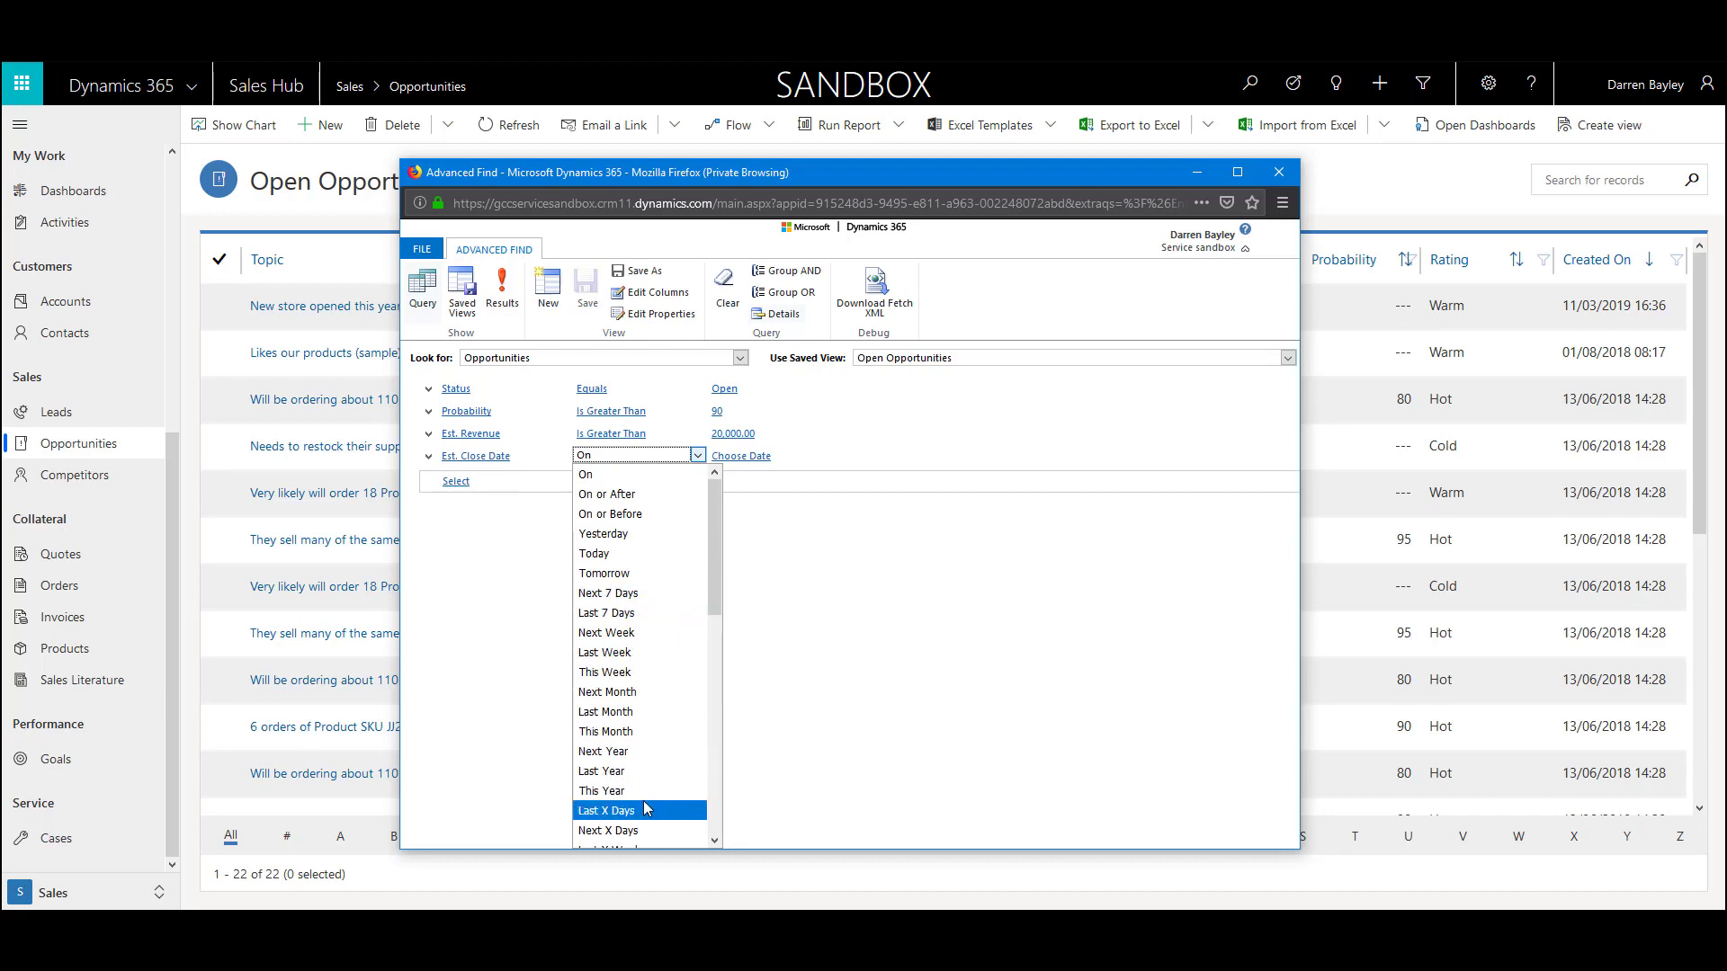
drag(711, 580, 717, 647)
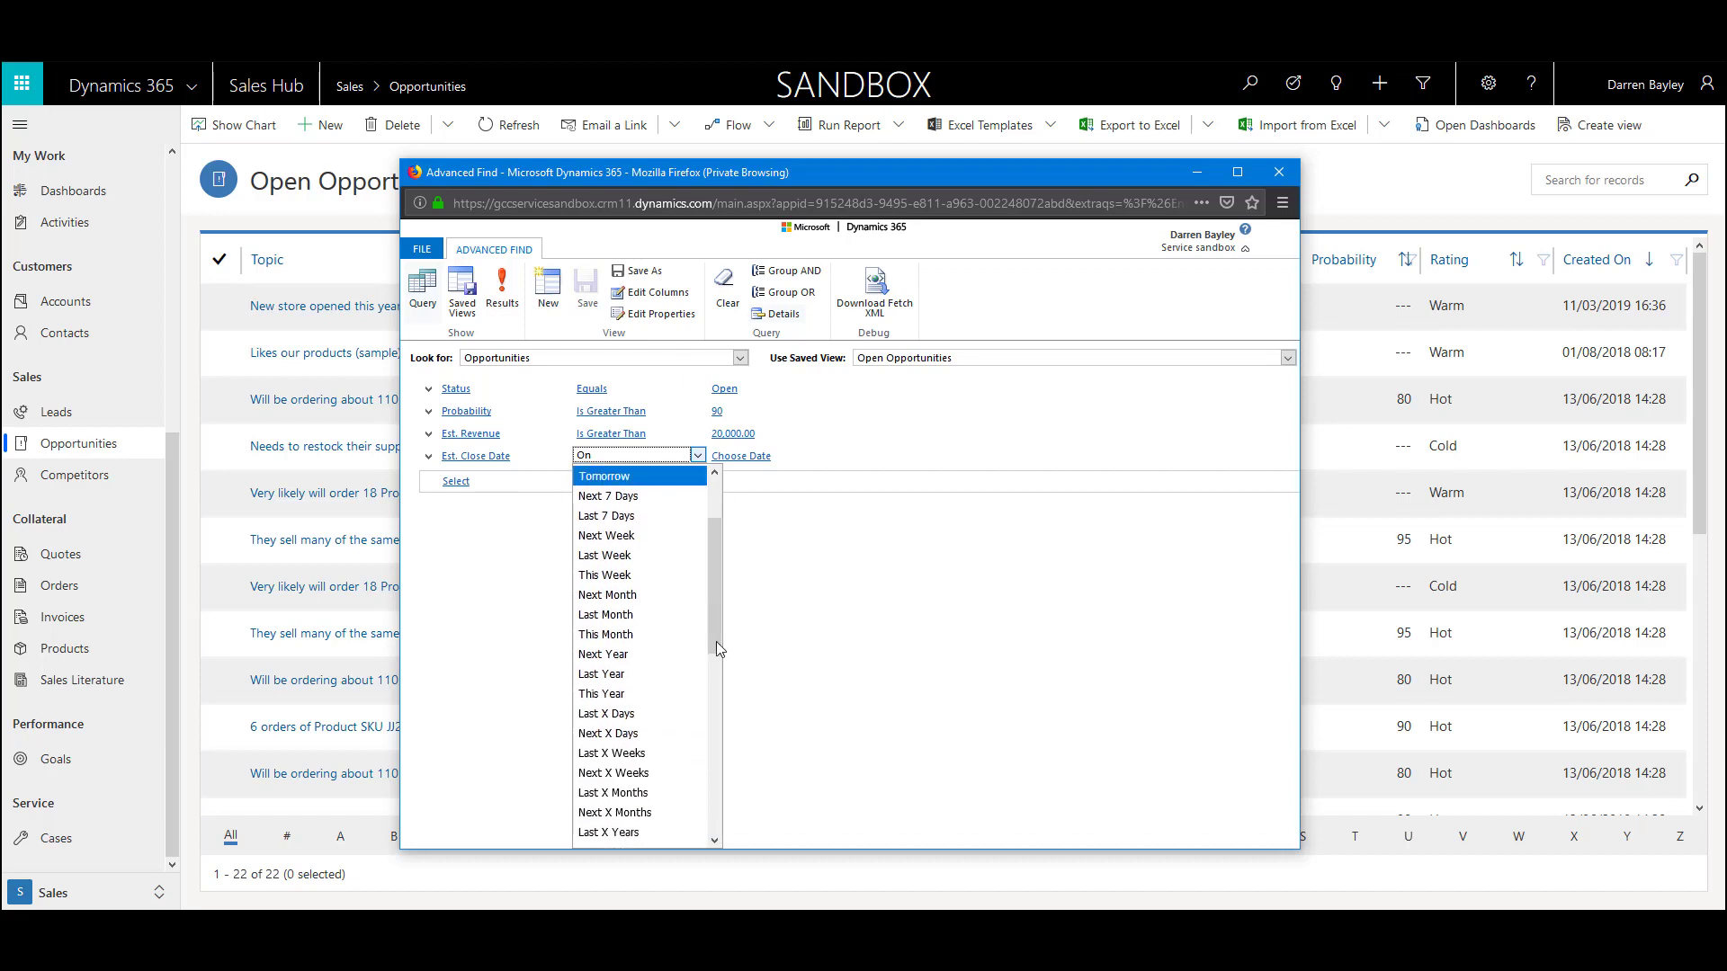
click(665, 812)
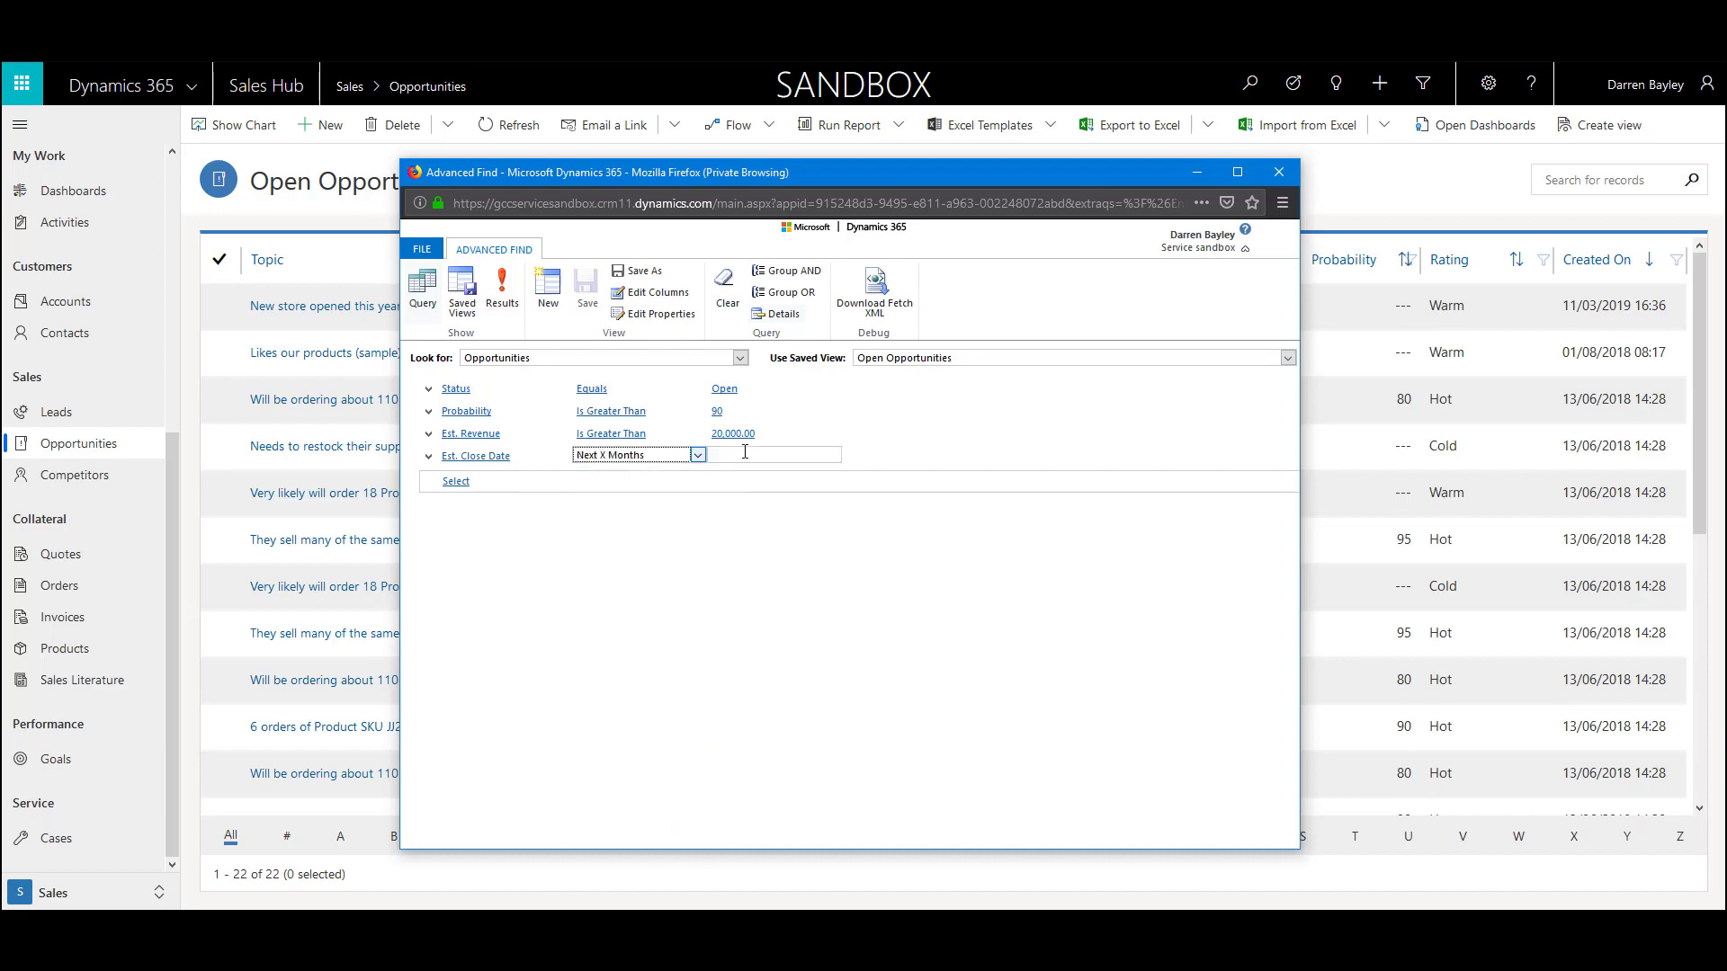
click(745, 452)
Delete the Est. Close Date criterion from the query.
click(428, 457)
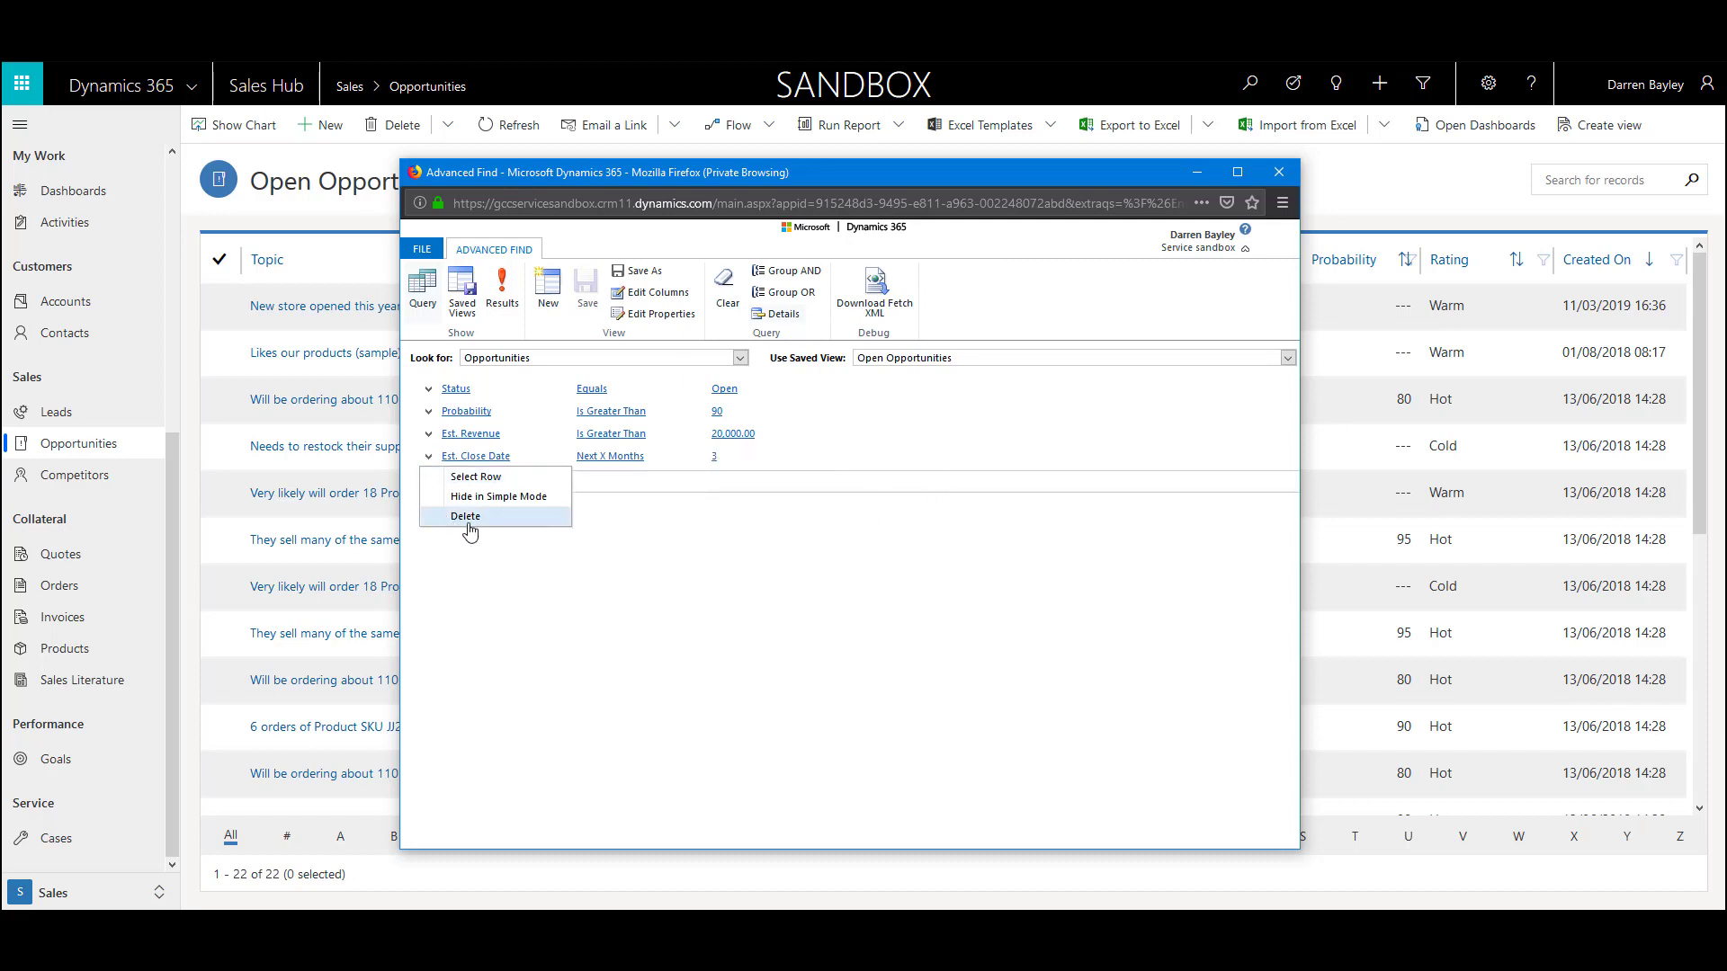
click(497, 519)
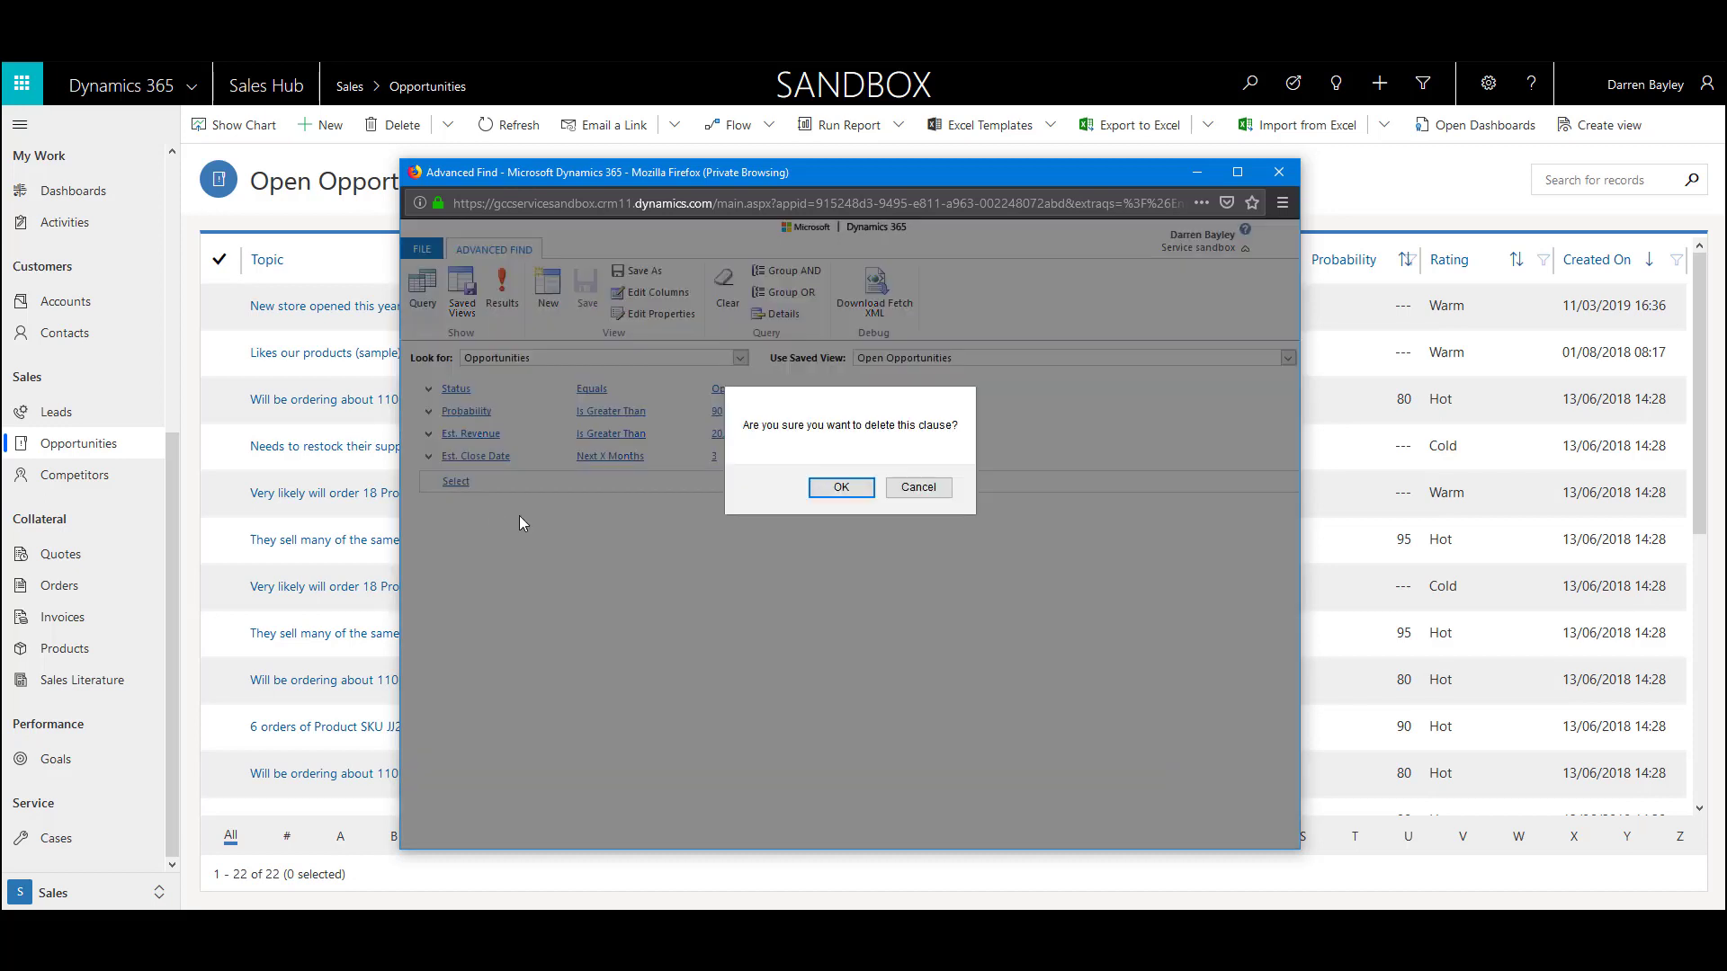
click(846, 490)
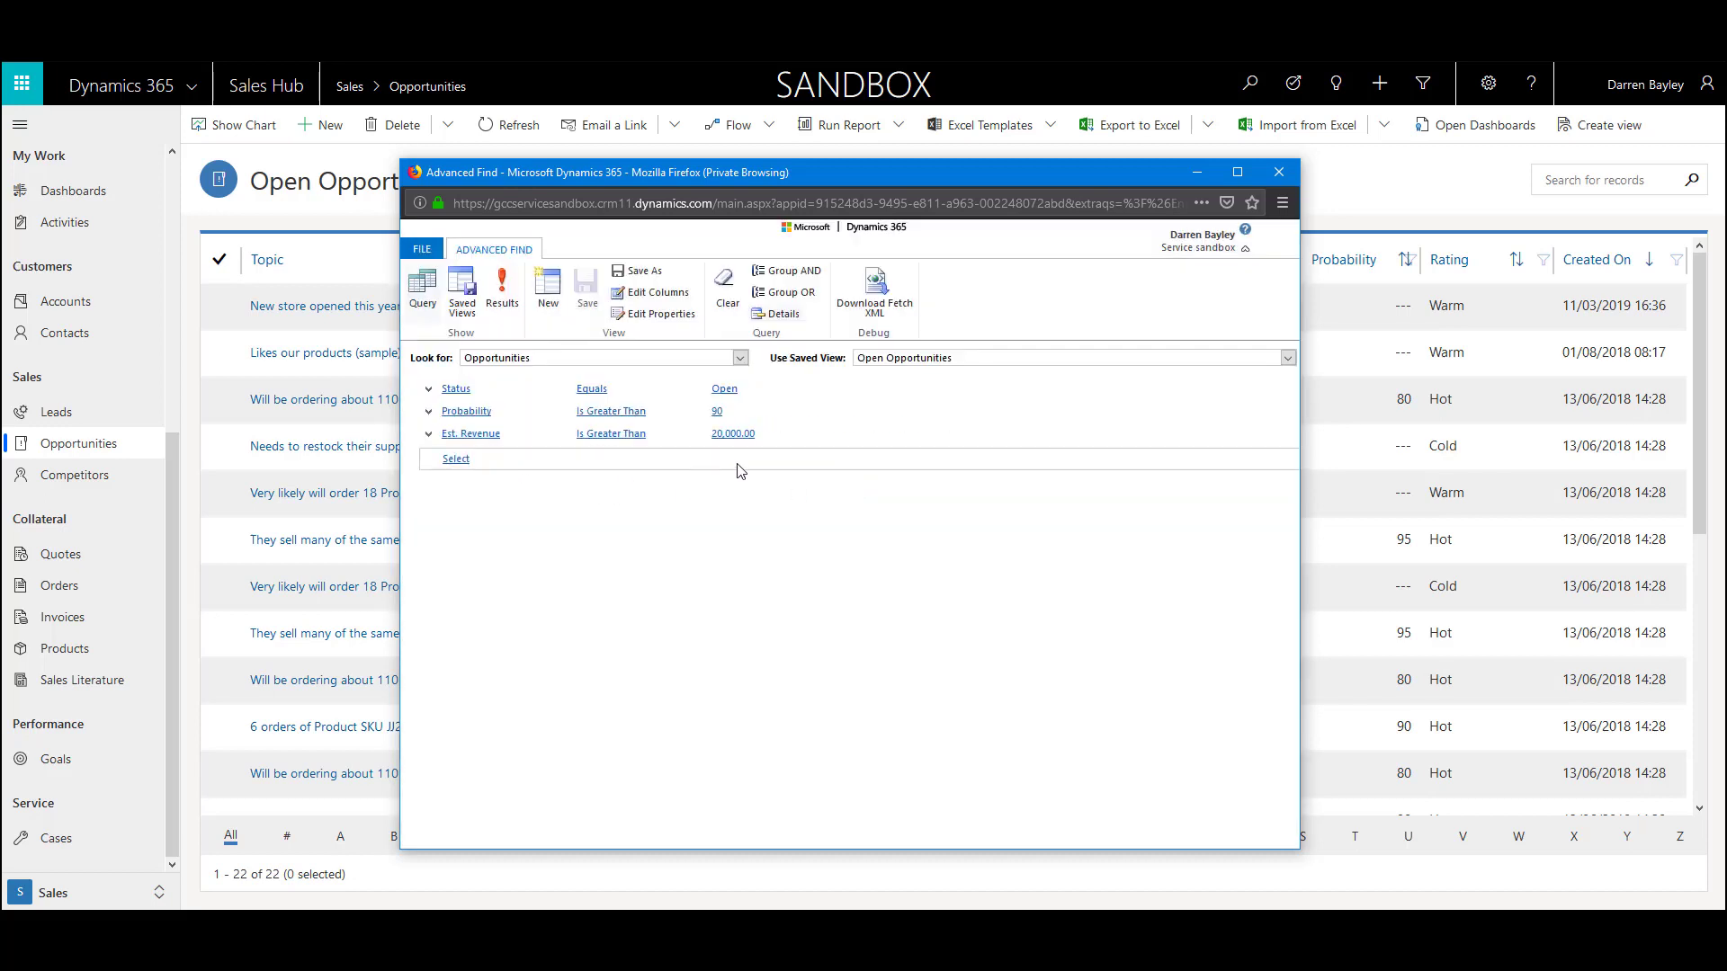
Run the query, look across the columns of the results and return to the criteria.
click(775, 411)
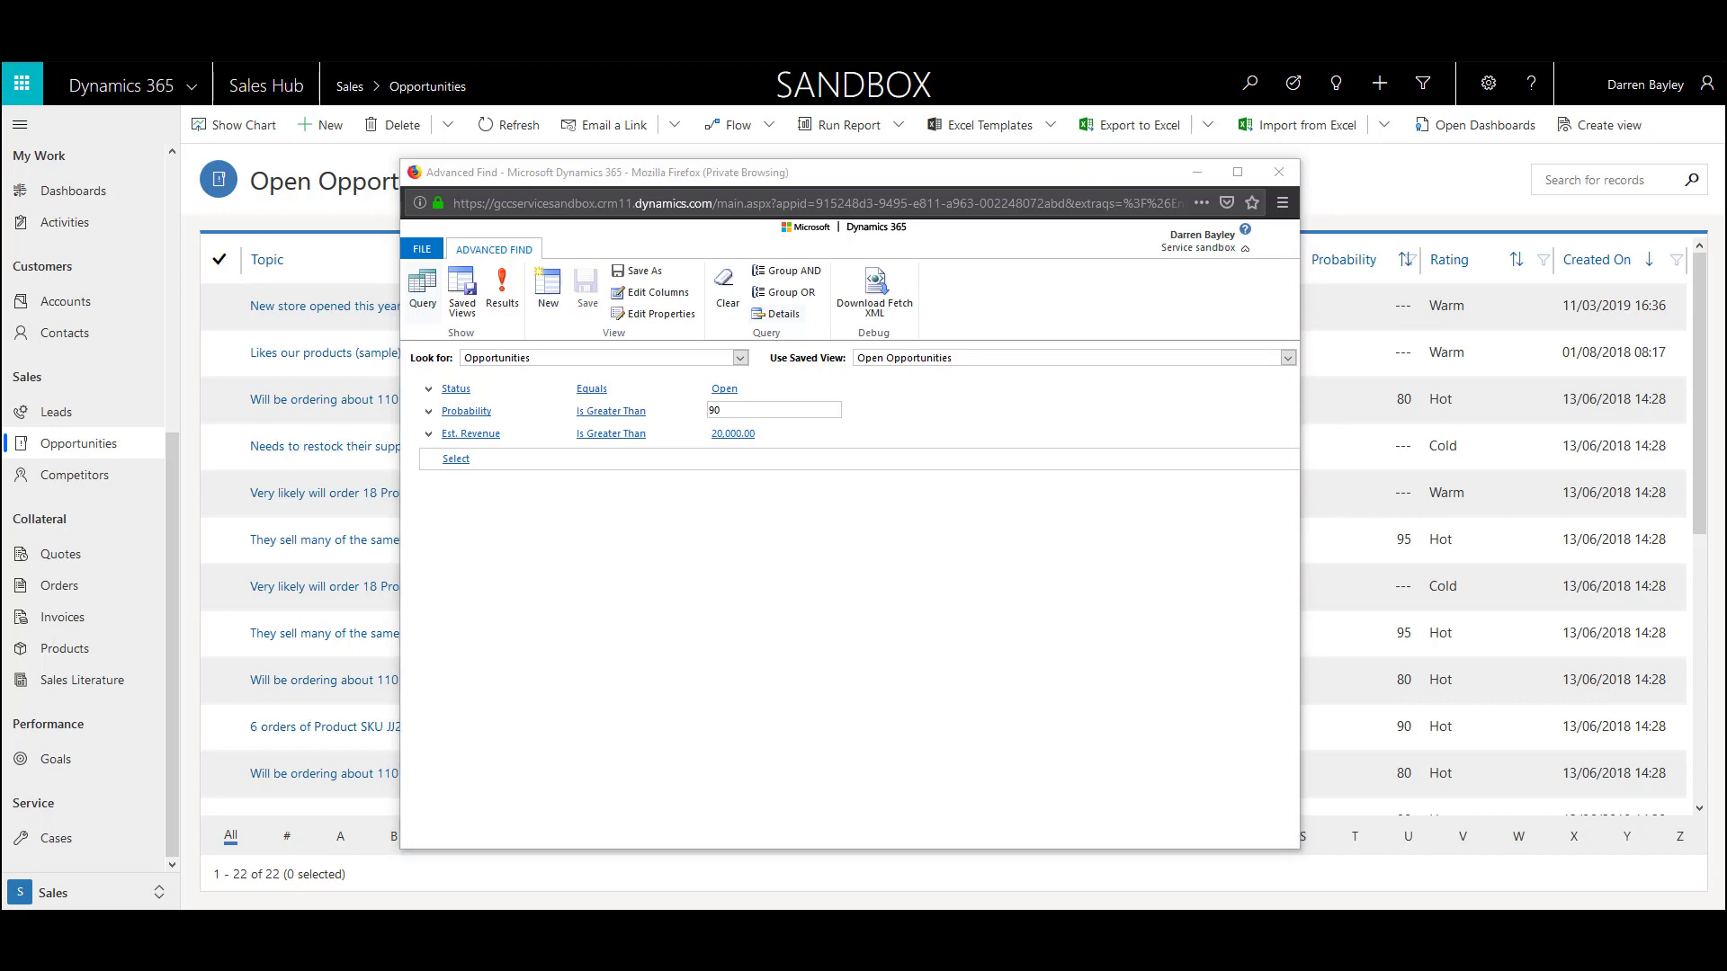
click(509, 300)
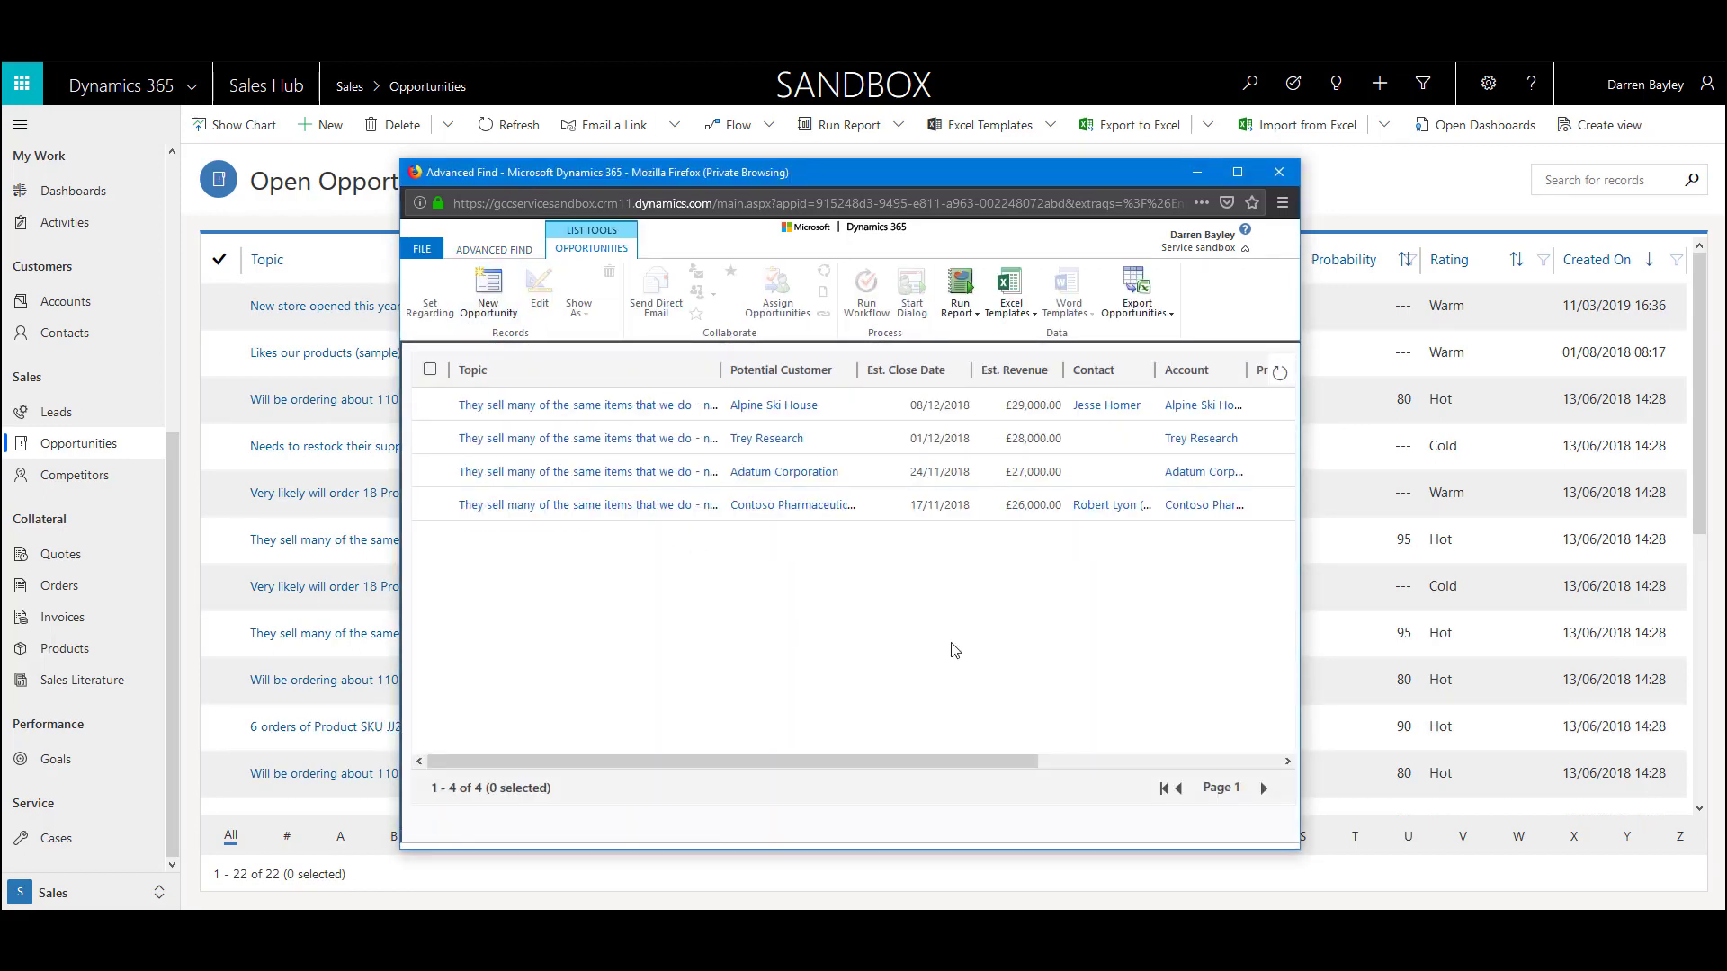
drag(925, 761, 720, 770)
click(497, 252)
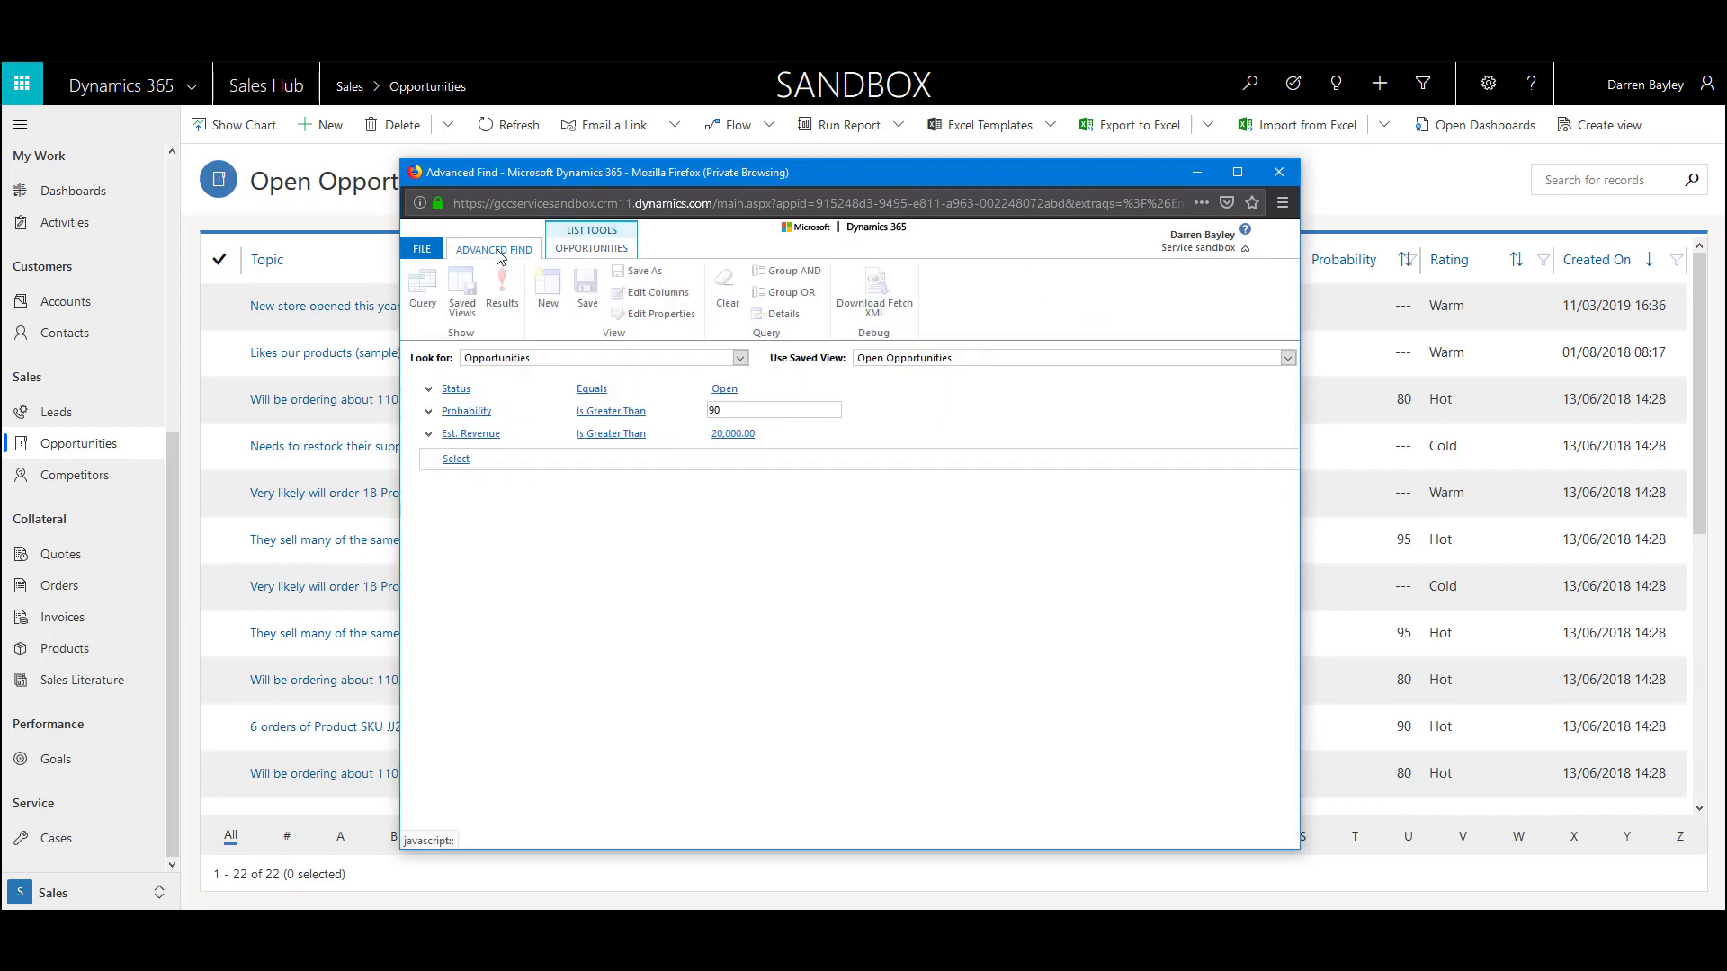
Edit the view's columns and move the Potential Customer column ahead of Topic.
click(645, 297)
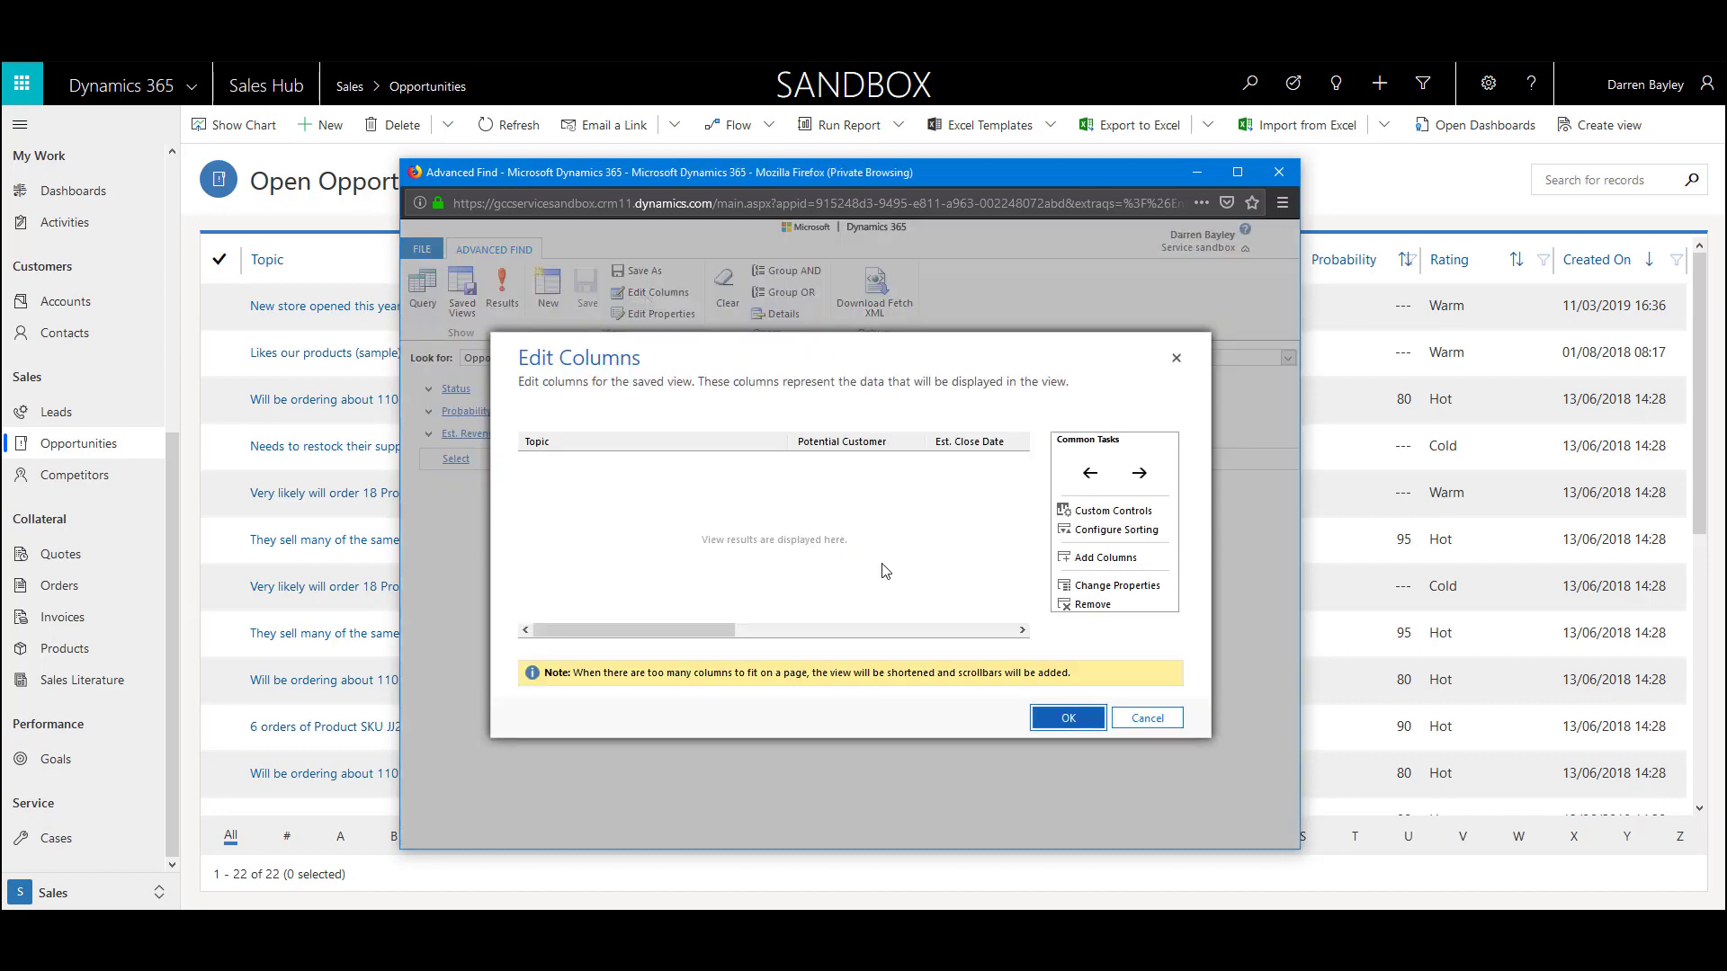
click(853, 451)
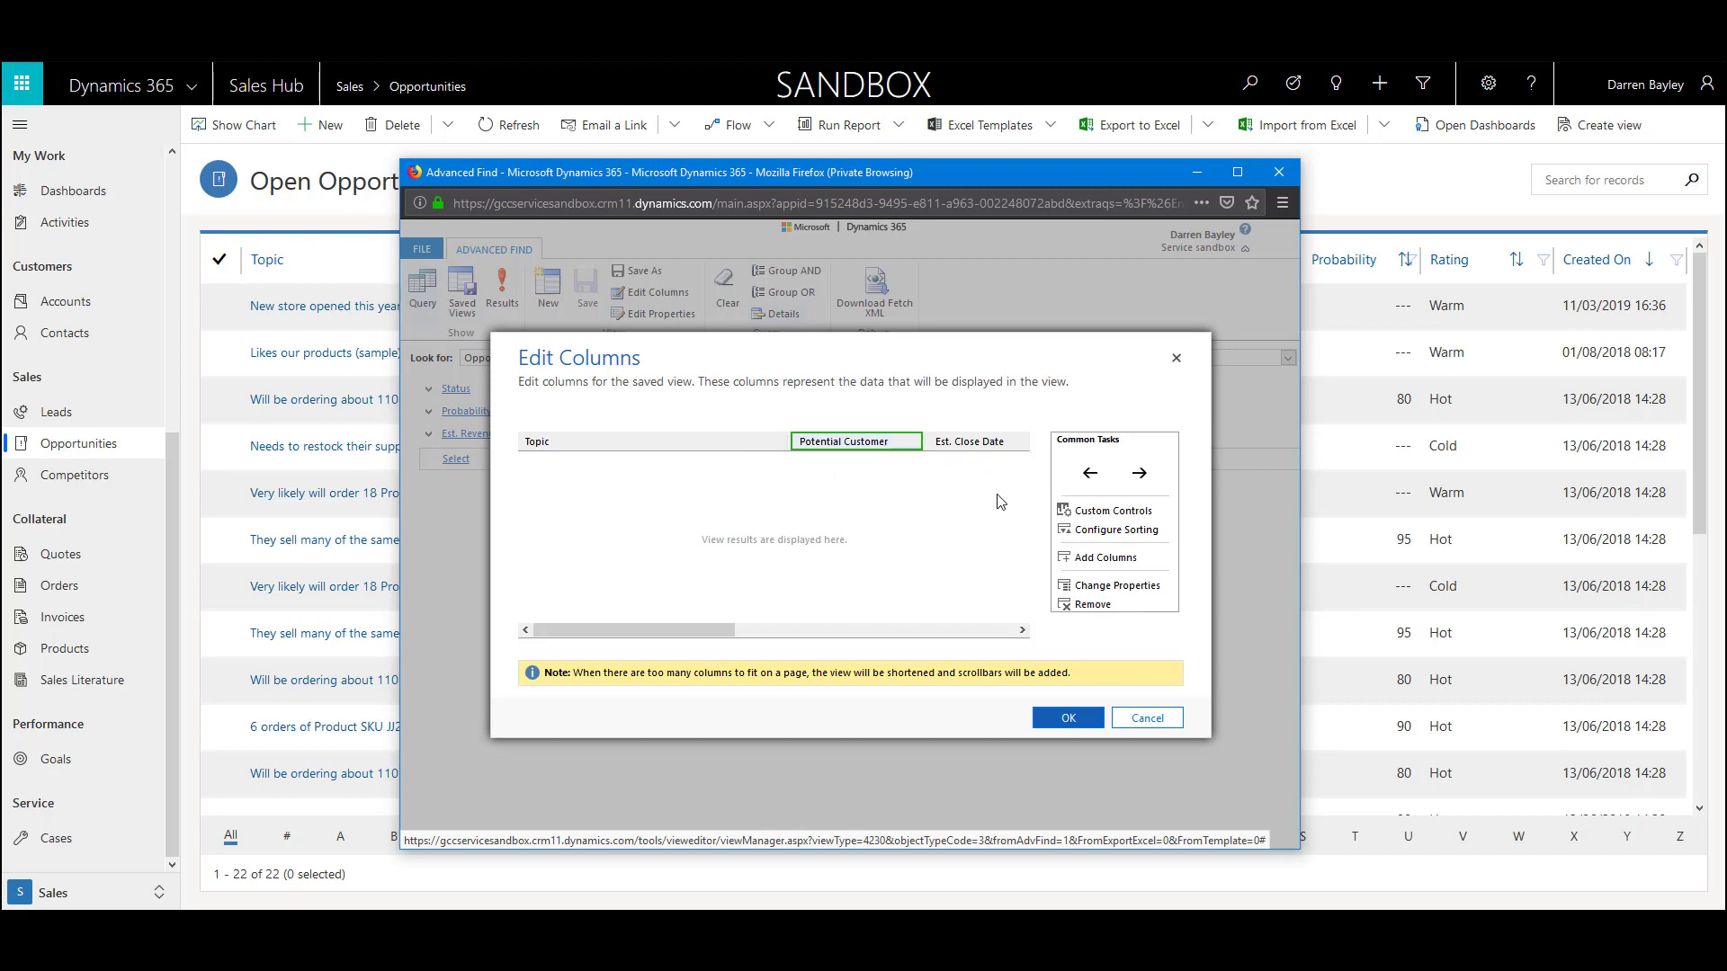
click(1090, 473)
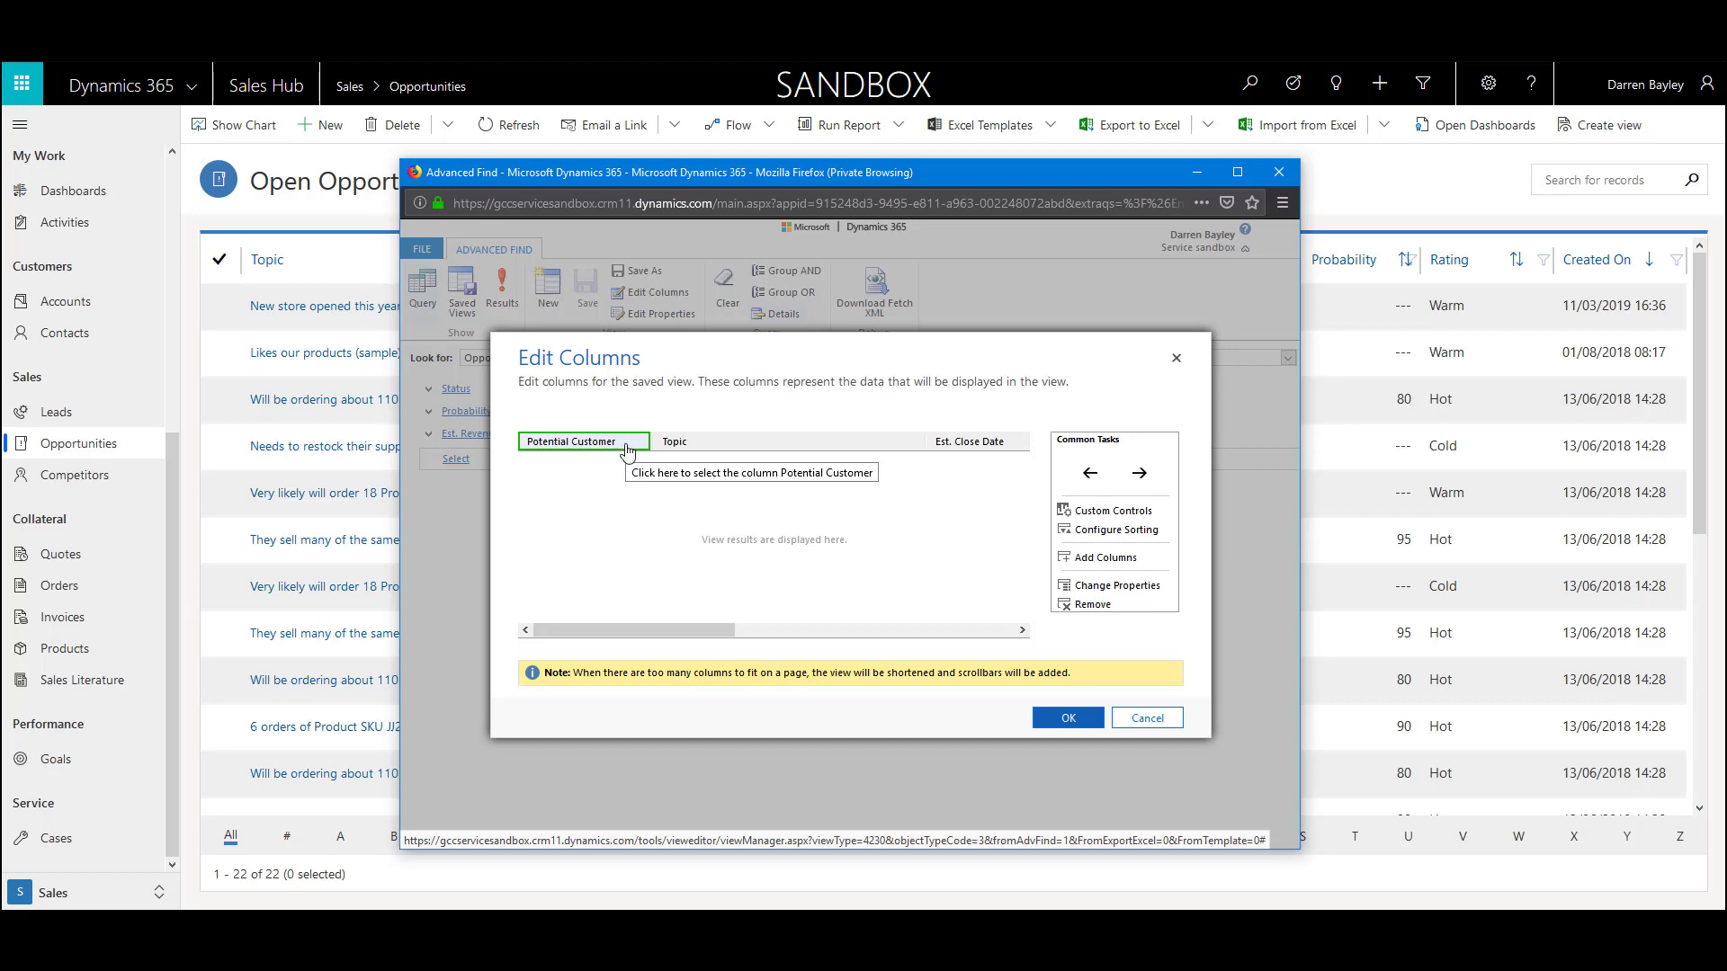
Set the widths of the Potential Customer and Topic columns to 200px each.
click(1115, 586)
click(969, 681)
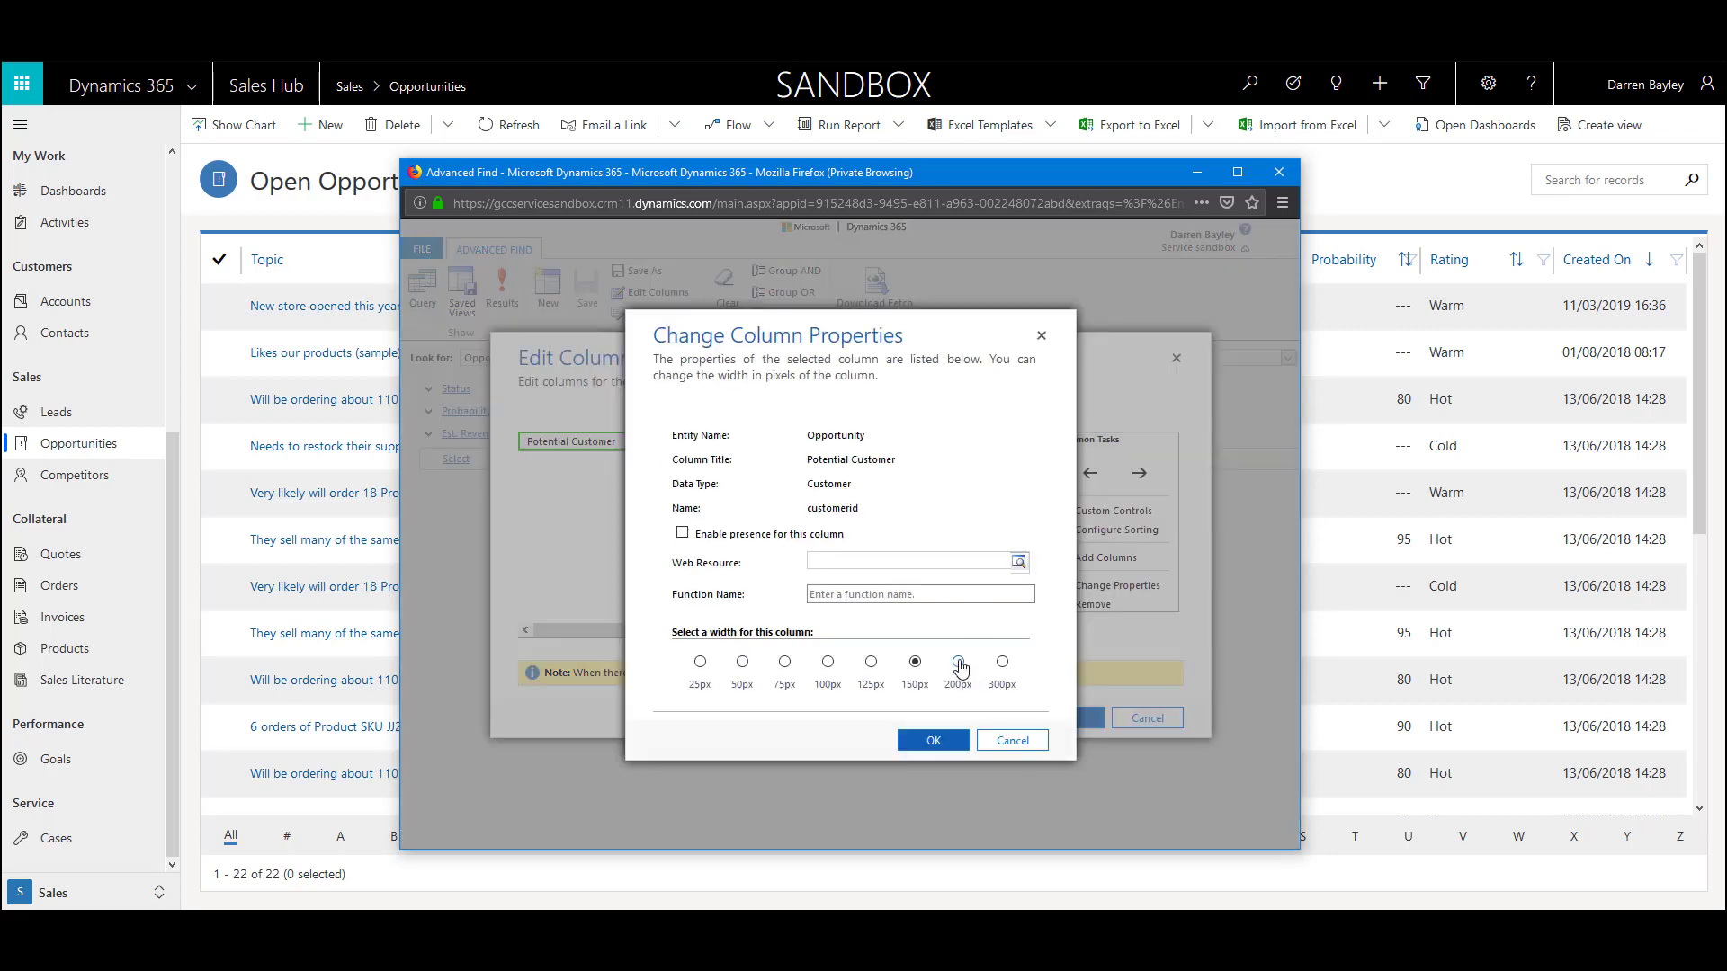
click(954, 743)
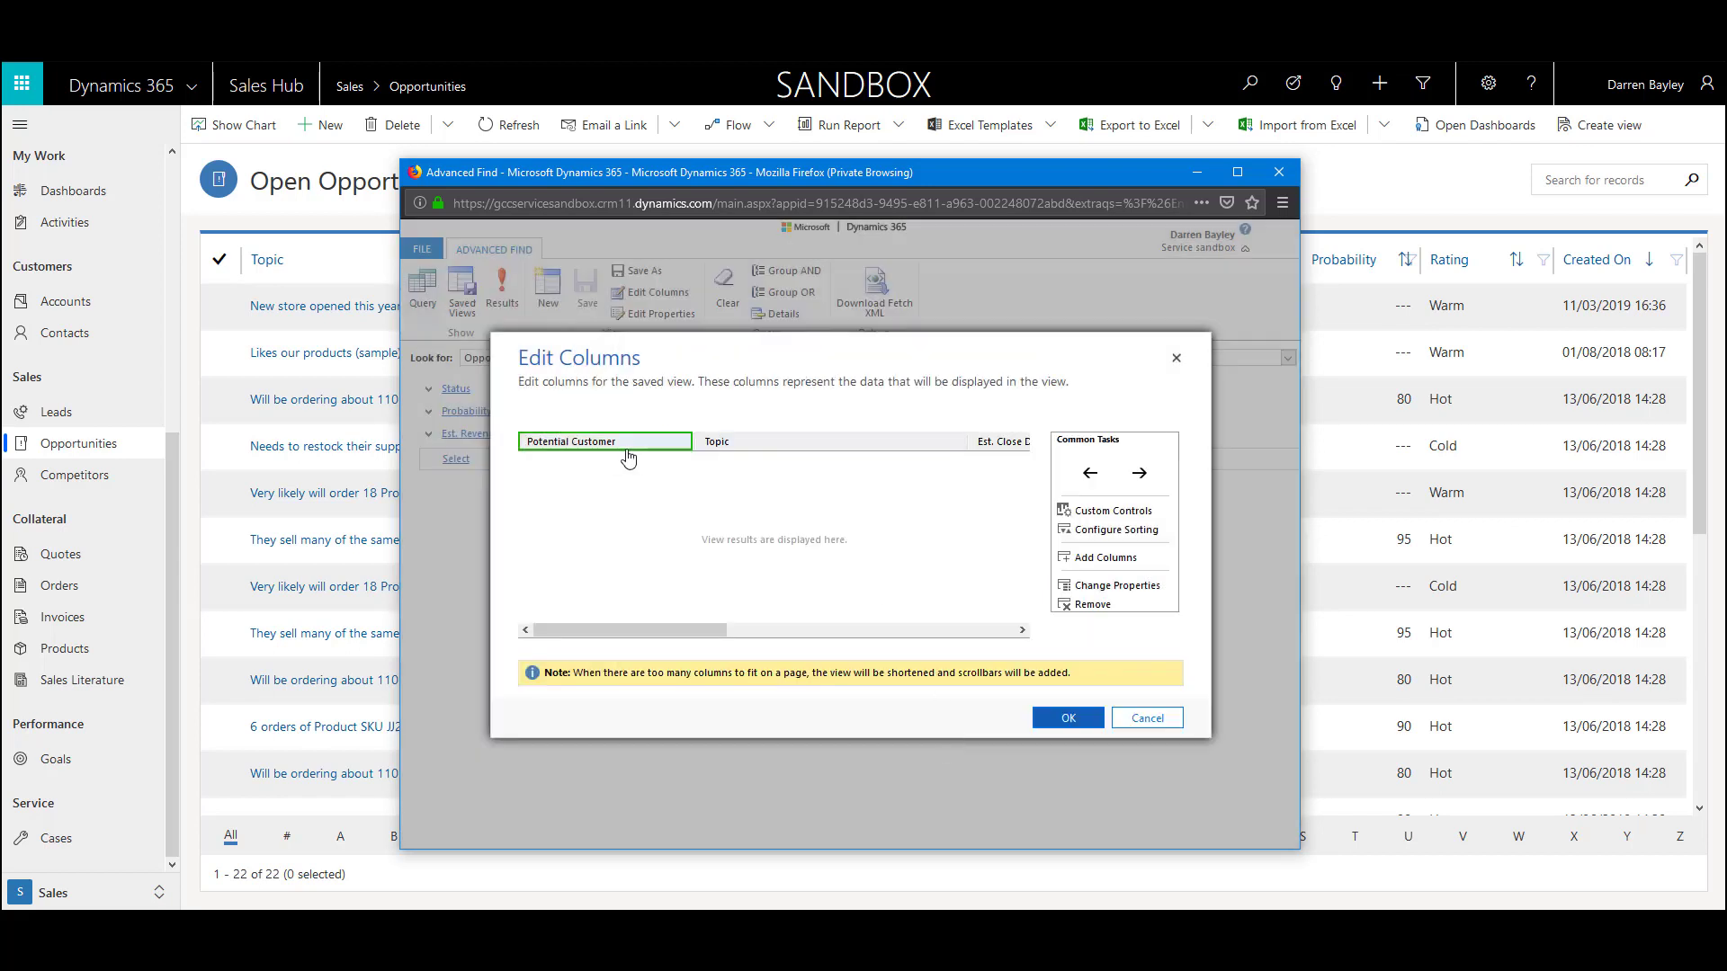
double_click(837, 450)
click(957, 637)
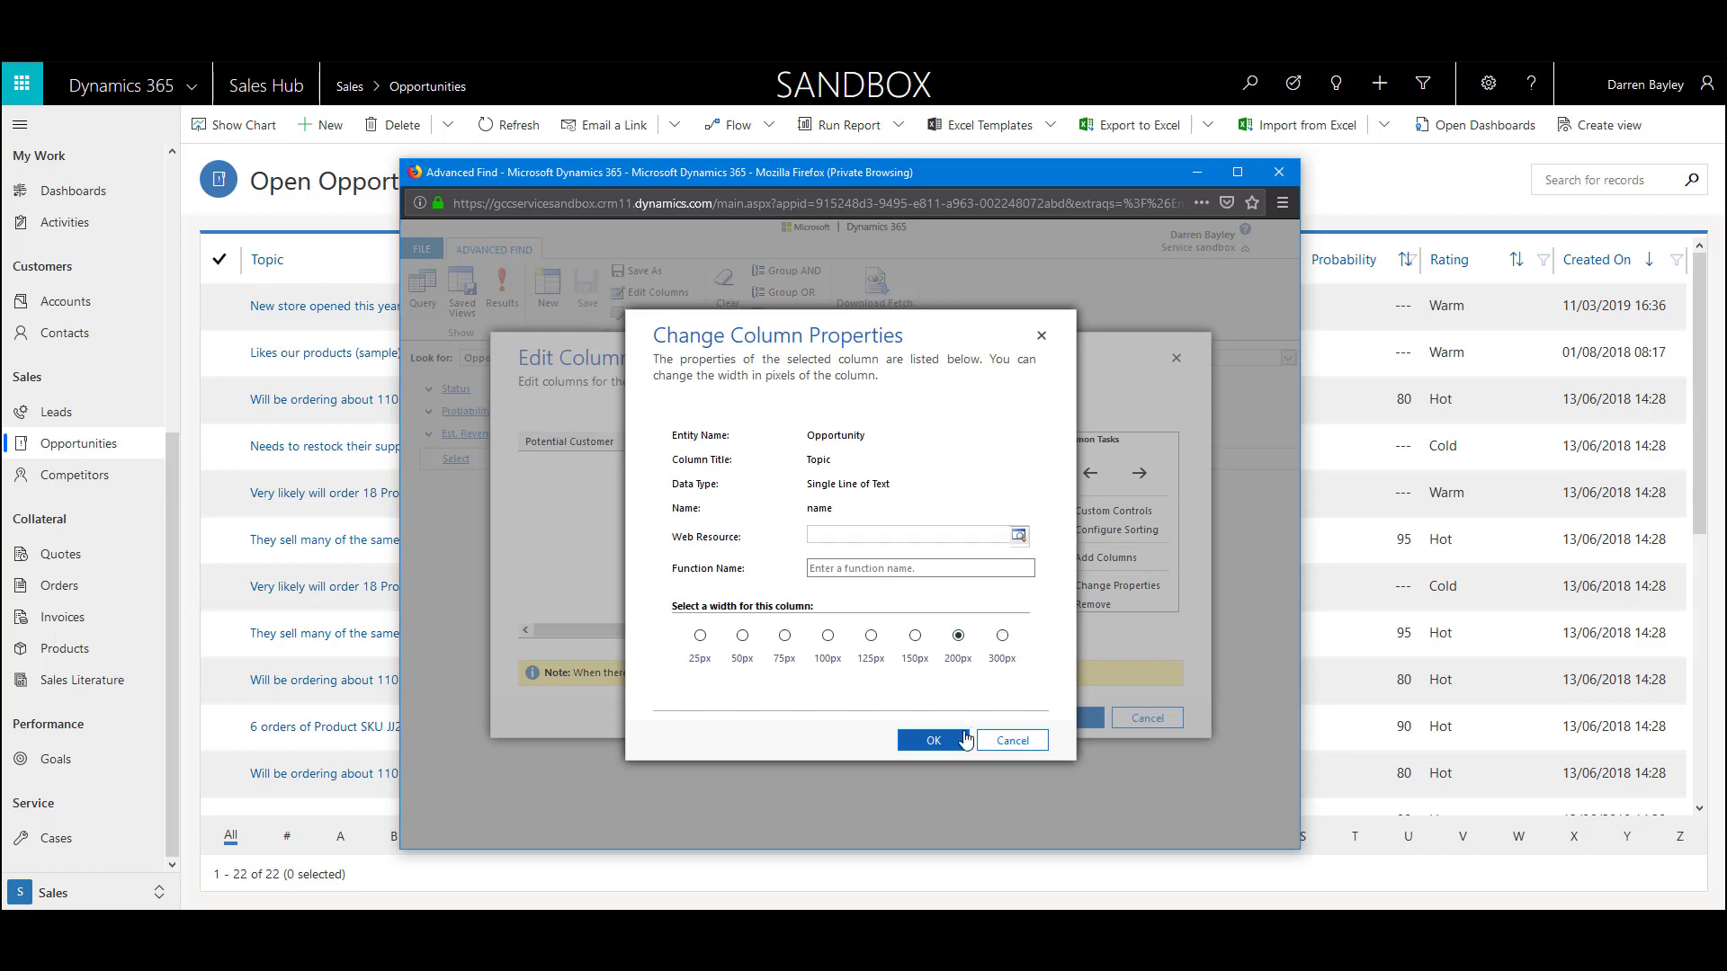
click(946, 741)
drag(708, 627, 667, 635)
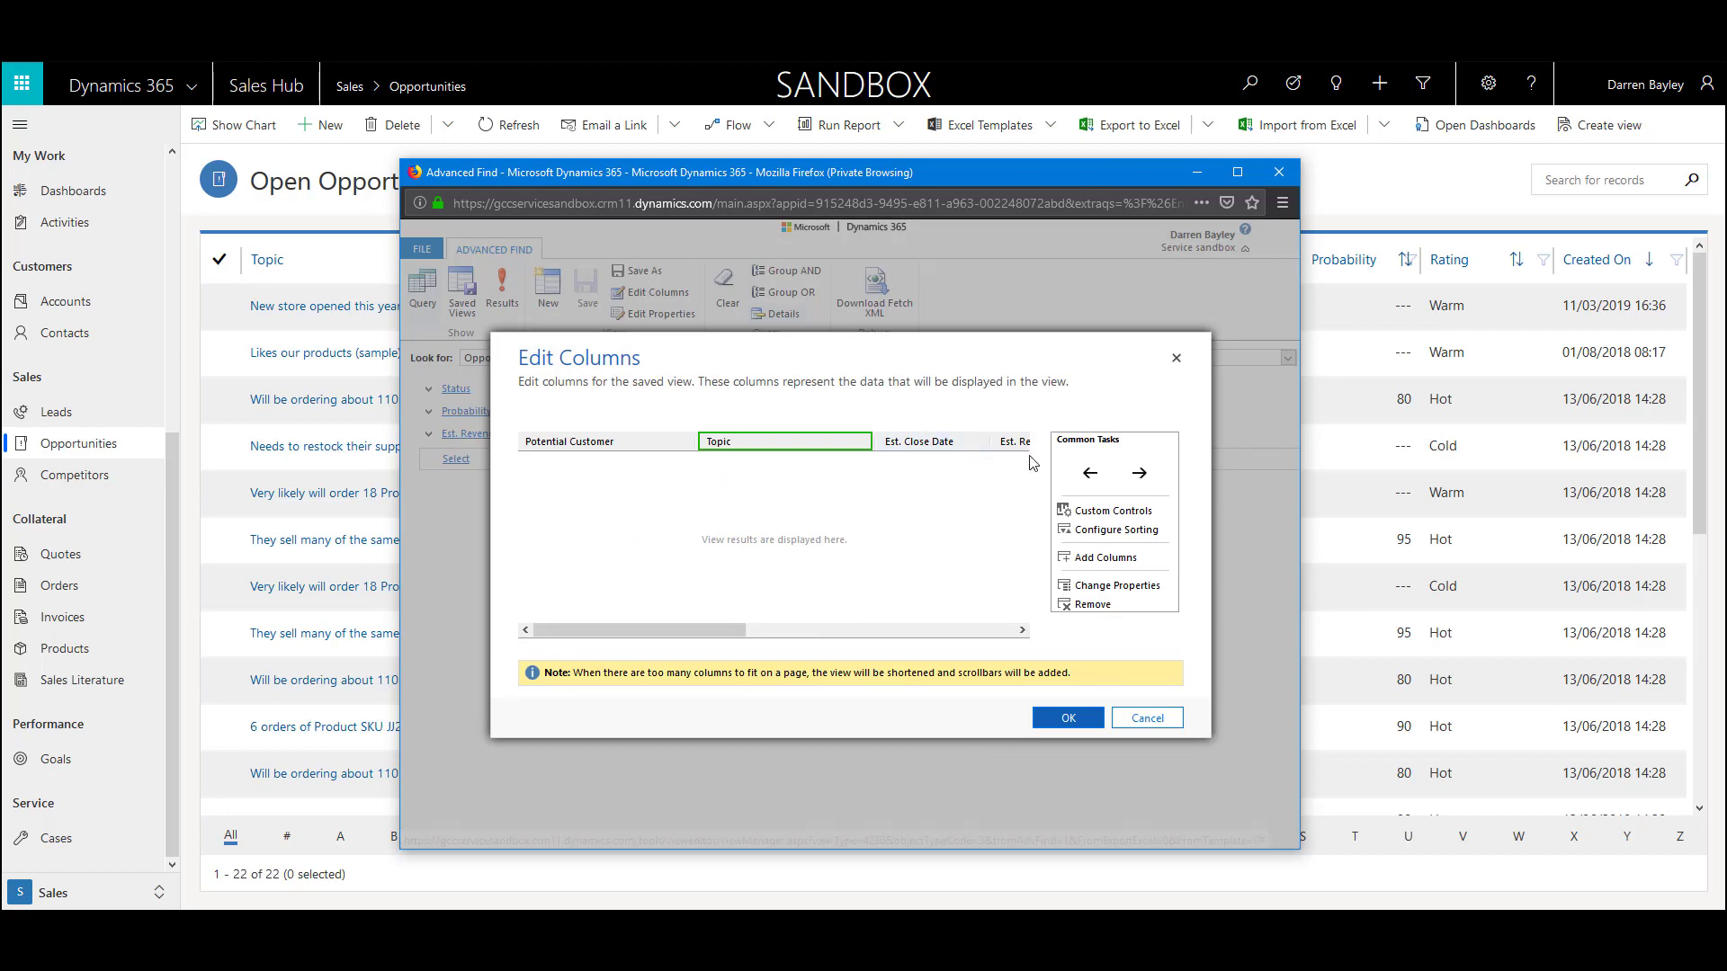
Configure the default sort order by Est. Close Date ascending and then by Est. Revenue ascending.
click(1115, 530)
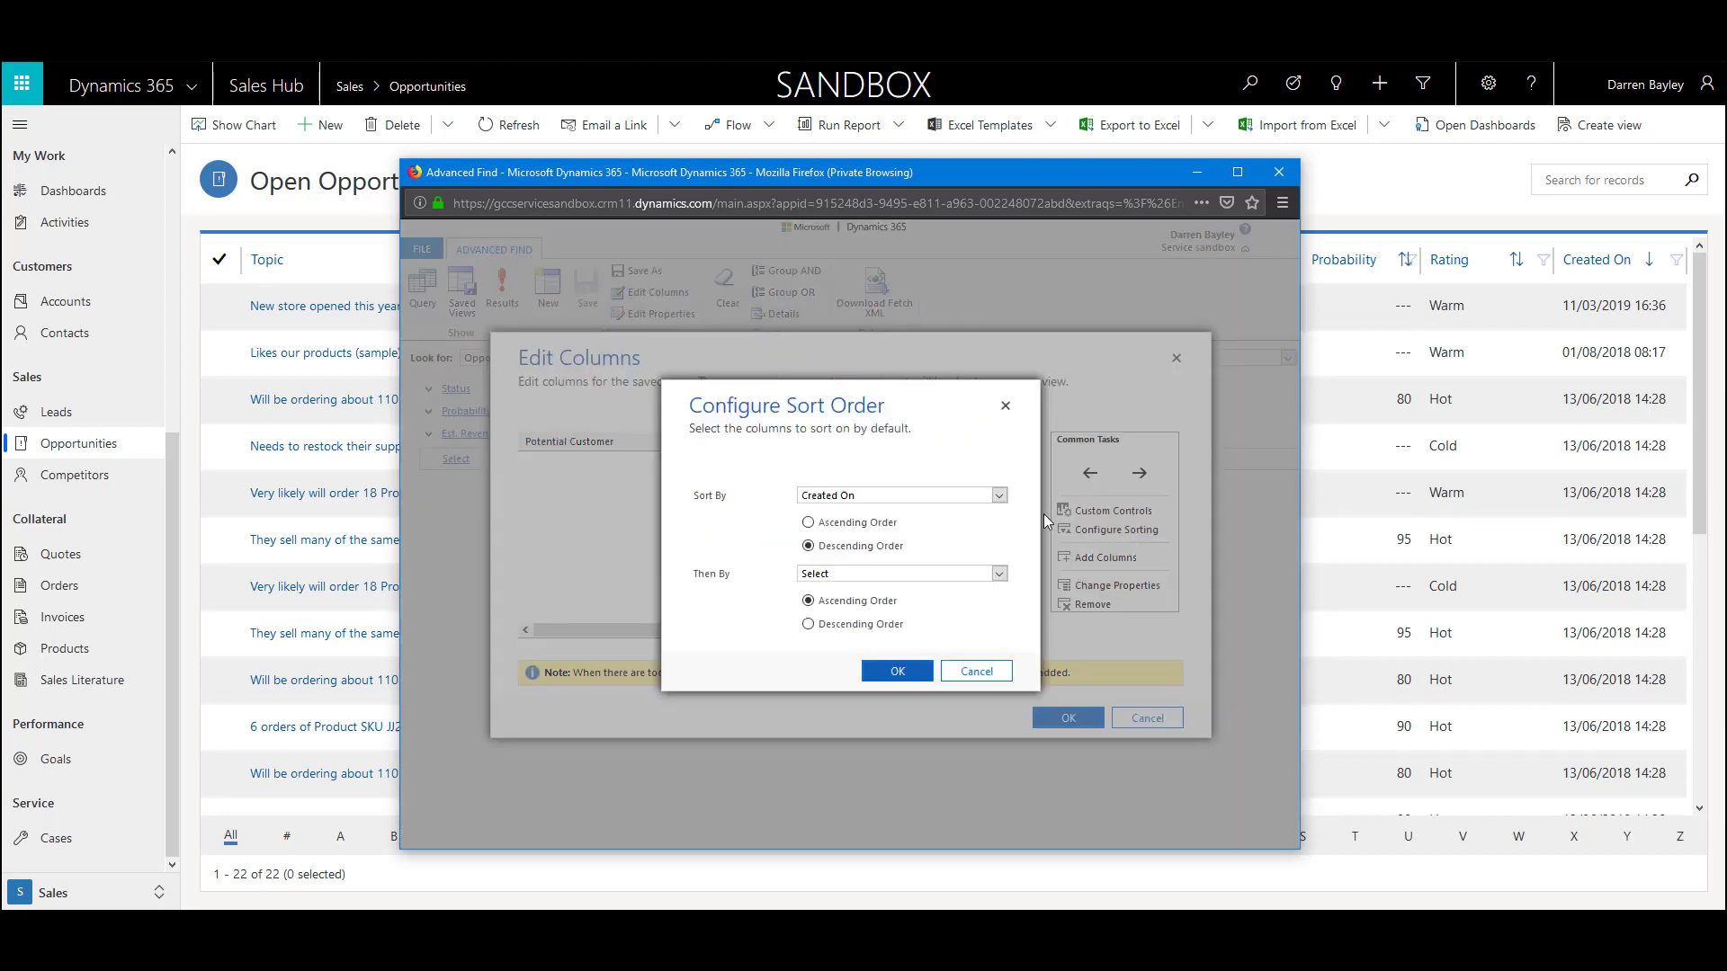
click(877, 497)
click(877, 553)
click(850, 530)
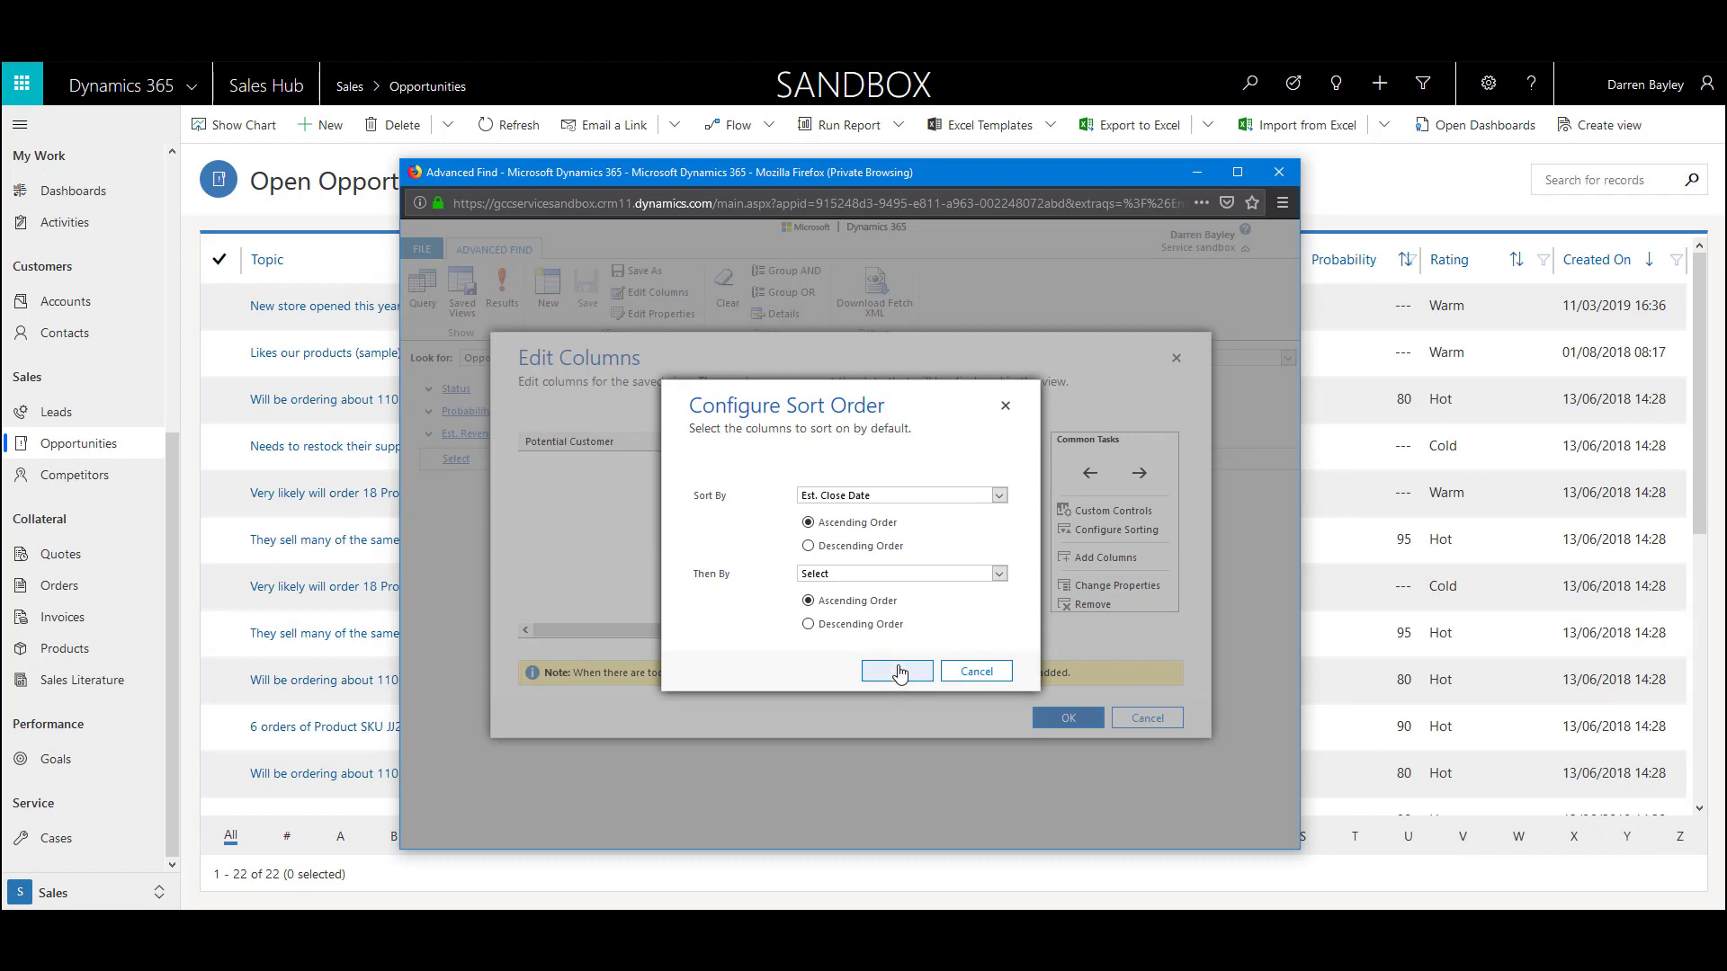
click(882, 576)
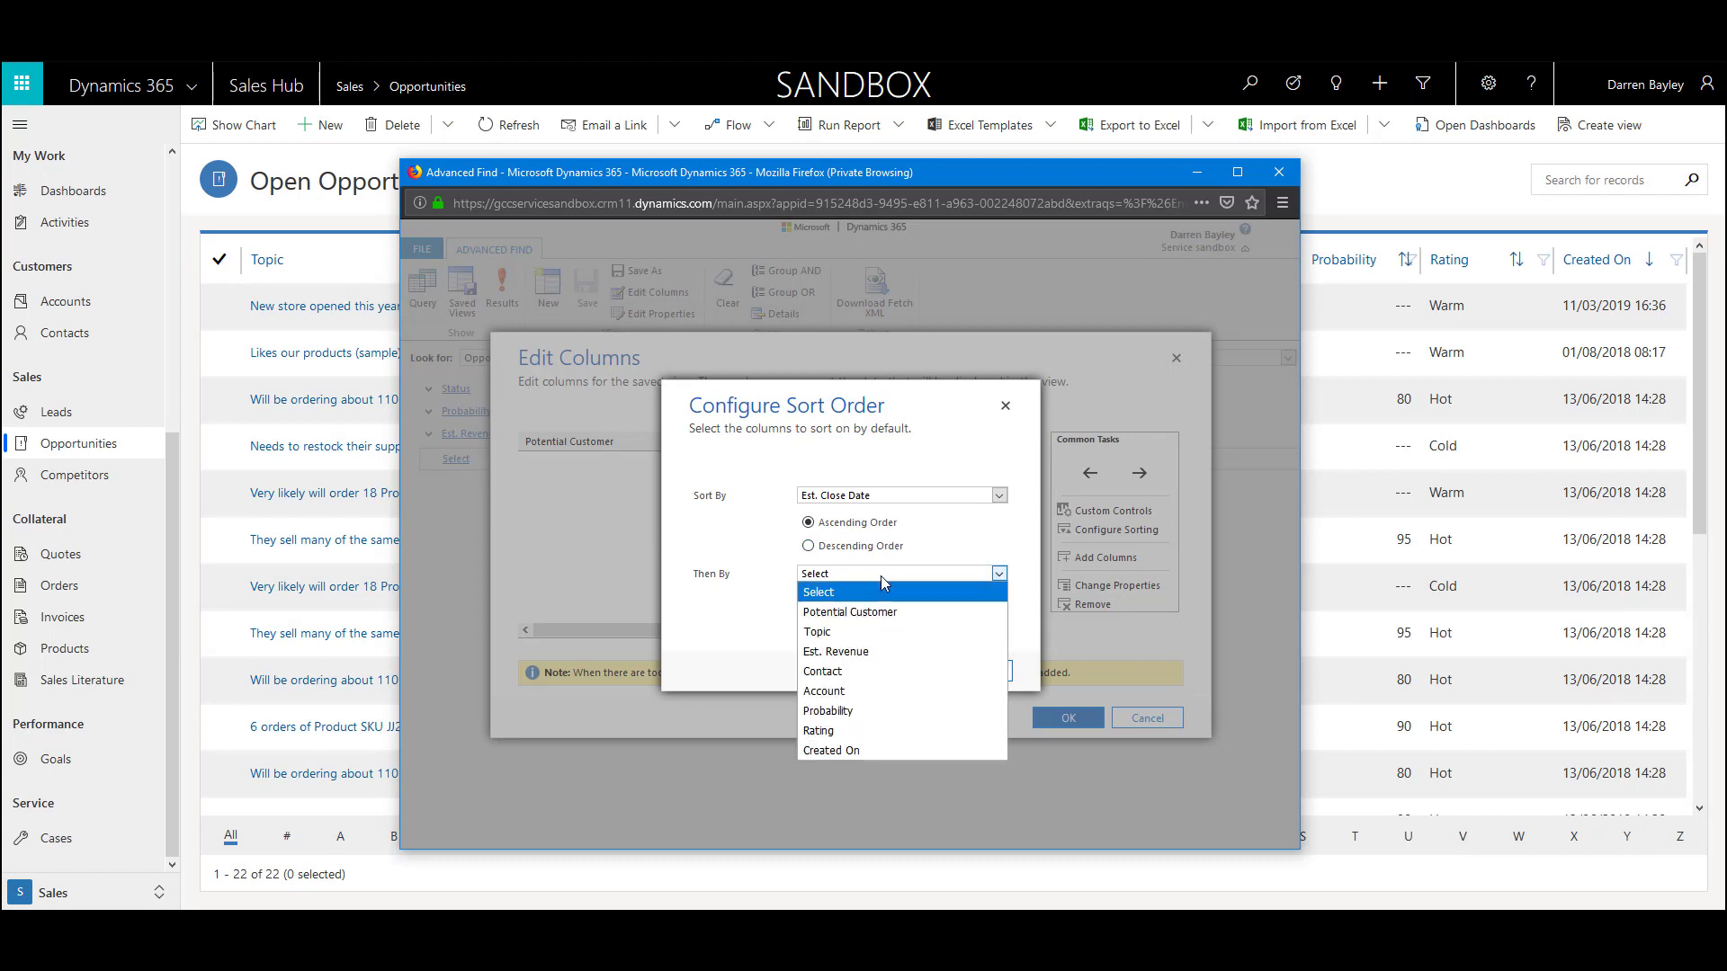
click(880, 653)
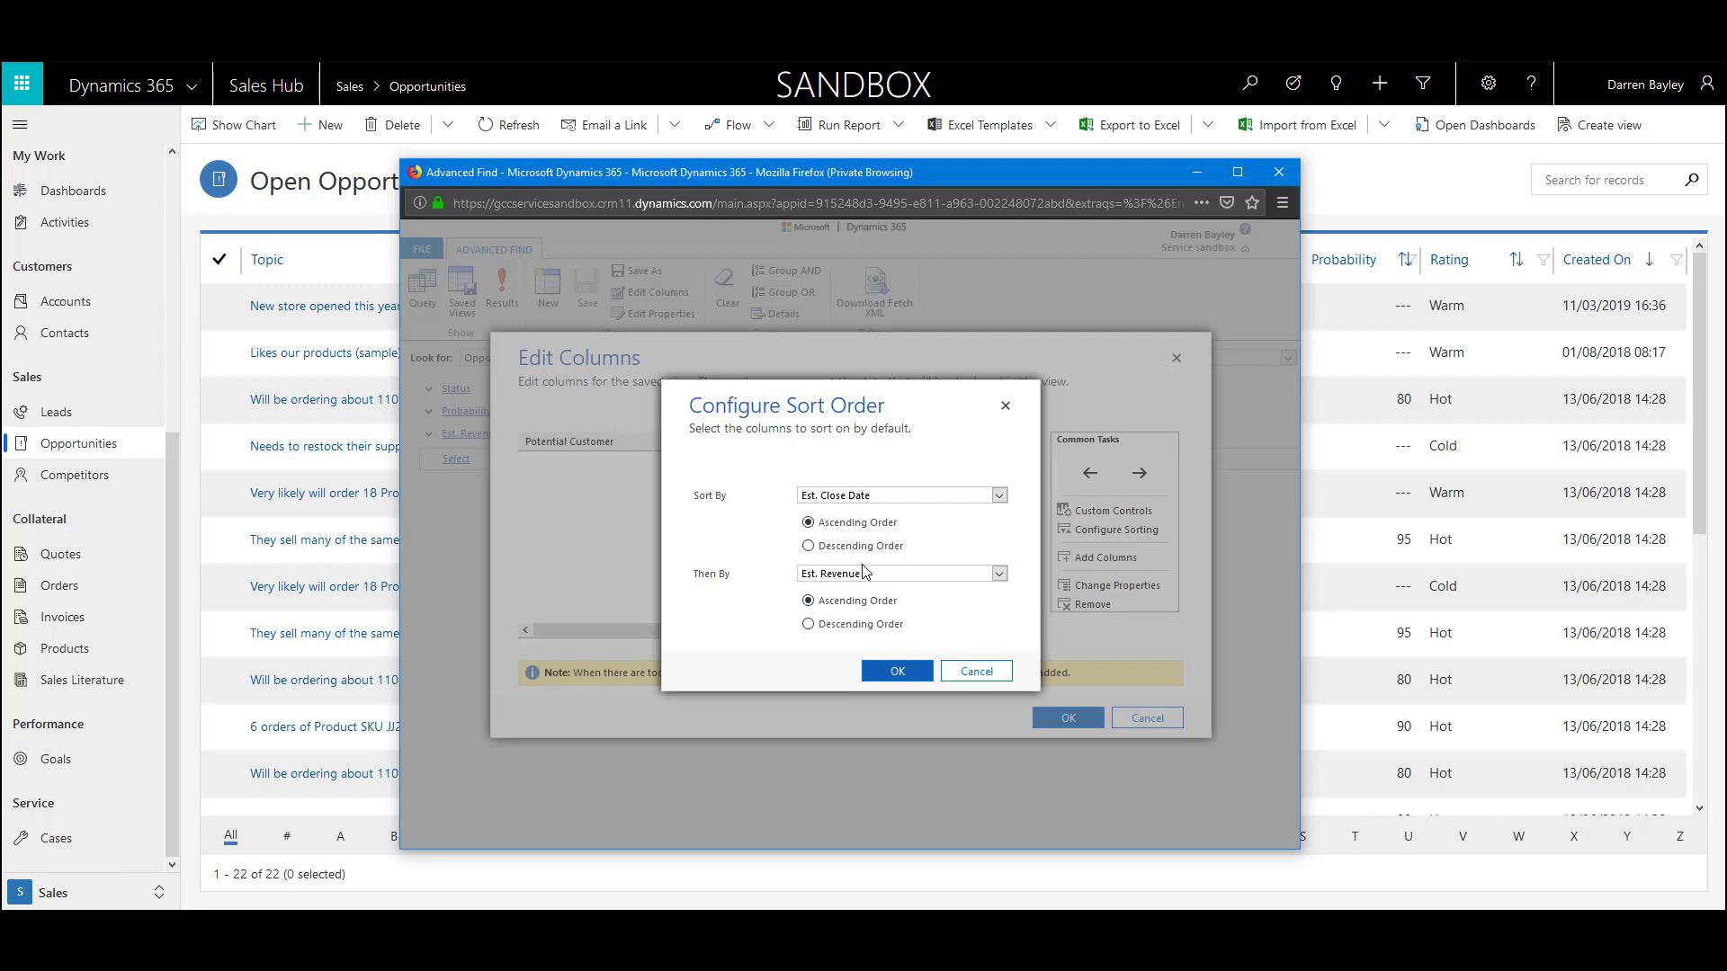
click(898, 671)
Remove the Contact and Account columns from the view.
drag(726, 628, 946, 631)
click(696, 452)
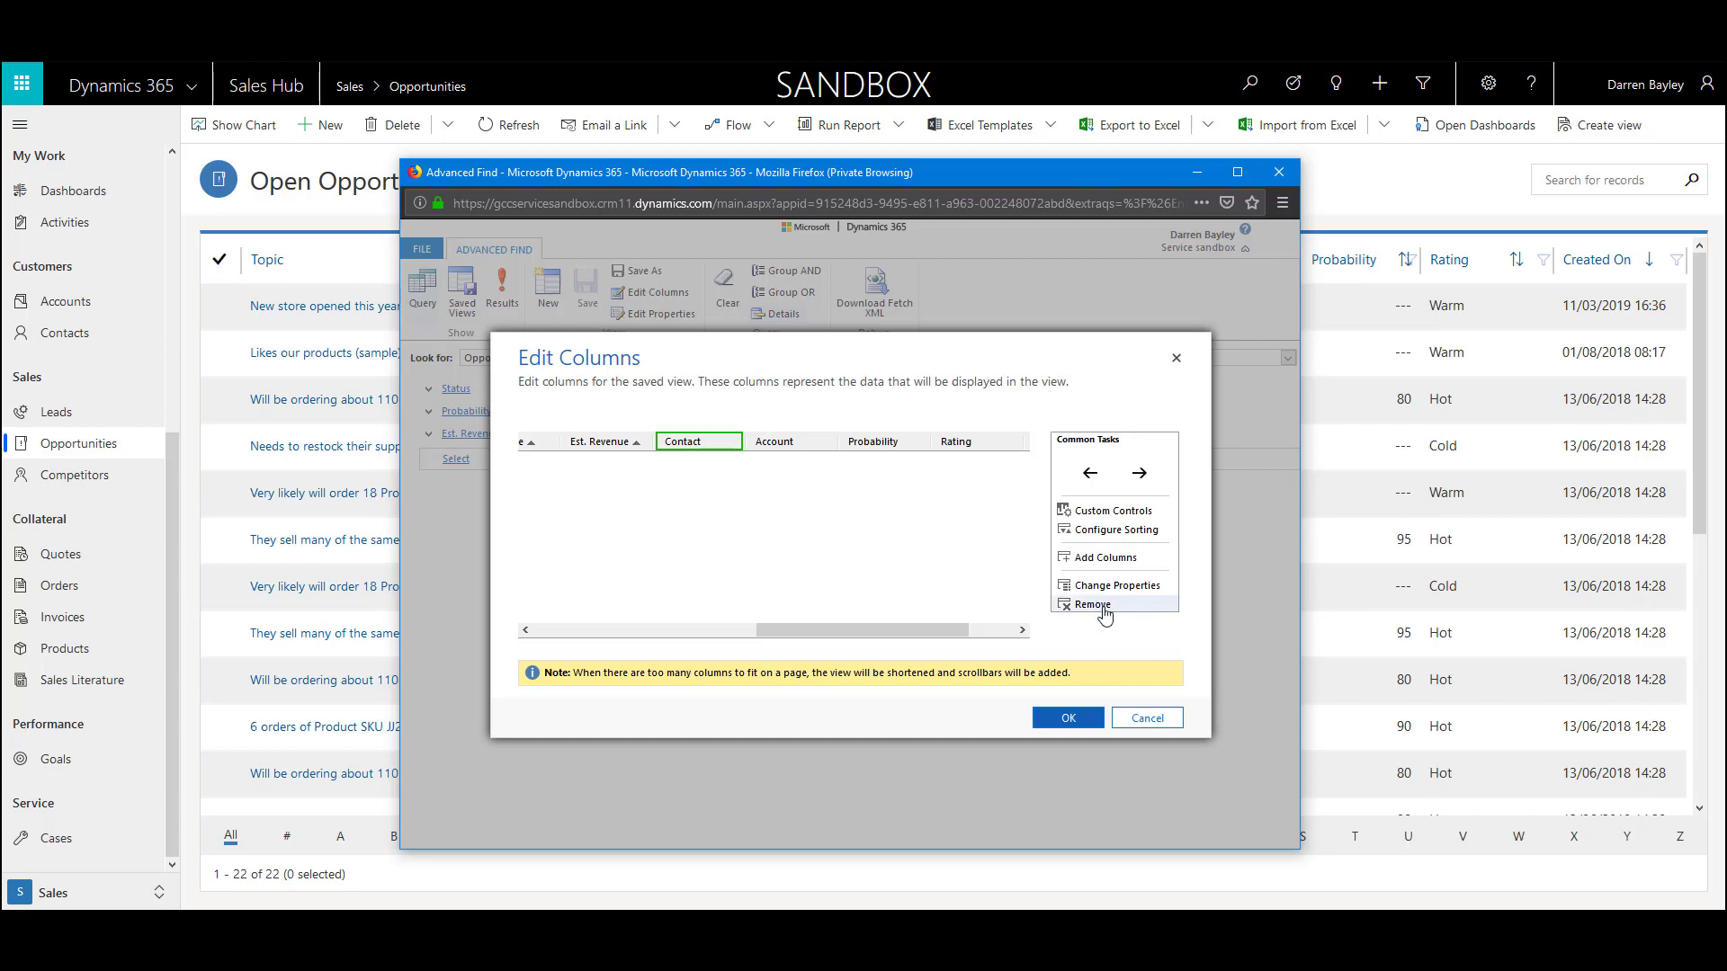
click(1099, 605)
click(828, 490)
click(717, 453)
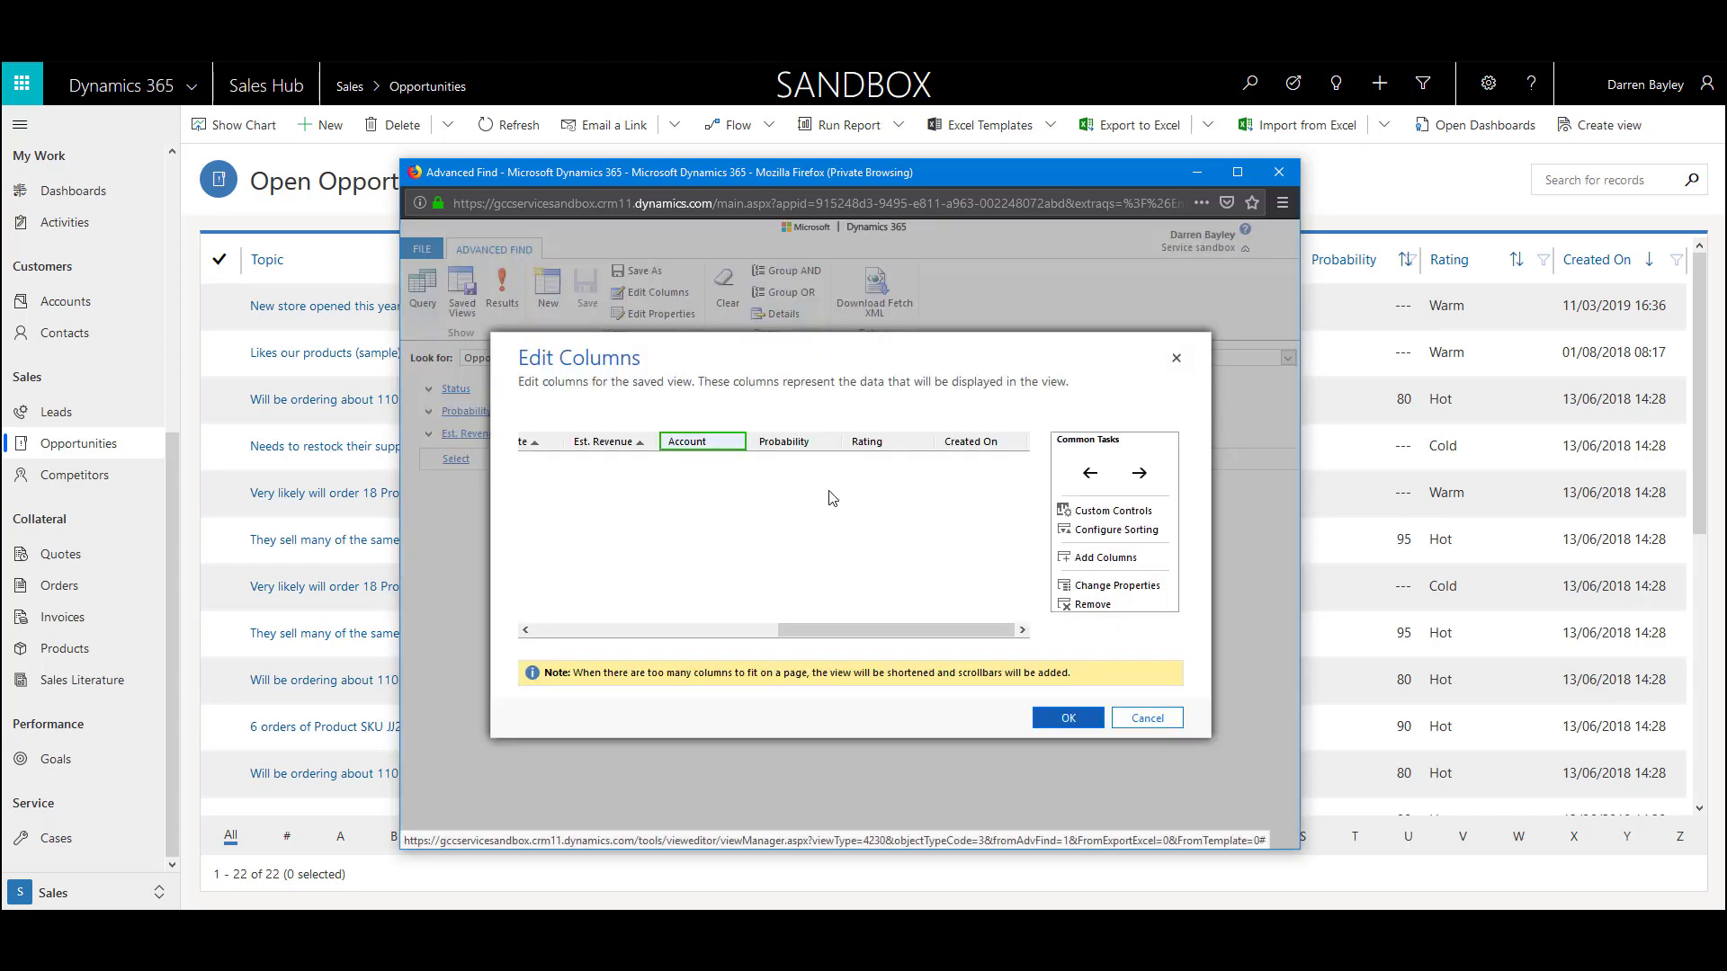
click(1099, 605)
click(865, 490)
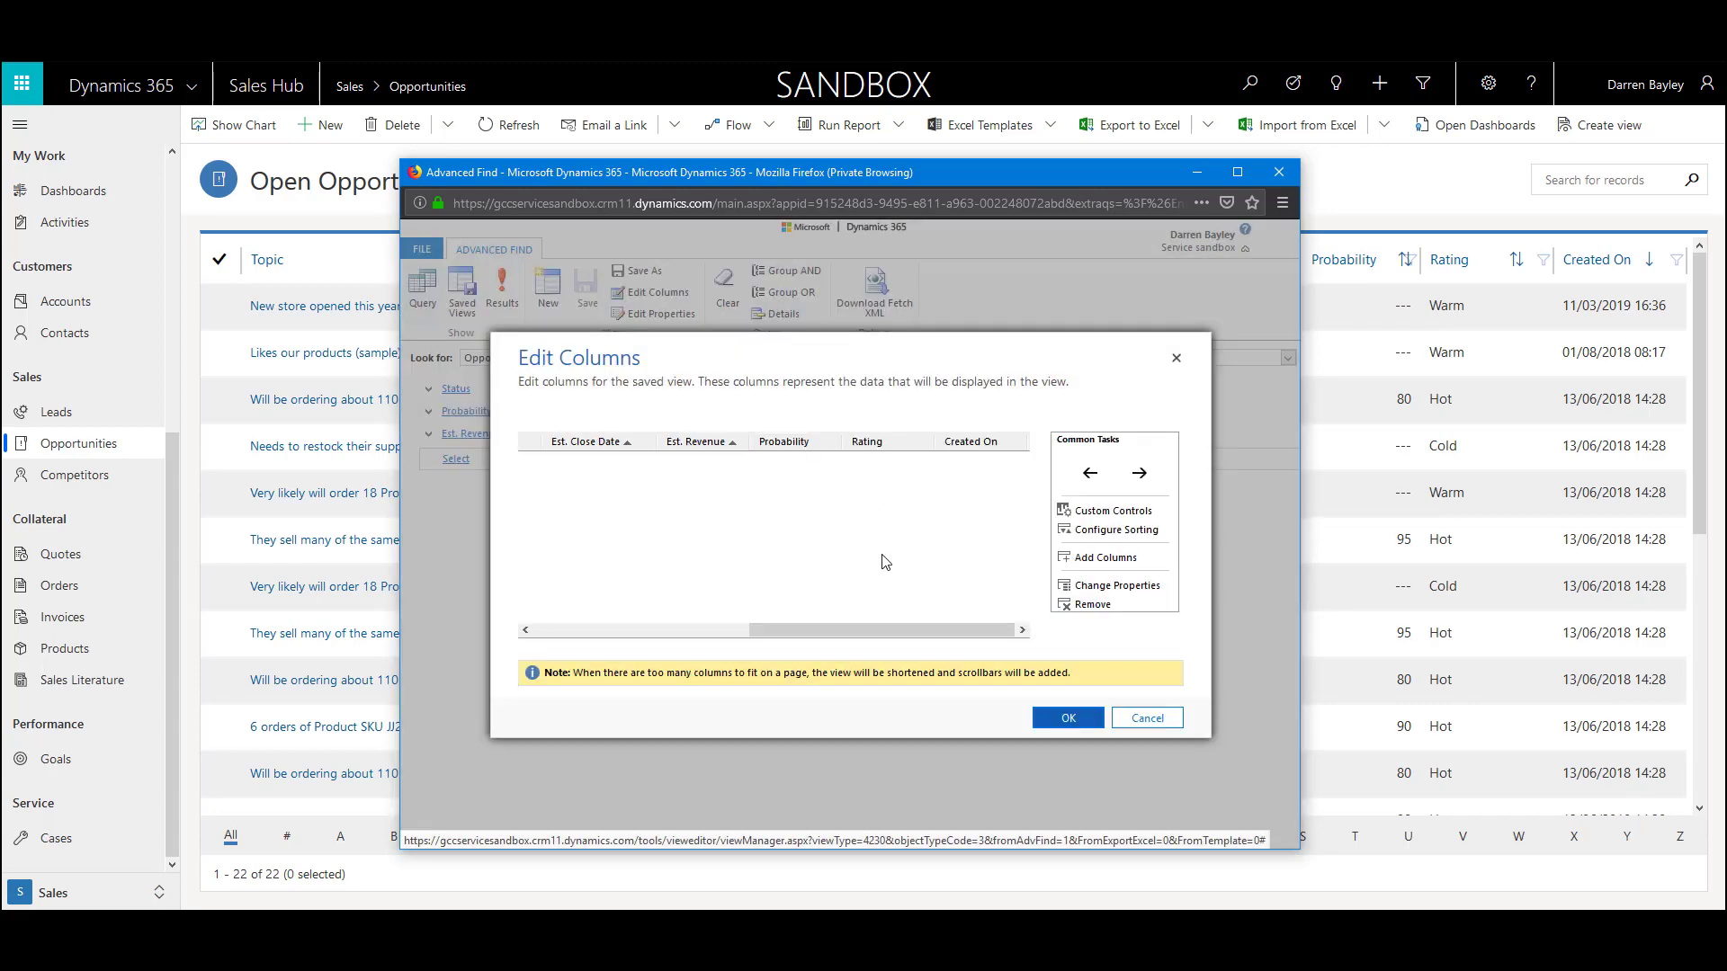
Apply the column changes, run the query to check the layout and return to the criteria.
drag(965, 639, 747, 639)
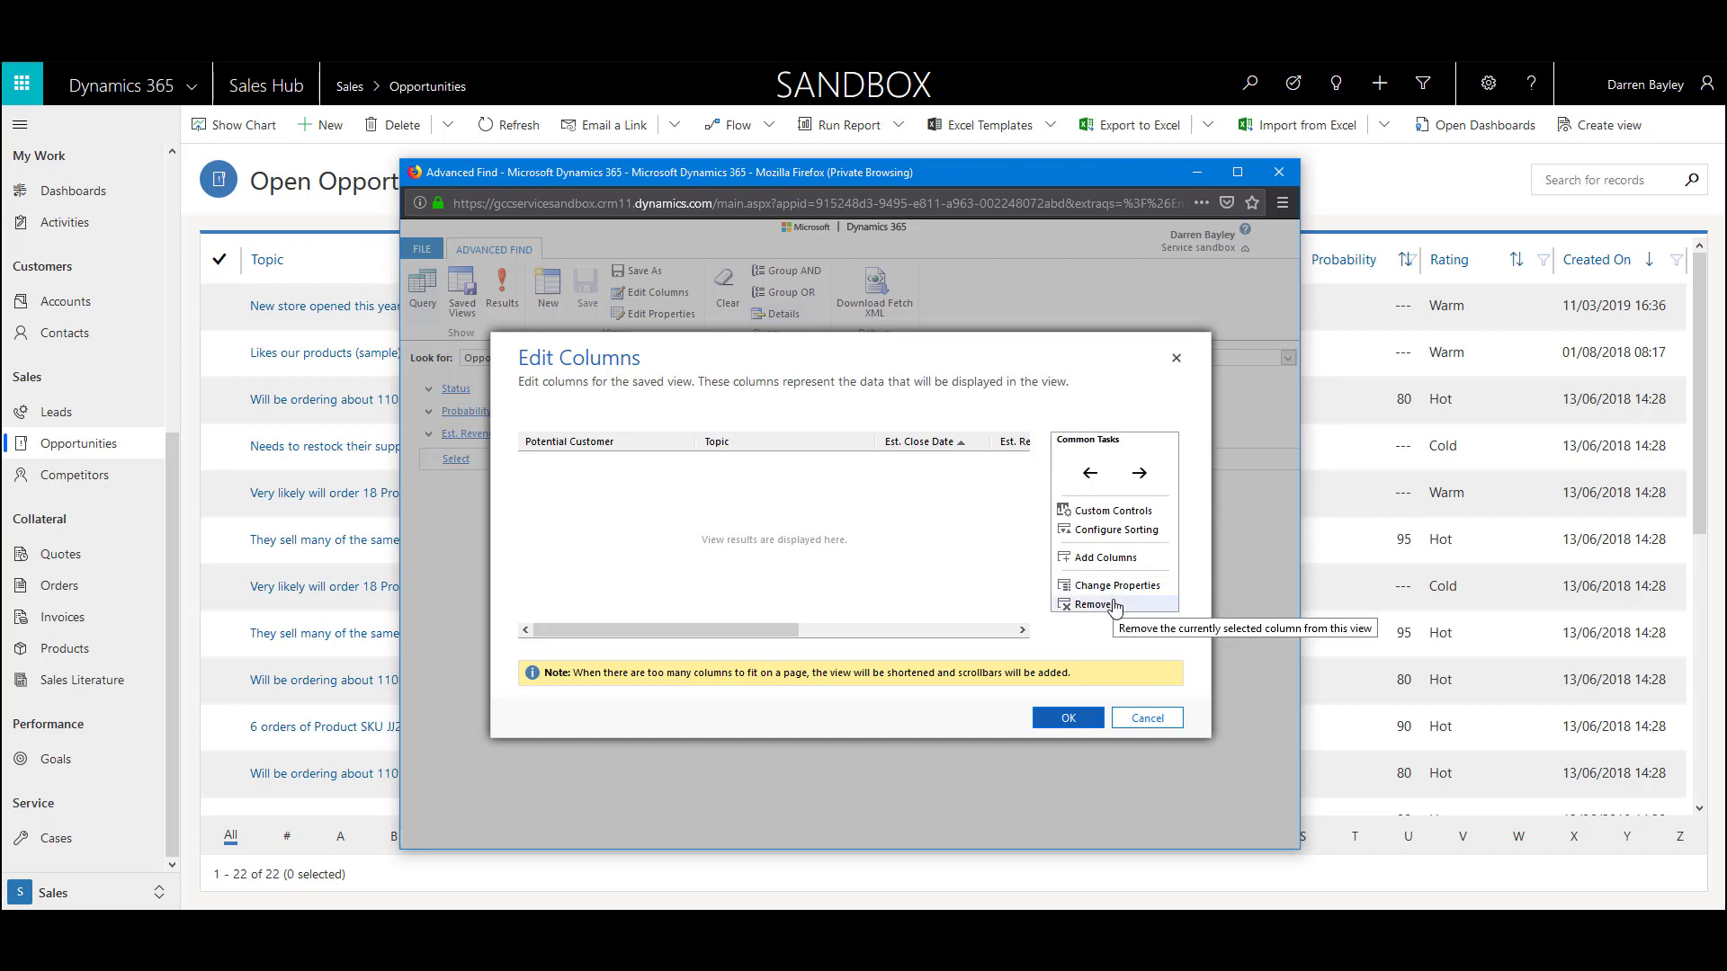
click(636, 445)
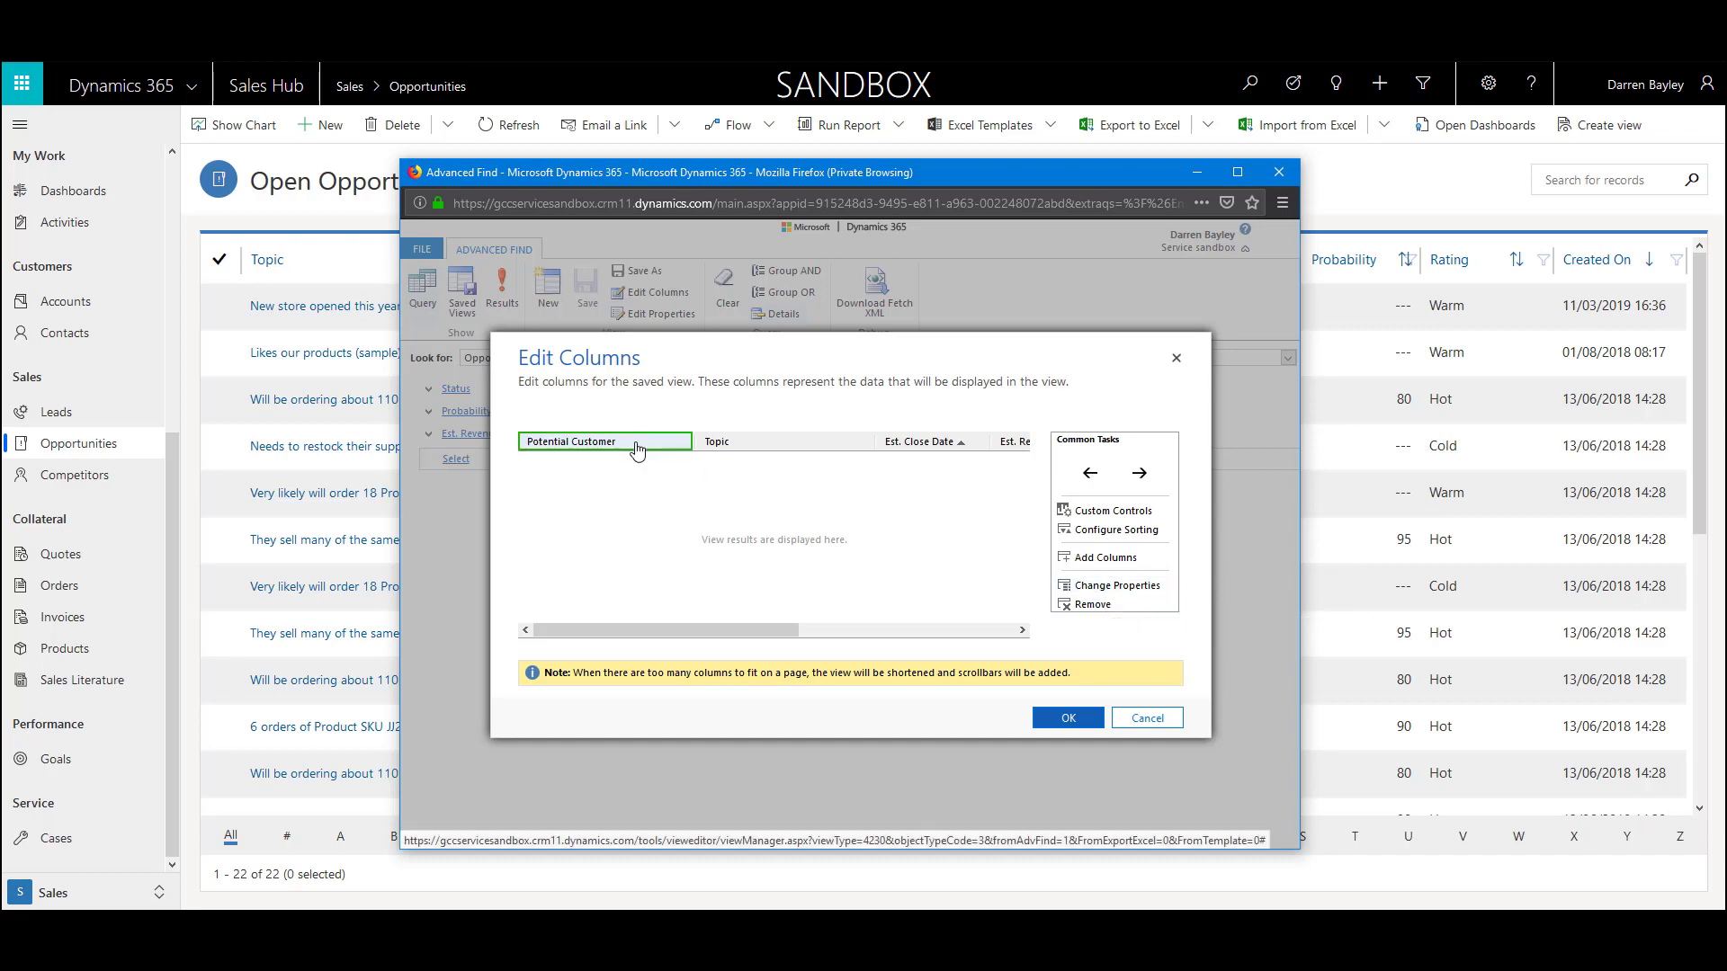
click(1070, 723)
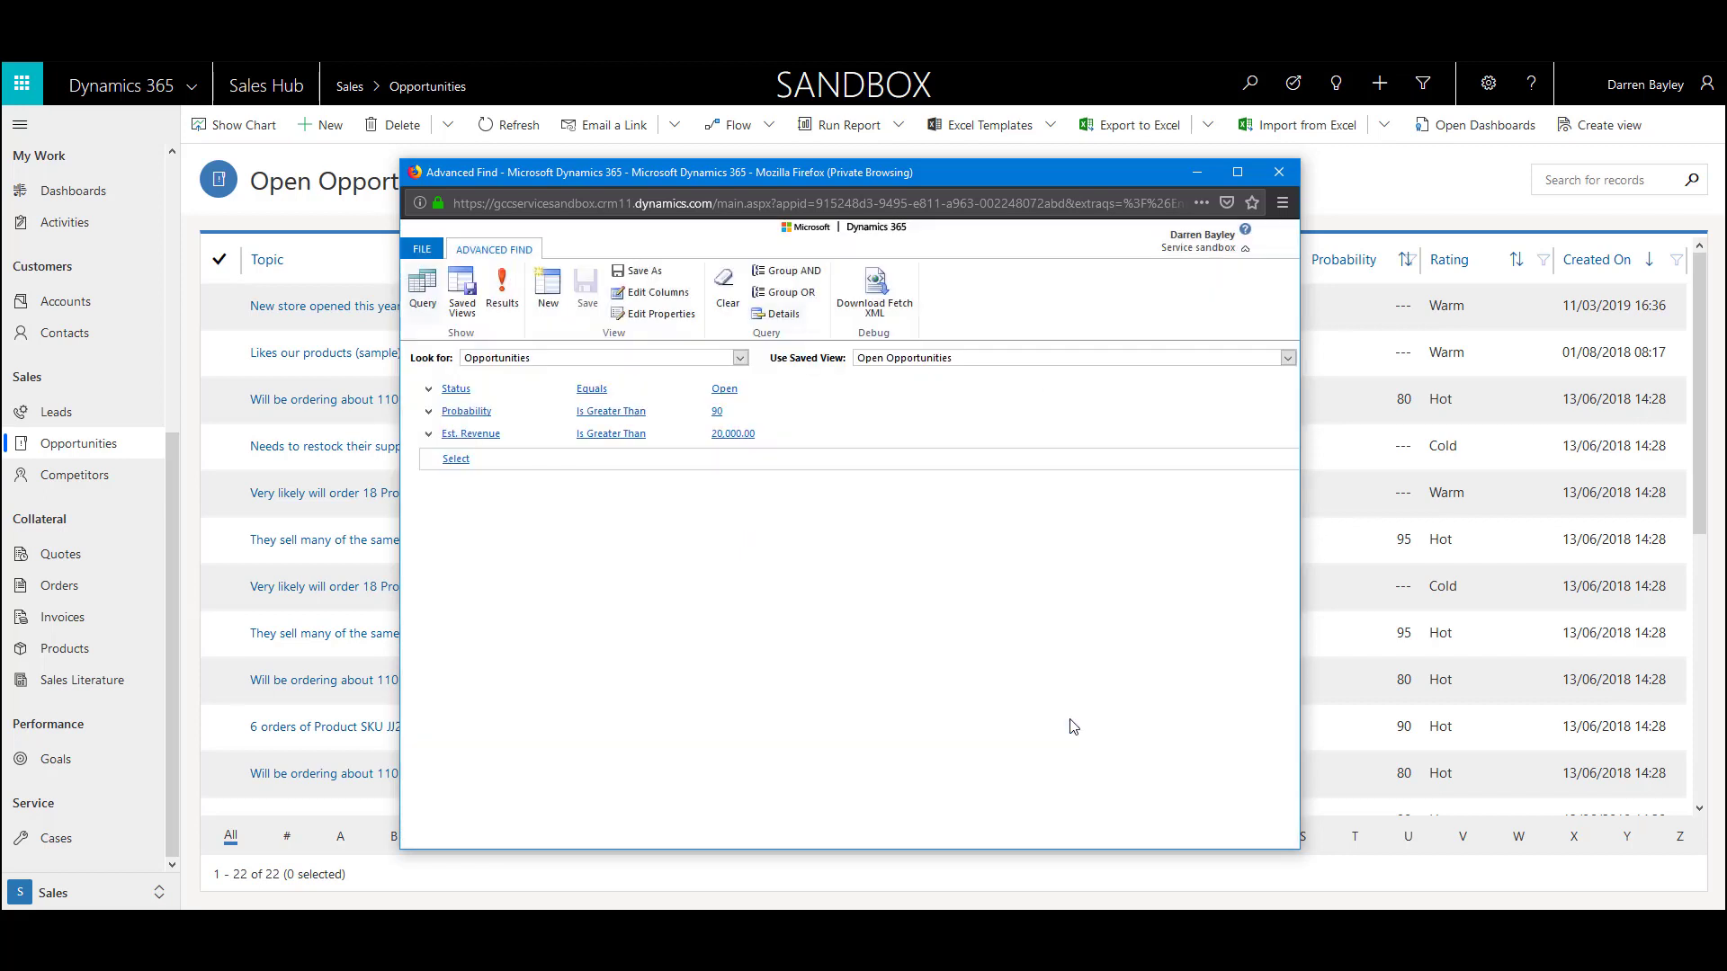
click(502, 290)
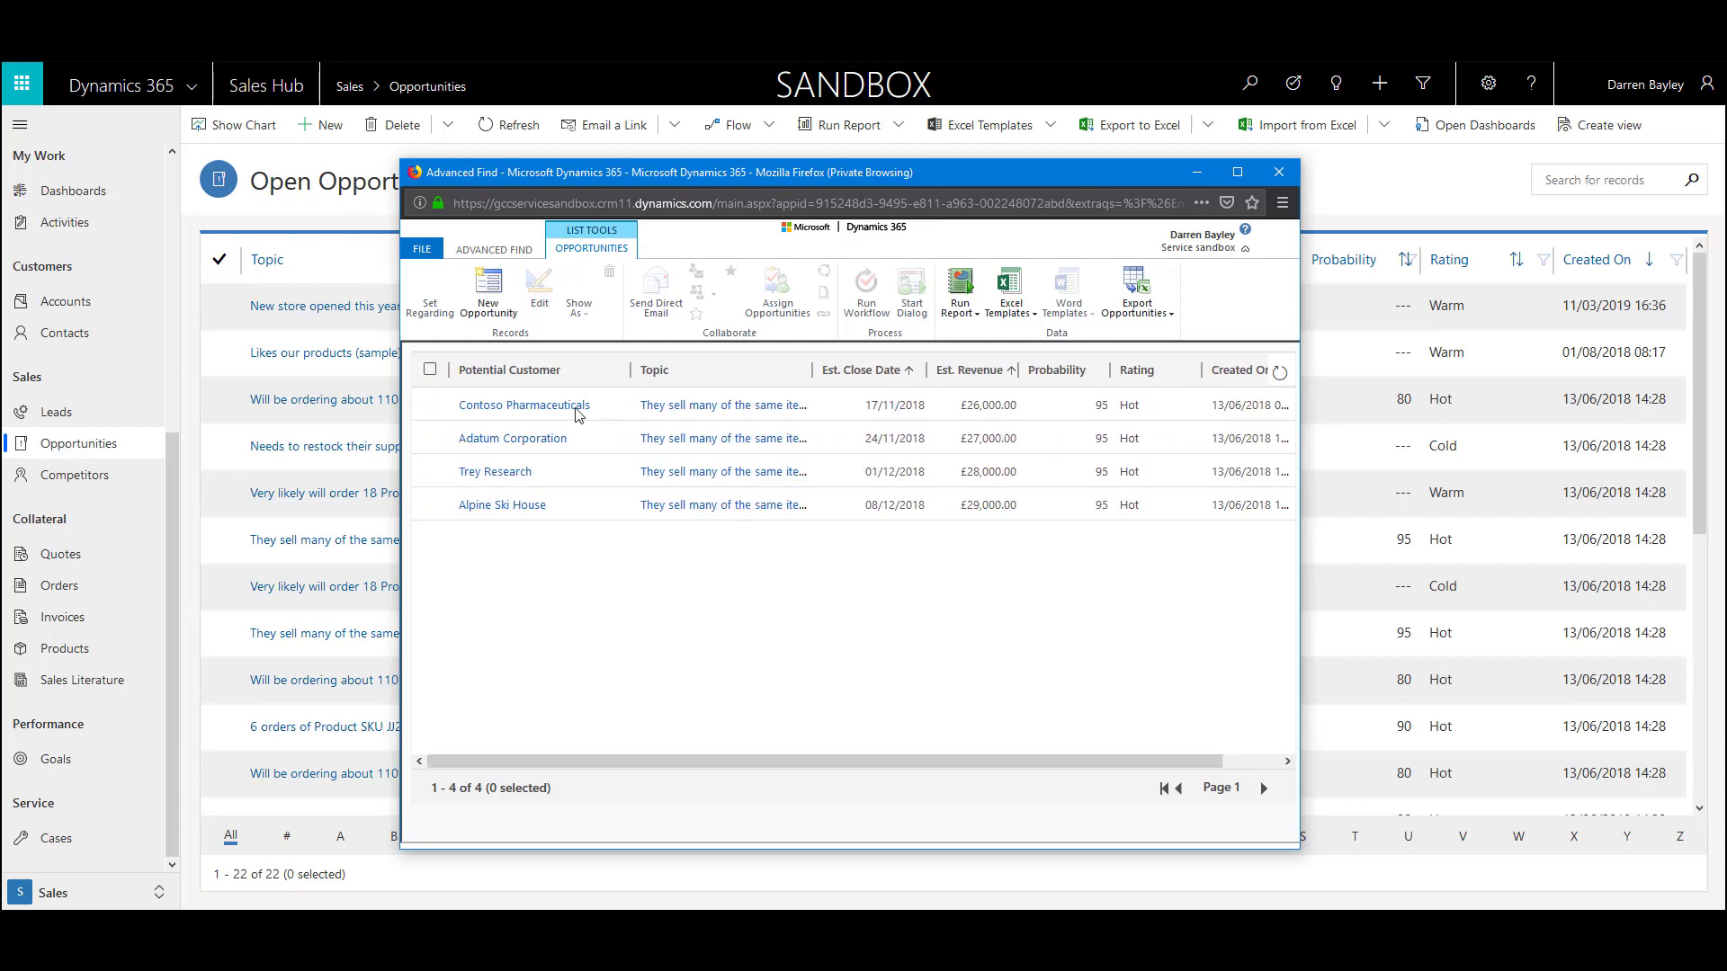
click(501, 250)
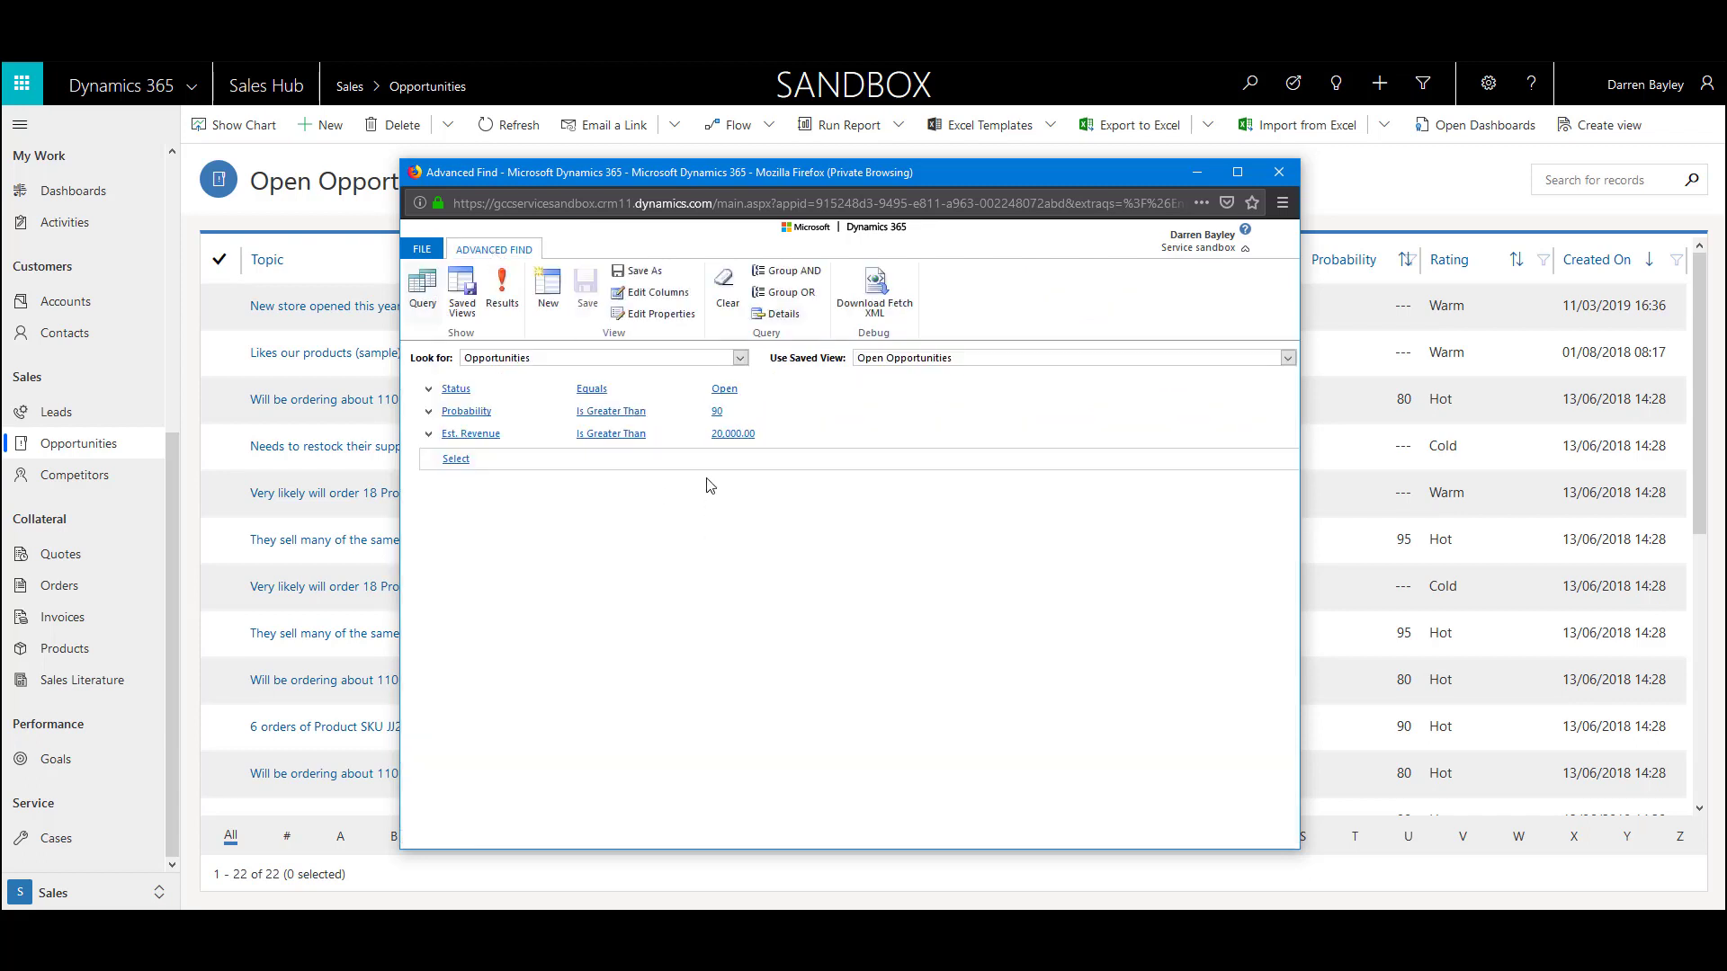
Save the query as a new view named "Open Opportunities > 90 Probability > 20k" and close Advanced Find.
click(644, 275)
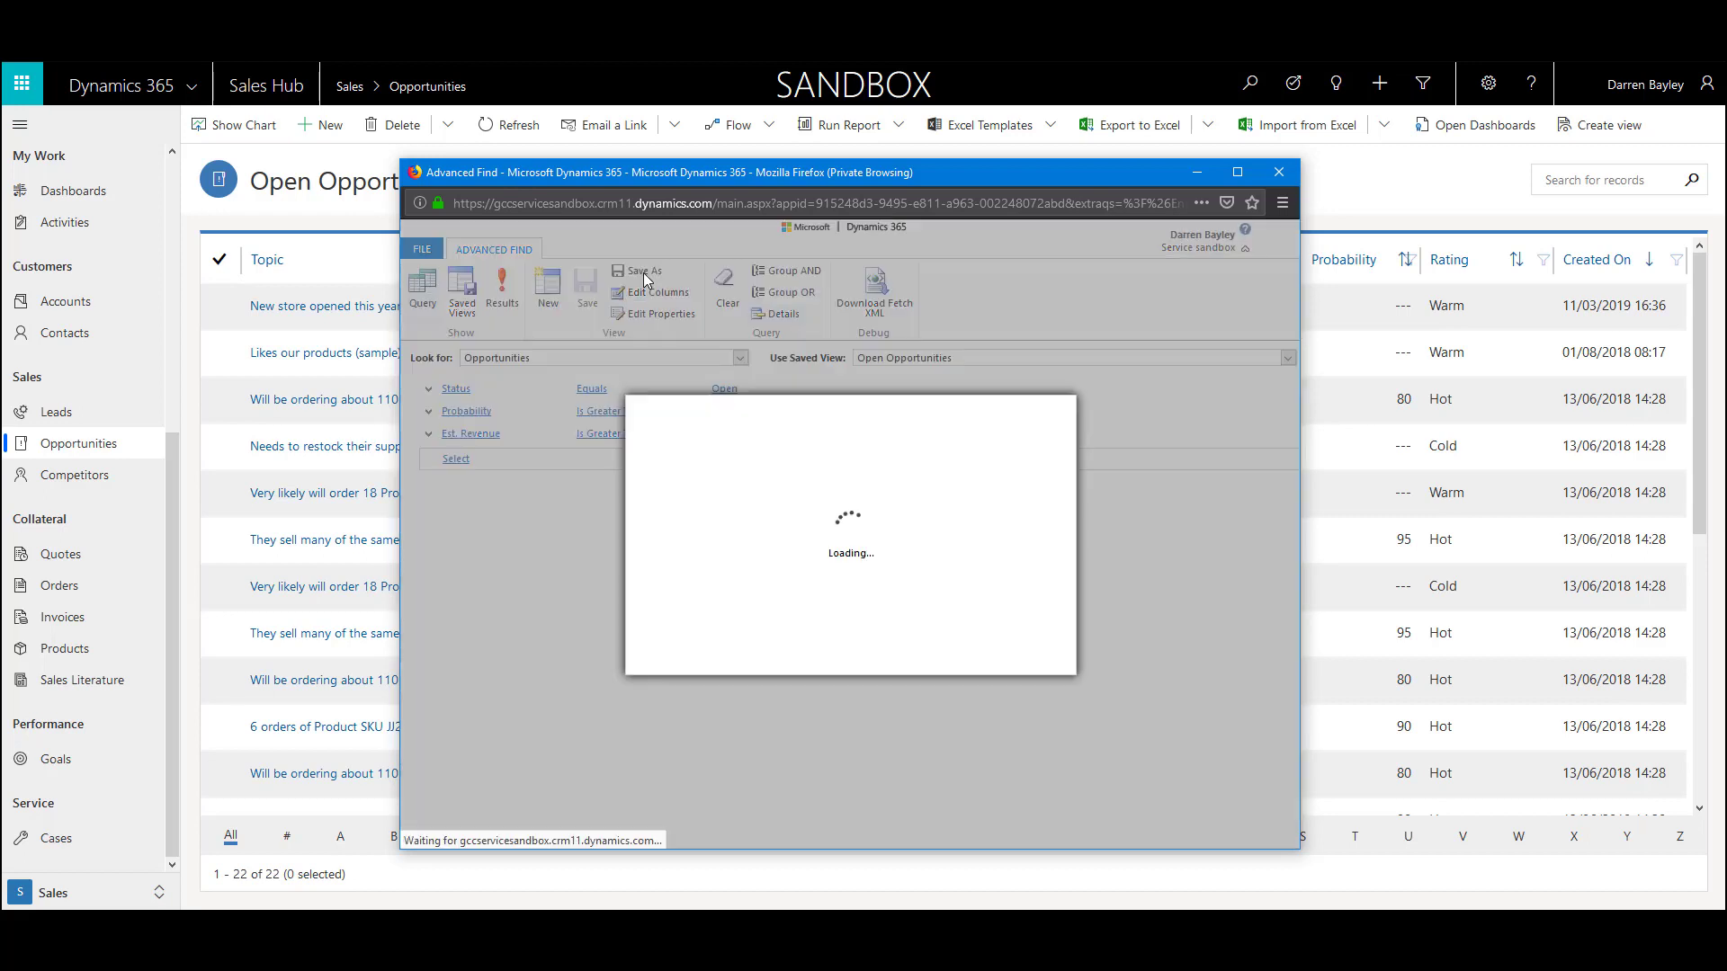
click(797, 531)
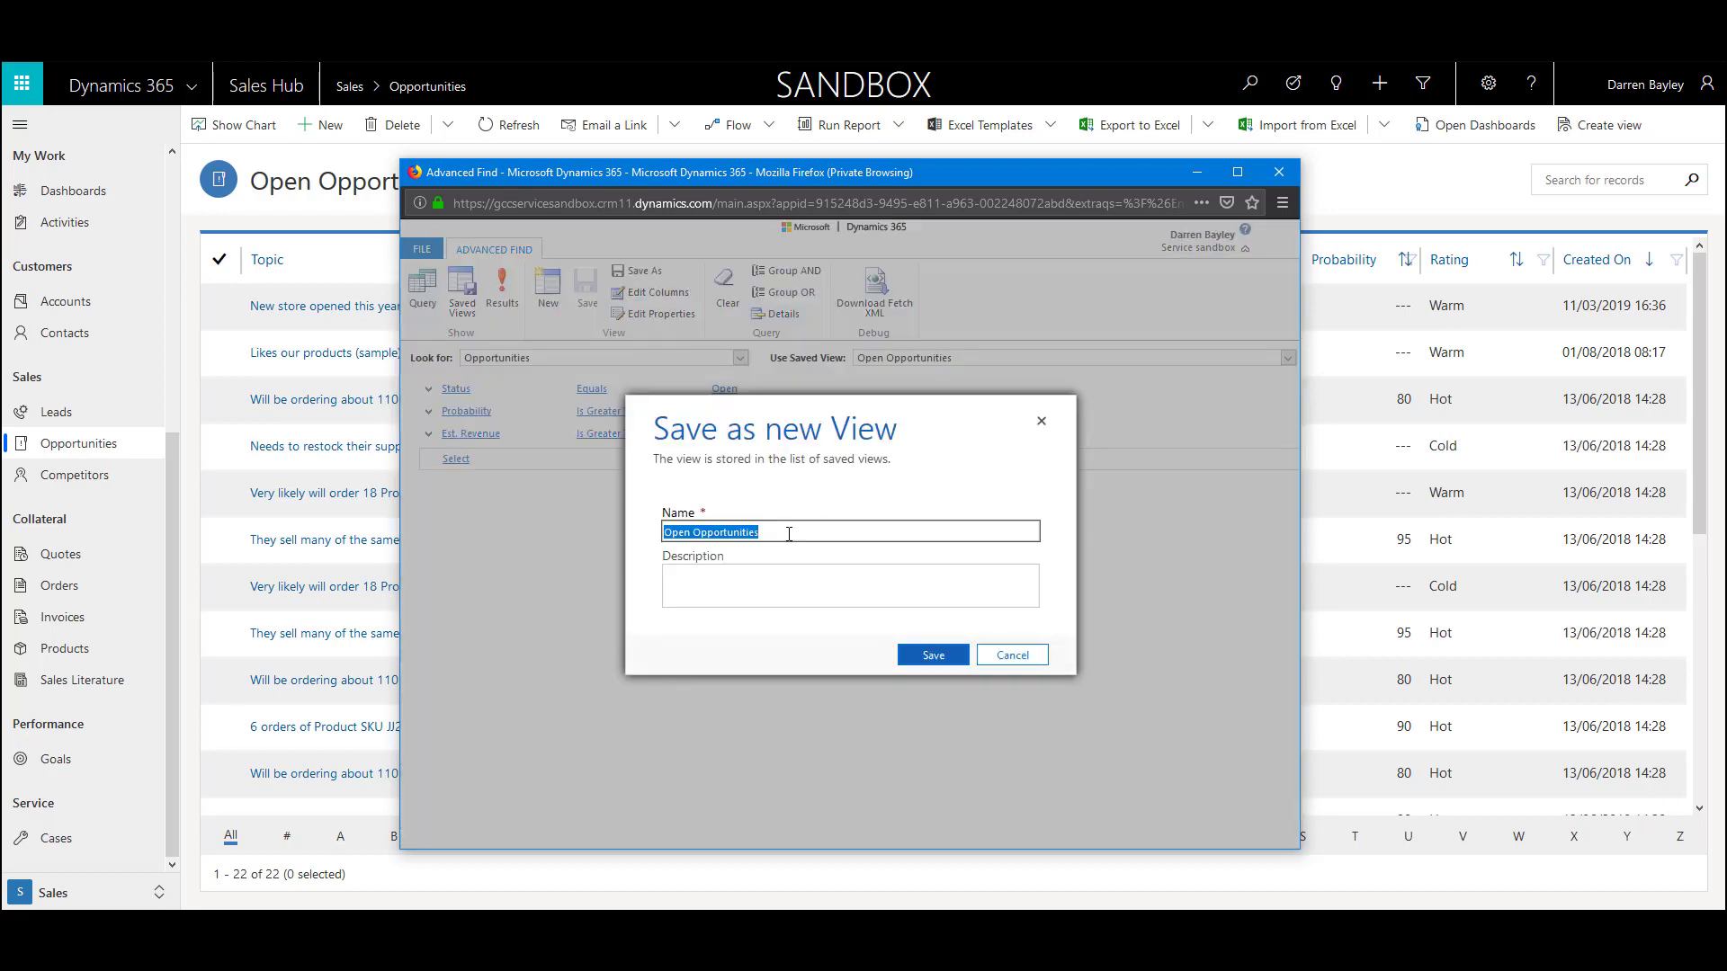
click(791, 531)
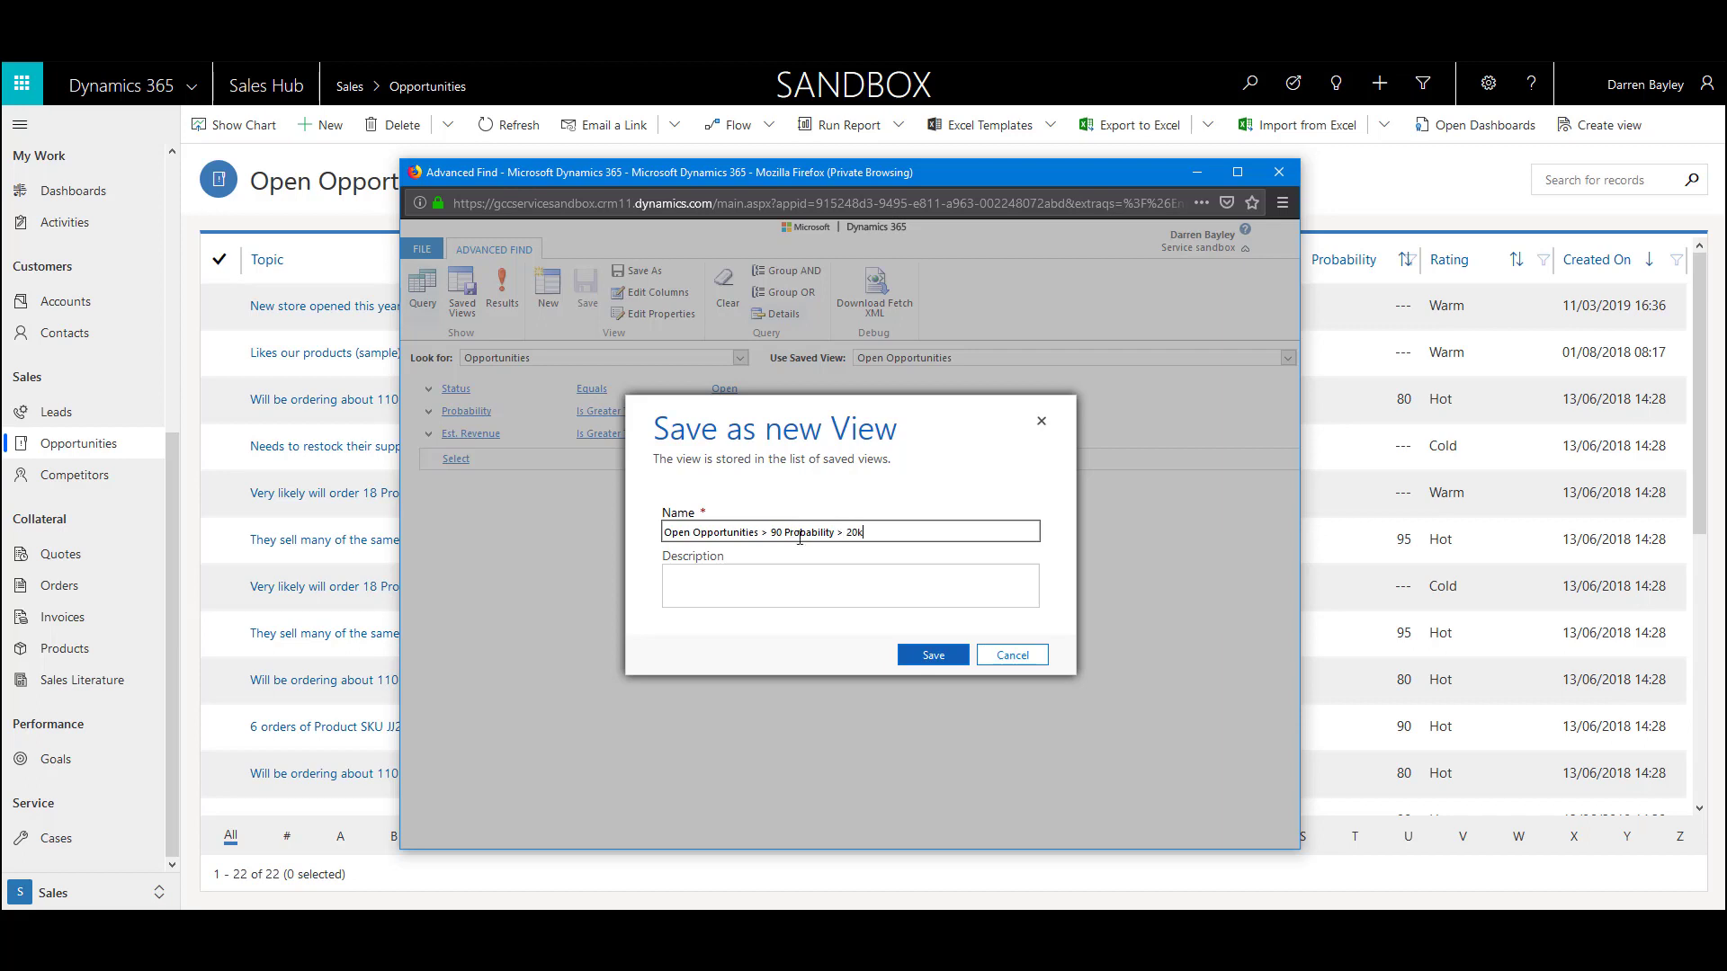
click(944, 658)
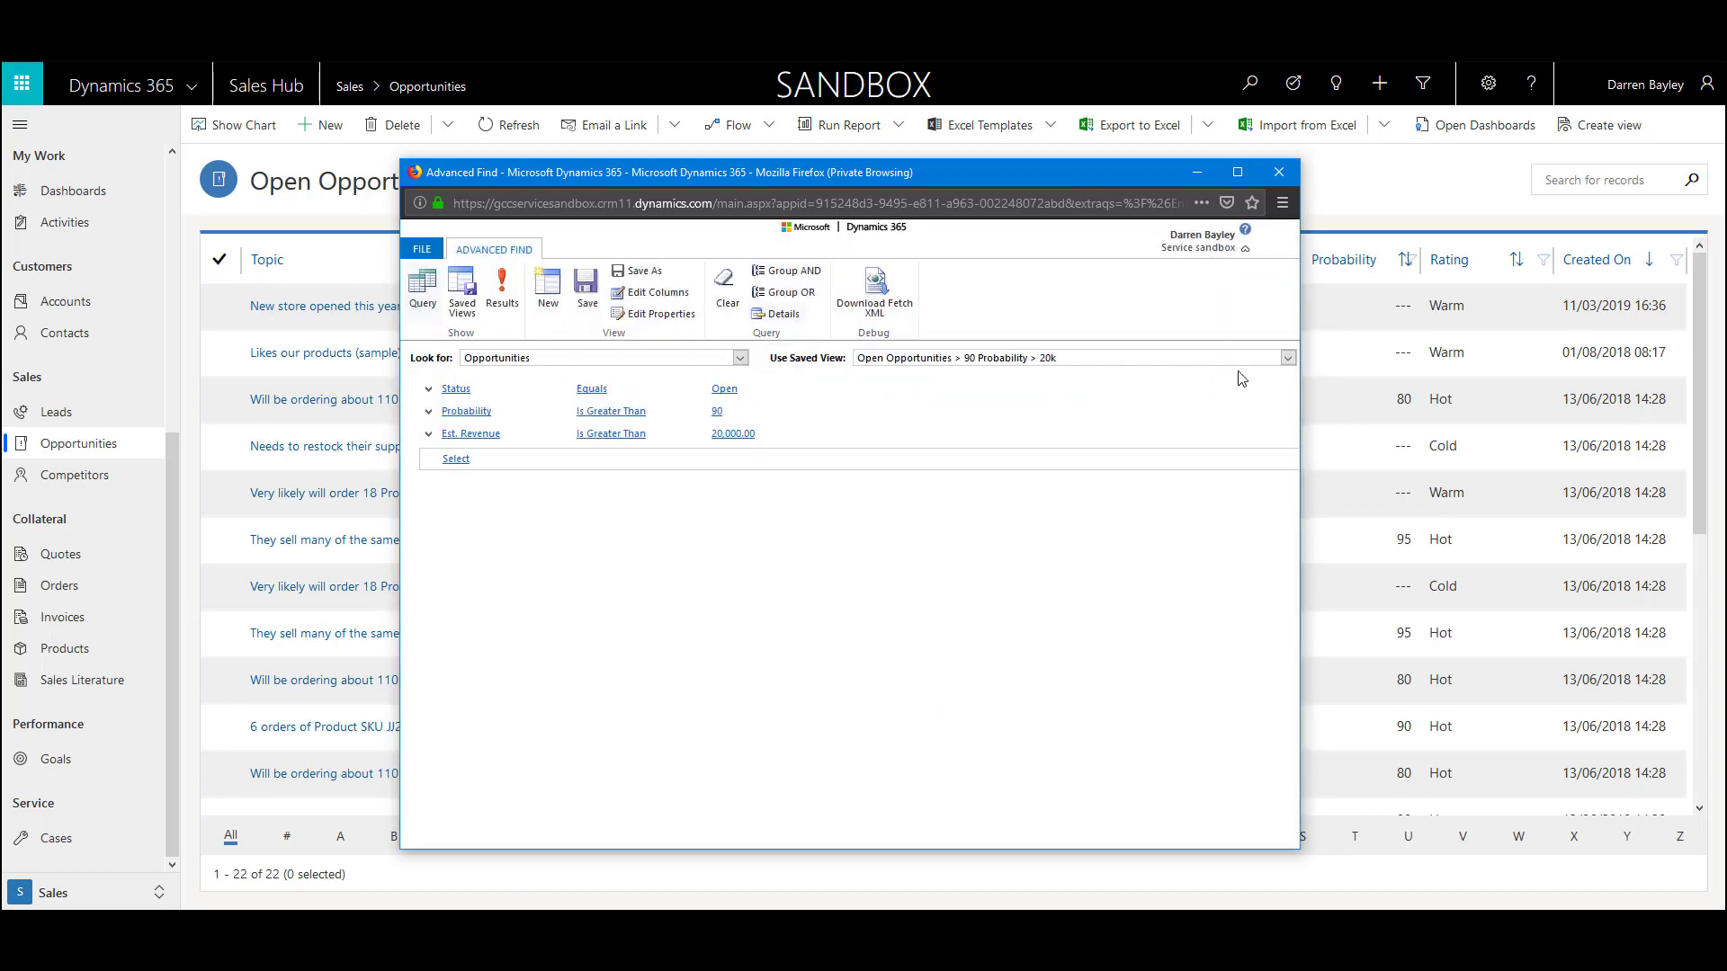
click(1280, 173)
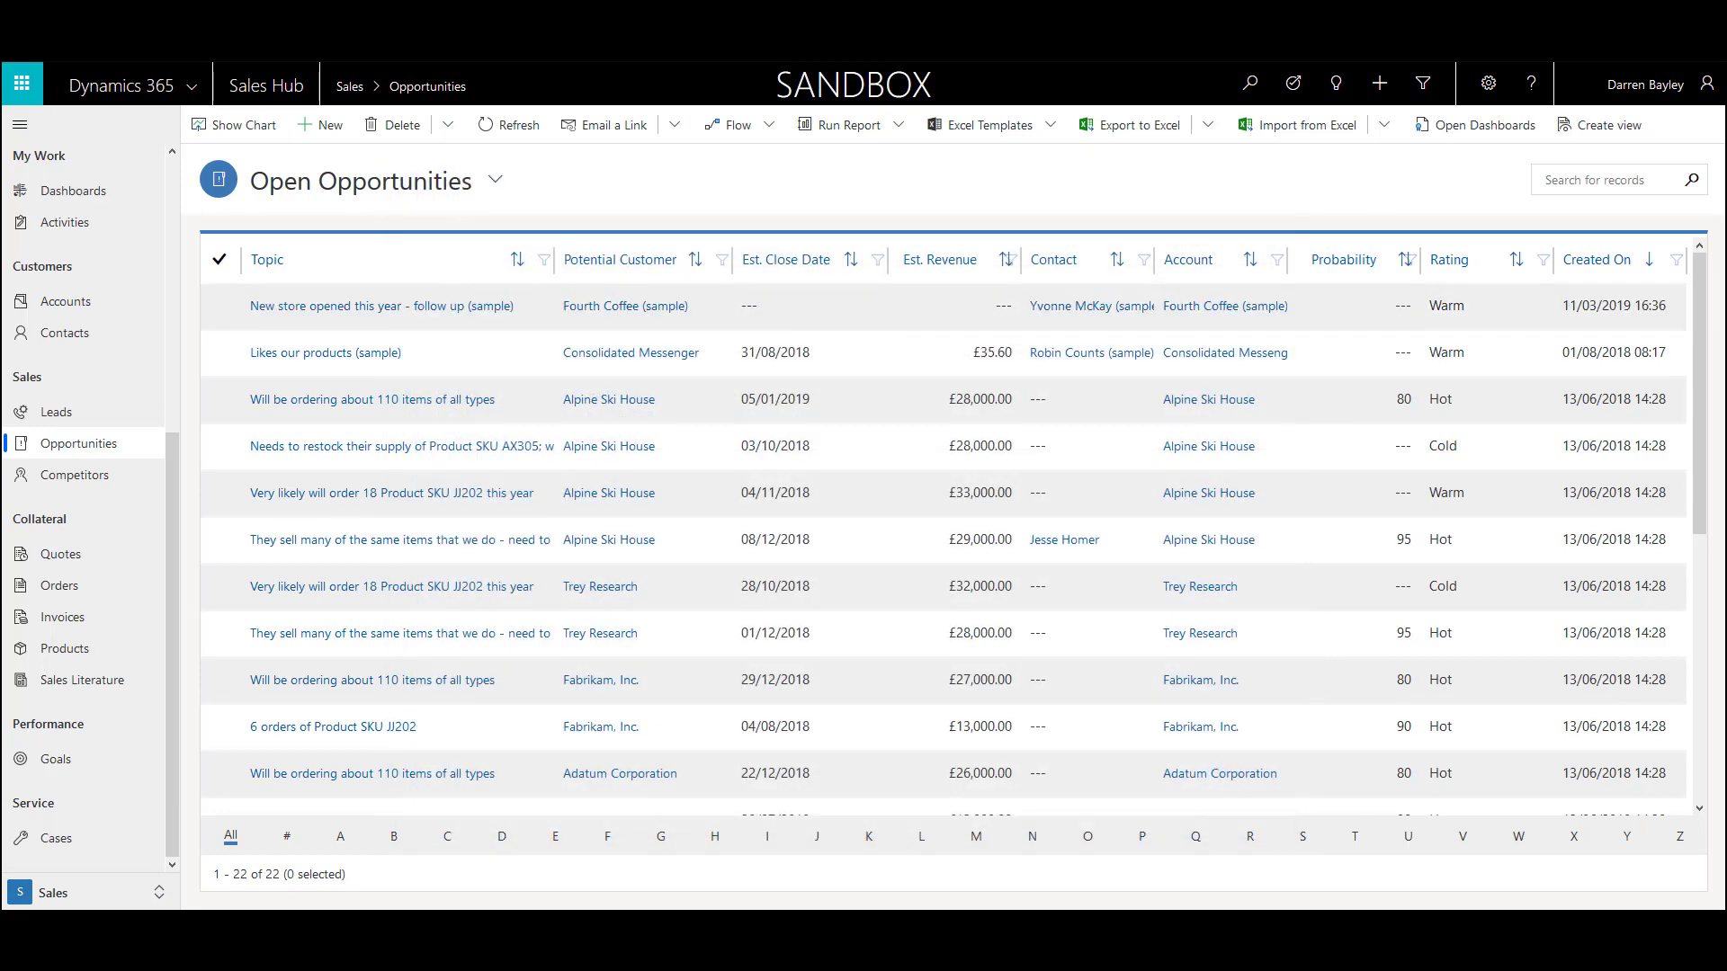
Switch the Opportunities list to the personal view "Open Opportunities > 90 Probability > 20k".
click(495, 187)
drag(493, 236, 481, 419)
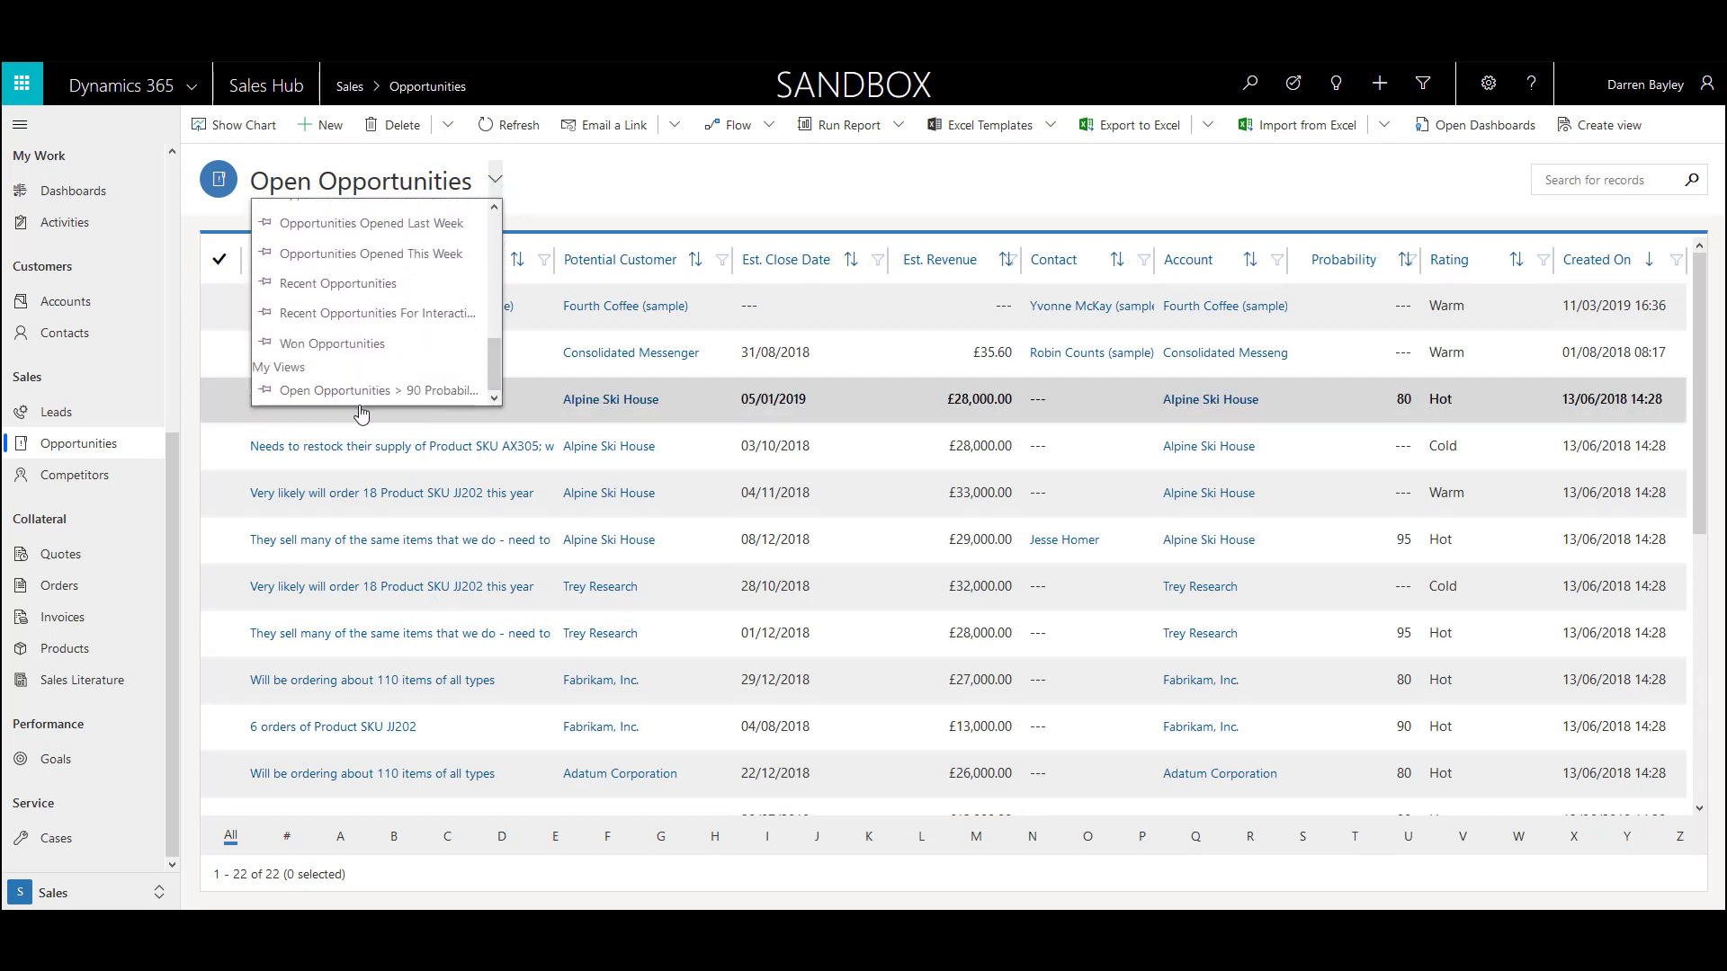
click(265, 393)
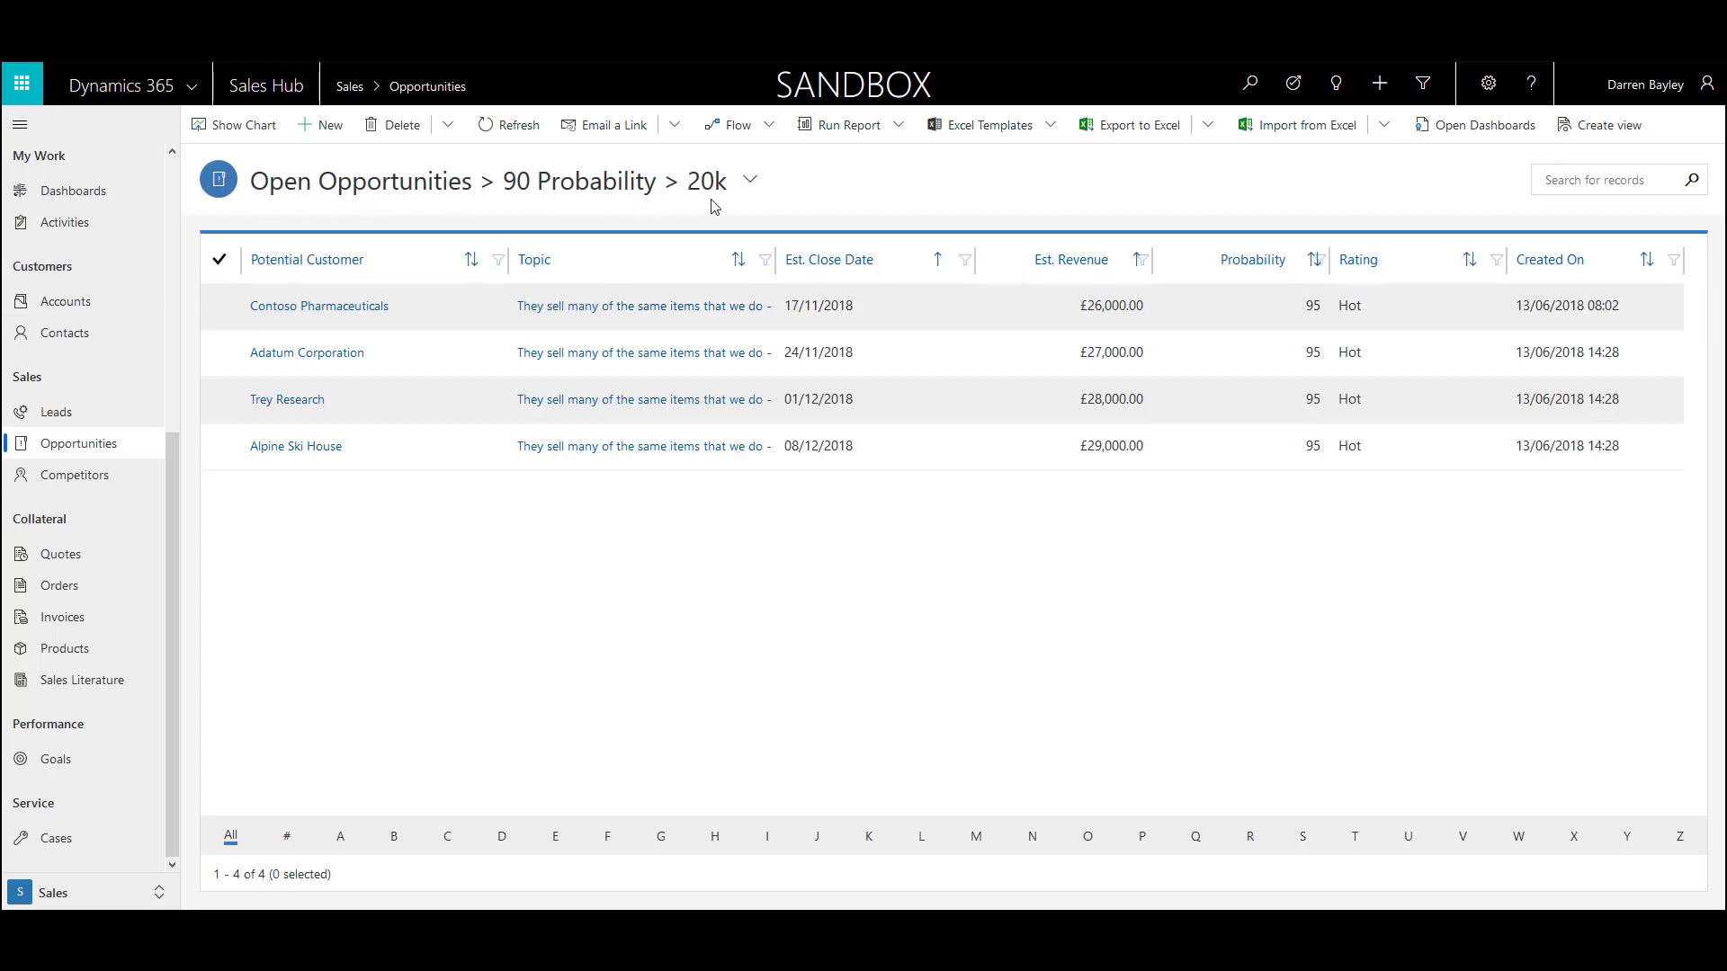
Open Advanced Find again from the Opportunities list.
click(1420, 90)
click(1495, 124)
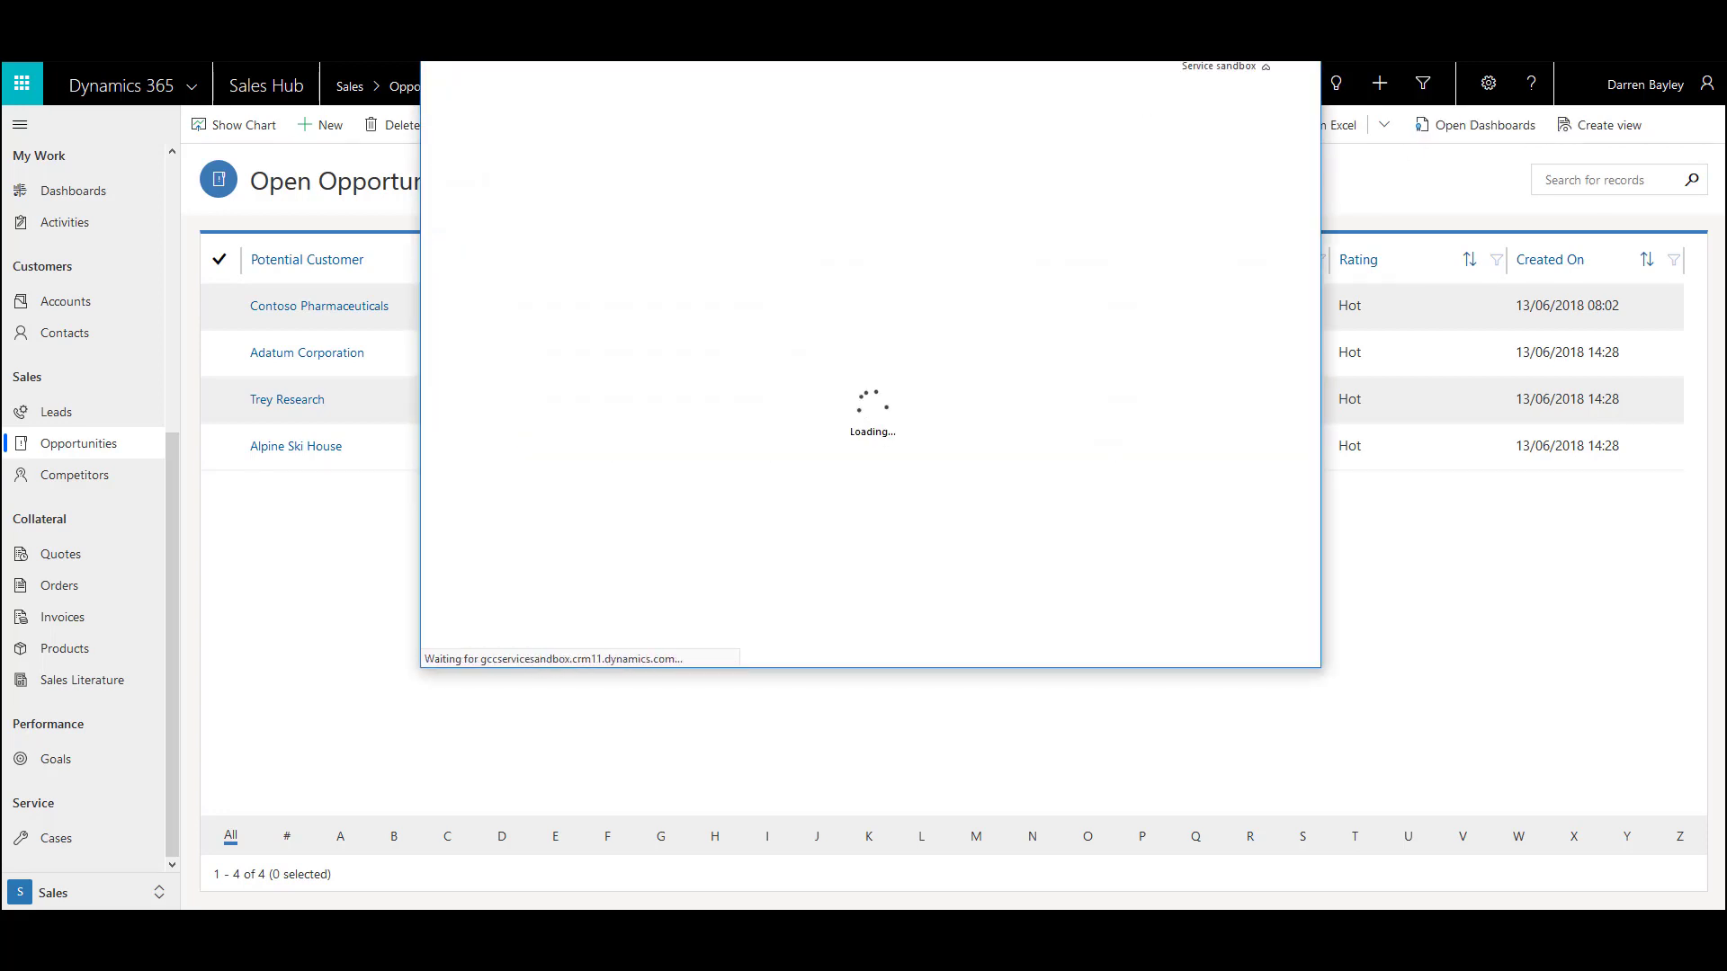